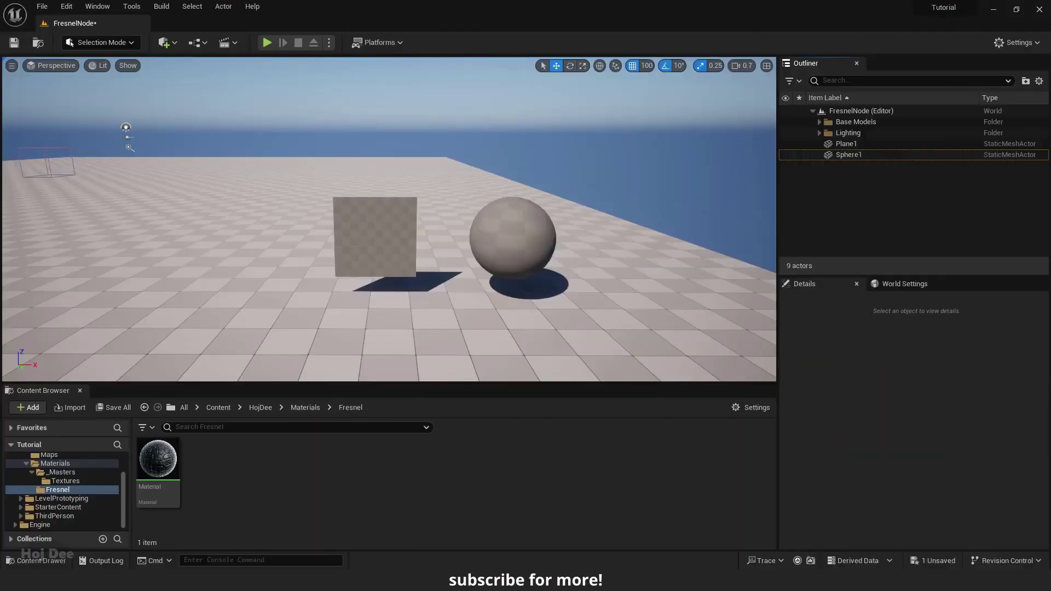
Create a material named M_FresnelExample_1 in the Fresnel folder and assign it to both the plane and the sphere
{"action": "right_click", "coordinate": [361, 482]}
{"action": "left_click", "coordinate": [408, 206]}
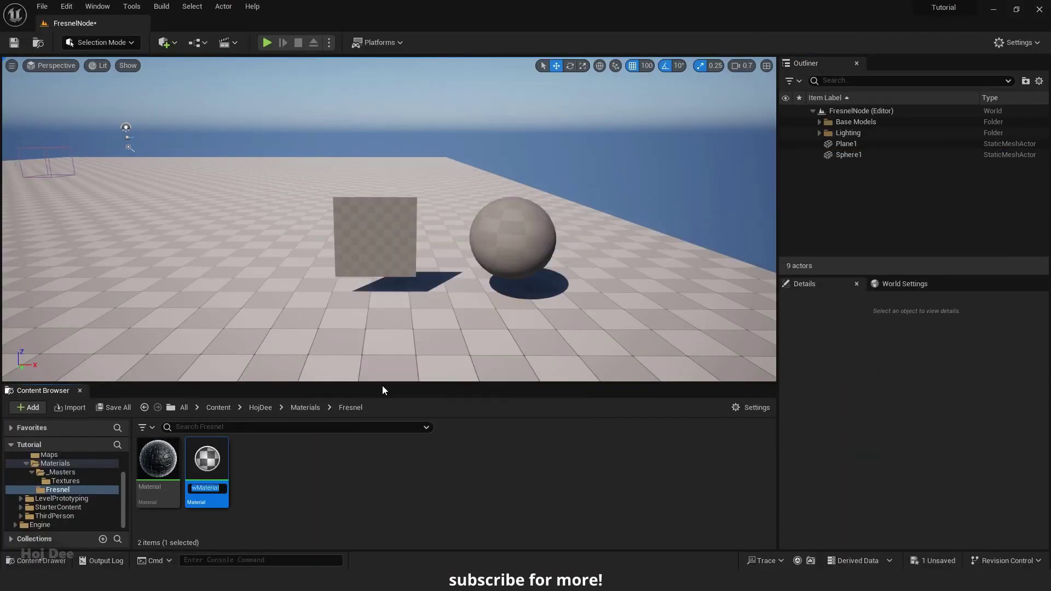
{"action": "type", "text": "M_FresnelExample_1"}
{"action": "key", "text": "Return"}
{"action": "left_click_drag", "start_coordinate": [158, 459], "coordinate": [345, 243]}
{"action": "left_click_drag", "start_coordinate": [170, 456], "coordinate": [501, 239]}
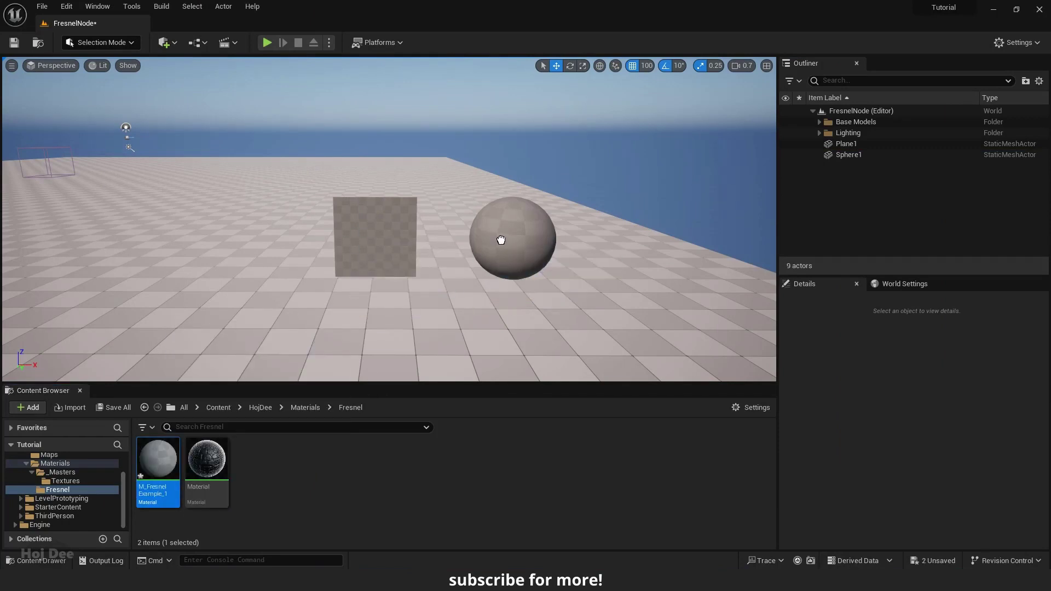
Open M_FresnelExample_1 in a maximized material editor and add a Lerp node to its graph
{"action": "double_click", "coordinate": [158, 459]}
{"action": "double_click", "coordinate": [473, 116]}
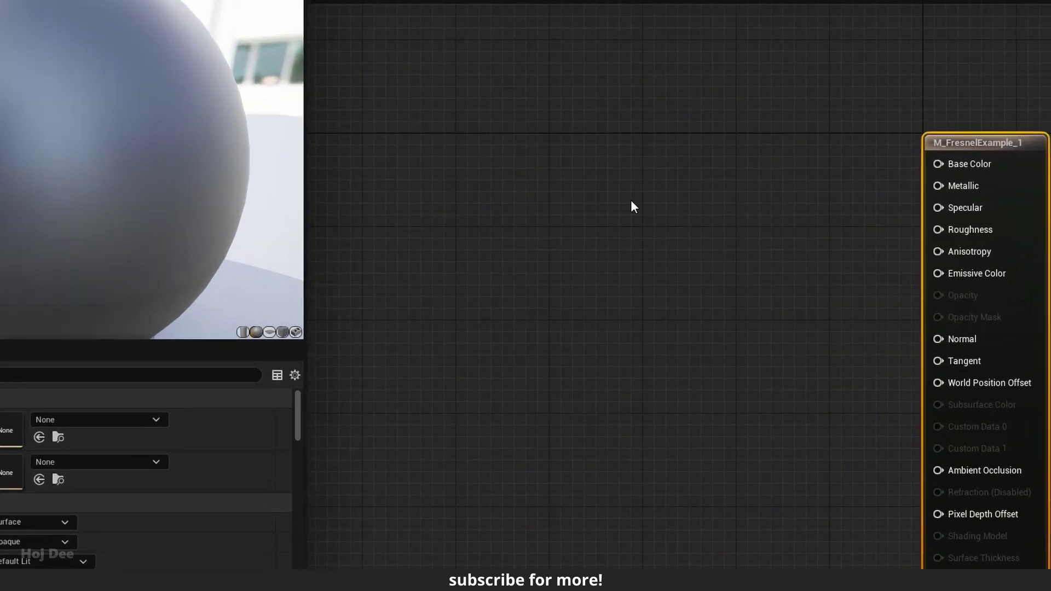
{"action": "right_click", "coordinate": [660, 217]}
{"action": "type", "text": "lerp"}
{"action": "key", "text": "Return"}
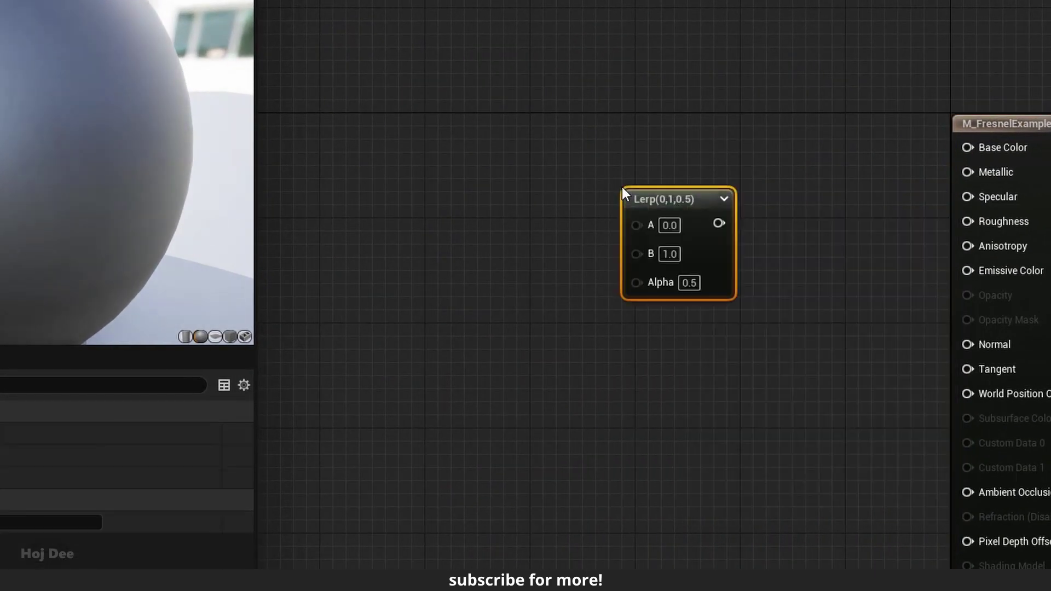
Add a three-component constant vector node beside the Lerp node and place a duplicate directly below it
{"action": "right_click_drag", "start_coordinate": [509, 183], "coordinate": [697, 211]}
{"action": "right_click", "coordinate": [542, 139]}
{"action": "type", "text": "consta"}
{"action": "left_click", "coordinate": [596, 212]}
{"action": "left_click_drag", "start_coordinate": [625, 155], "coordinate": [614, 116]}
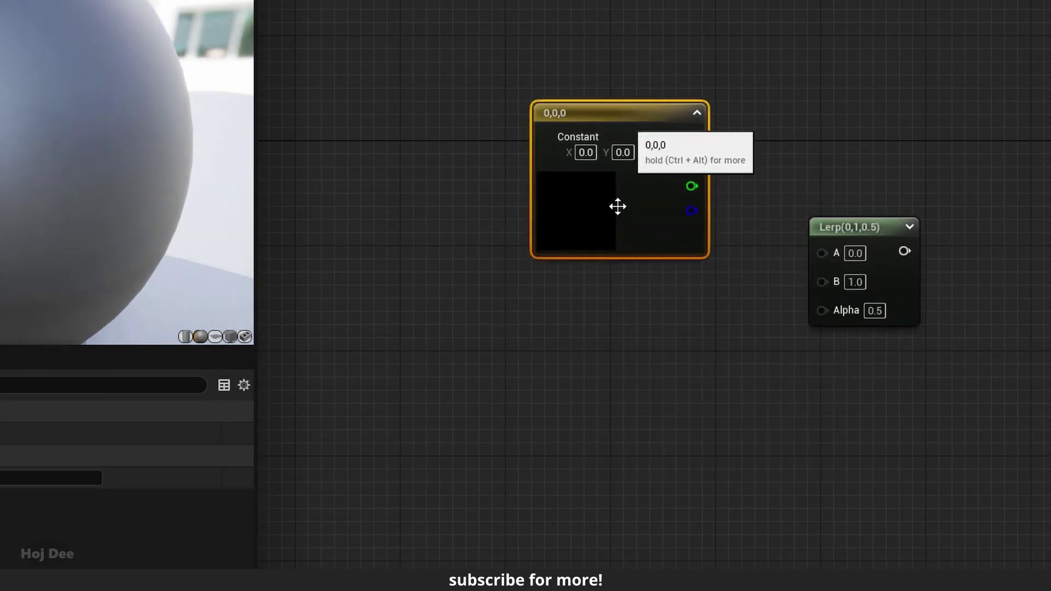
{"action": "key", "text": "ctrl+d"}
{"action": "left_click_drag", "start_coordinate": [607, 300], "coordinate": [582, 286]}
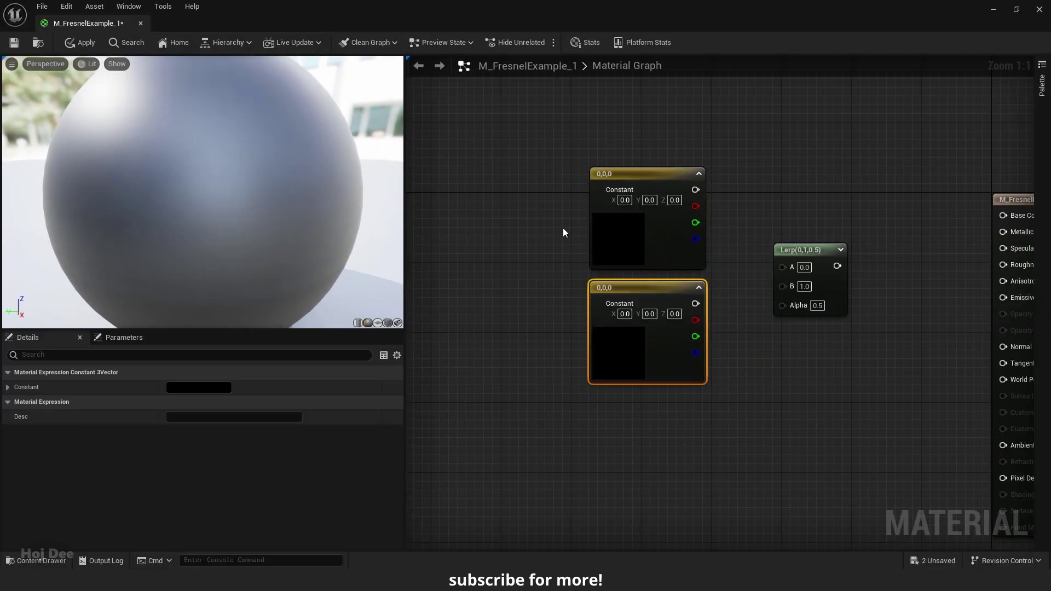
Convert the two constant vectors to parameters and name them Color Base and Color Fresnel, from upper to lower
{"action": "right_click", "coordinate": [629, 258]}
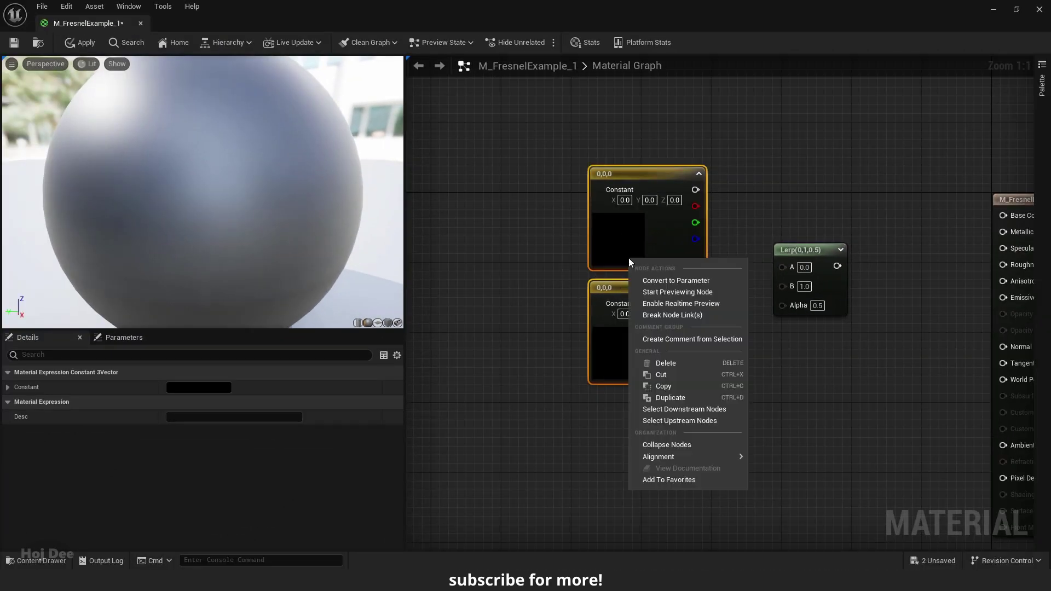
{"action": "left_click", "coordinate": [685, 275]}
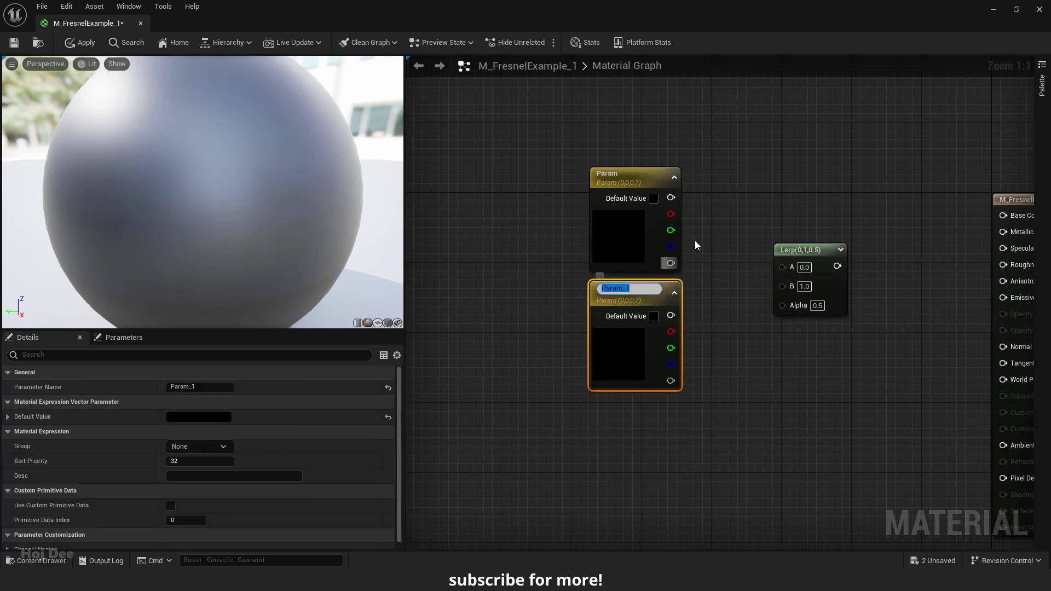
{"action": "double_click", "coordinate": [625, 171]}
{"action": "type", "text": "Color Base"}
{"action": "key", "text": "Return"}
{"action": "left_click", "coordinate": [642, 283]}
{"action": "key", "text": "F2"}
{"action": "type", "text": "Color Fresnel"}
{"action": "key", "text": "Return"}
Set the Color Base parameter's default value to a darkened violet-blue, about 0.0709, 0.0685, 0.5
{"action": "left_click", "coordinate": [608, 229]}
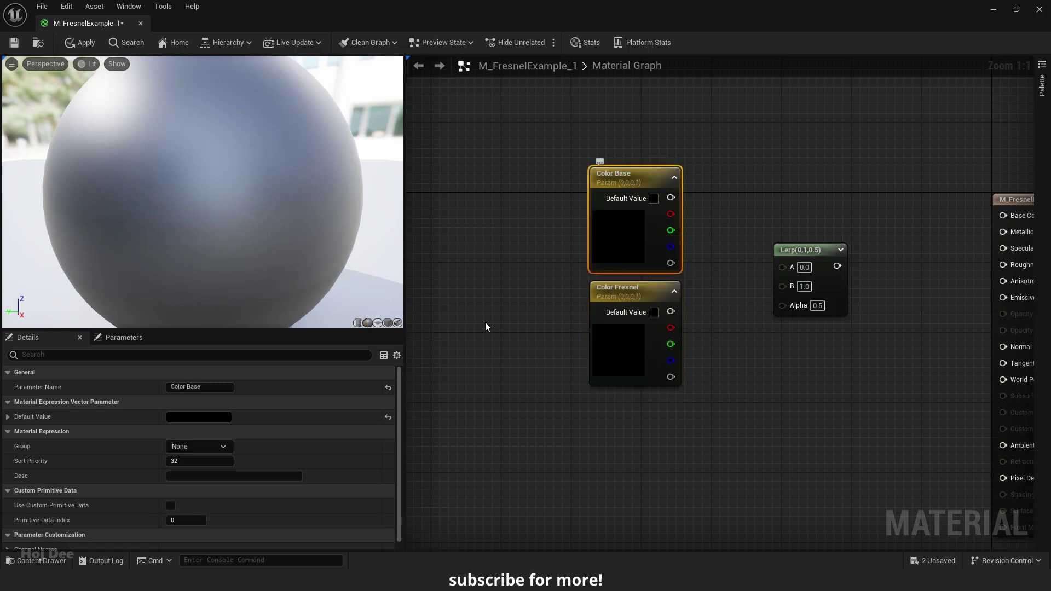
{"action": "left_click", "coordinate": [219, 417]}
{"action": "left_click", "coordinate": [252, 332]}
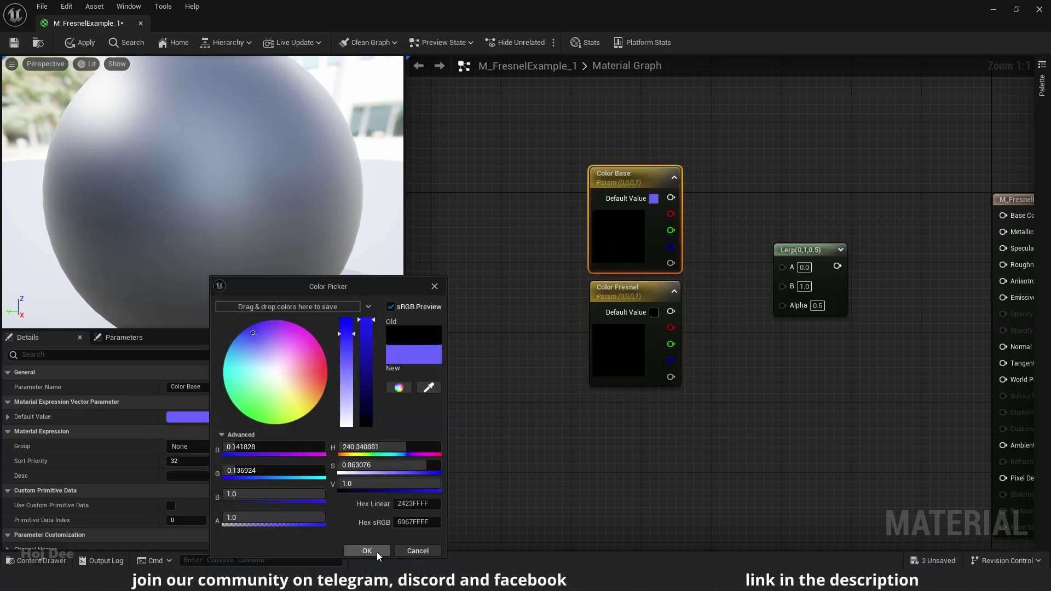
{"action": "left_click", "coordinate": [368, 382]}
{"action": "left_click", "coordinate": [367, 551]}
Set the Color Fresnel parameter's default value to a saturated red, about 1, 0.009, 0
{"action": "left_click", "coordinate": [640, 328]}
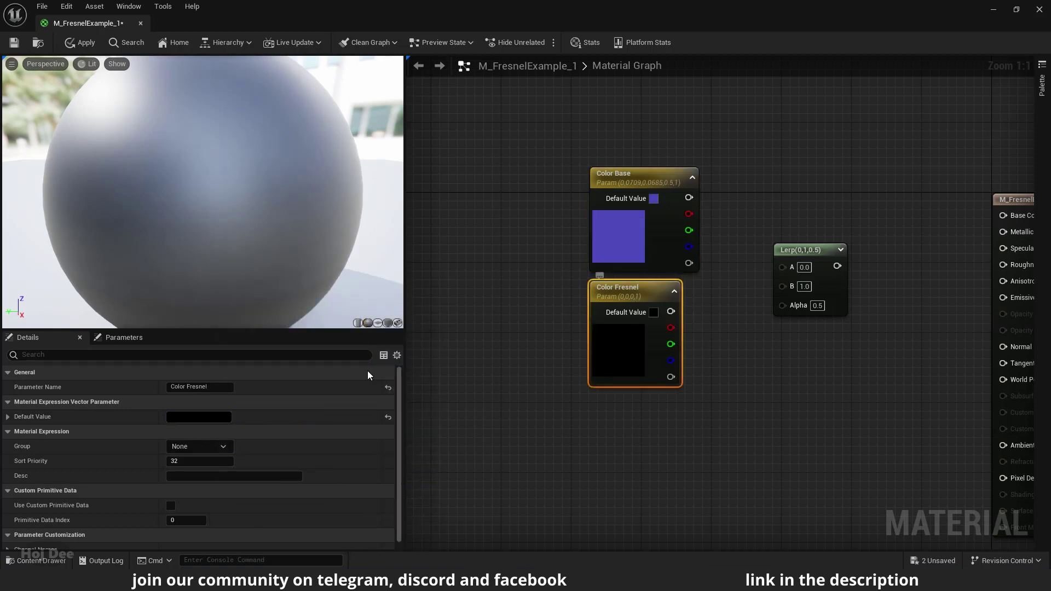
{"action": "left_click", "coordinate": [197, 416]}
{"action": "left_click", "coordinate": [347, 372]}
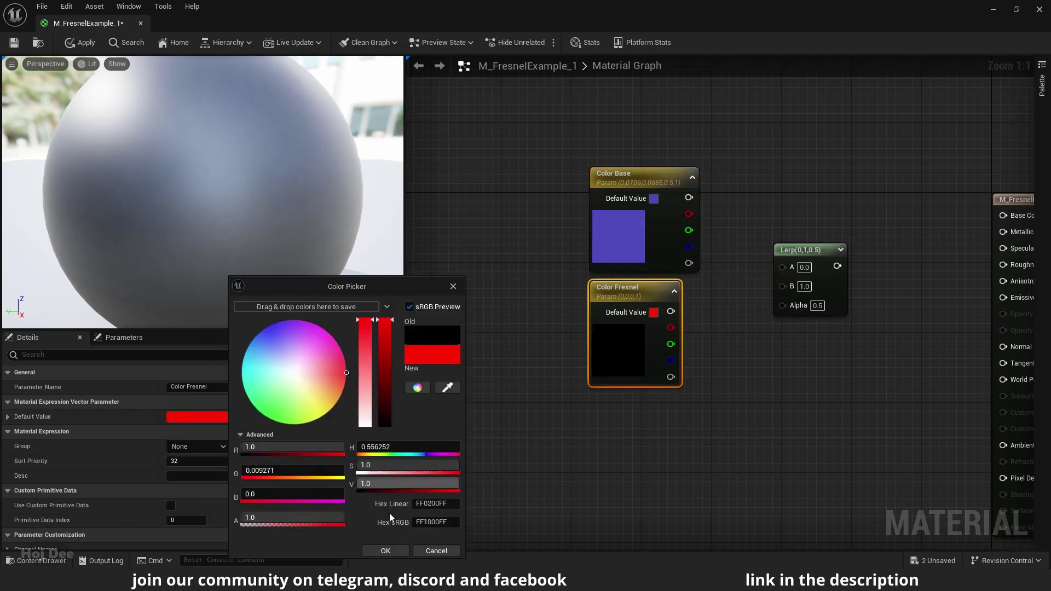
{"action": "left_click", "coordinate": [386, 550]}
Connect Color Base to the Lerp node's A input and Color Fresnel to its B input
{"action": "right_click_drag", "start_coordinate": [780, 368], "coordinate": [680, 362]}
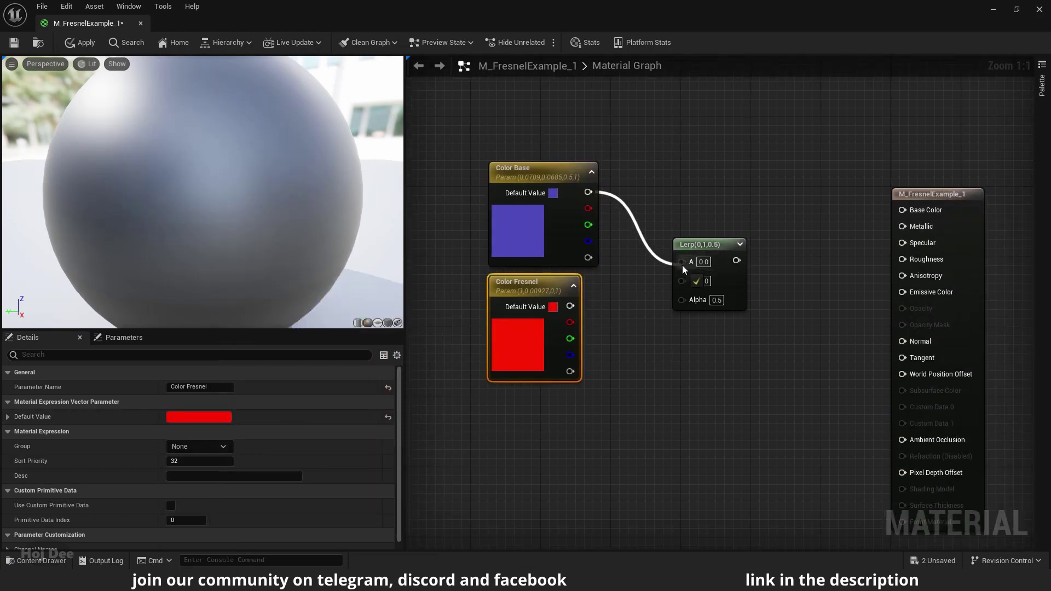
{"action": "left_click_drag", "start_coordinate": [683, 265], "coordinate": [682, 262]}
{"action": "left_click_drag", "start_coordinate": [570, 305], "coordinate": [682, 281]}
Connect the Lerp output to the material's Base Color and Emissive Color inputs
{"action": "right_click_drag", "start_coordinate": [664, 323], "coordinate": [644, 351]}
{"action": "left_click_drag", "start_coordinate": [717, 288], "coordinate": [882, 237]}
{"action": "right_click_drag", "start_coordinate": [871, 256], "coordinate": [805, 234]}
{"action": "left_click_drag", "start_coordinate": [651, 266], "coordinate": [818, 298]}
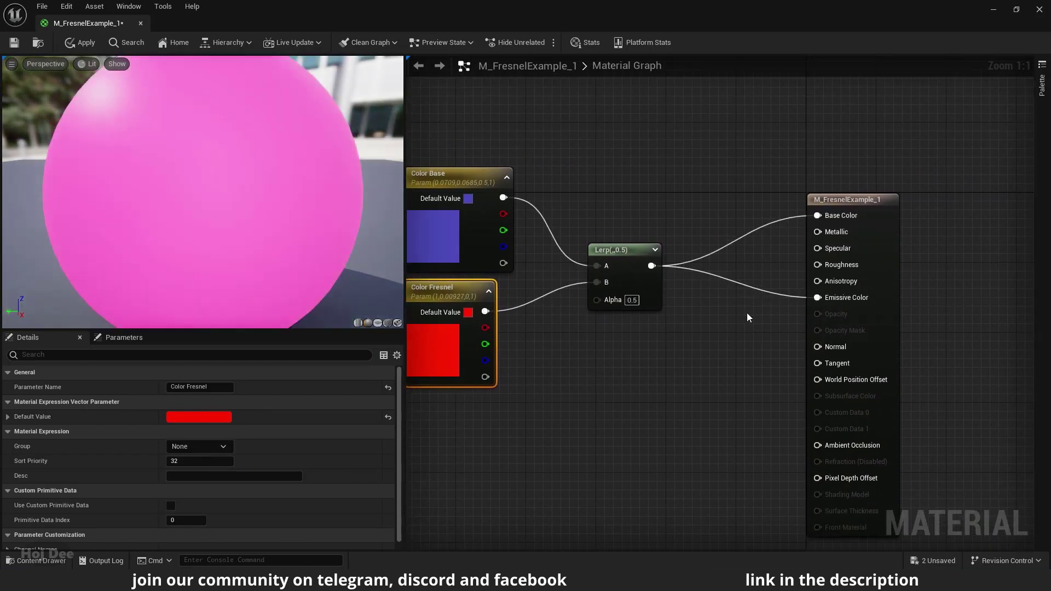
Add a Fresnel node below the color parameters and connect its output to the Lerp node's Alpha input
{"action": "right_click_drag", "start_coordinate": [458, 418], "coordinate": [613, 386]}
{"action": "right_click", "coordinate": [613, 386]}
{"action": "type", "text": "fresnle"}
{"action": "key", "text": "BackSpace"}
{"action": "key", "text": "BackSpace"}
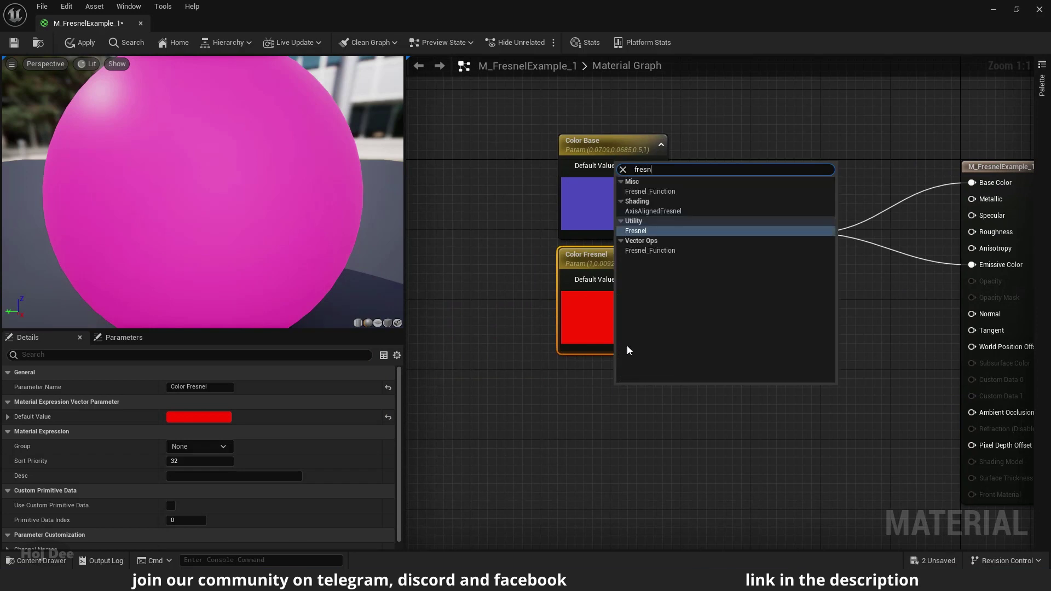
{"action": "left_click", "coordinate": [630, 231]}
{"action": "left_click_drag", "start_coordinate": [658, 403], "coordinate": [751, 267]}
Promote the Fresnel node's ExponentIn input to a parameter named Fresnel Fall off
{"action": "right_click_drag", "start_coordinate": [743, 333], "coordinate": [833, 326]}
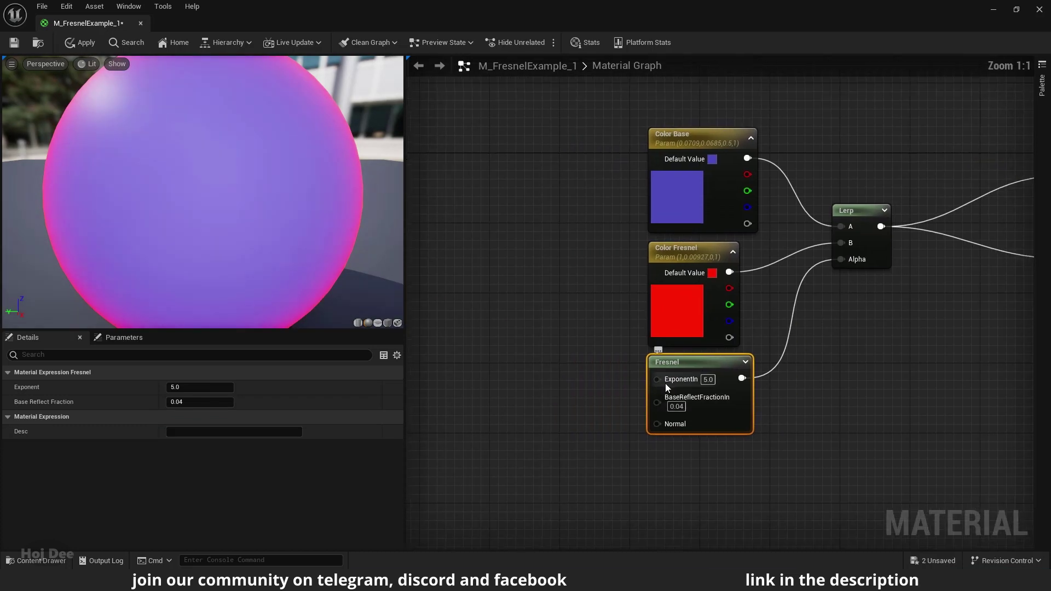
{"action": "right_click", "coordinate": [665, 381]}
{"action": "left_click", "coordinate": [698, 232]}
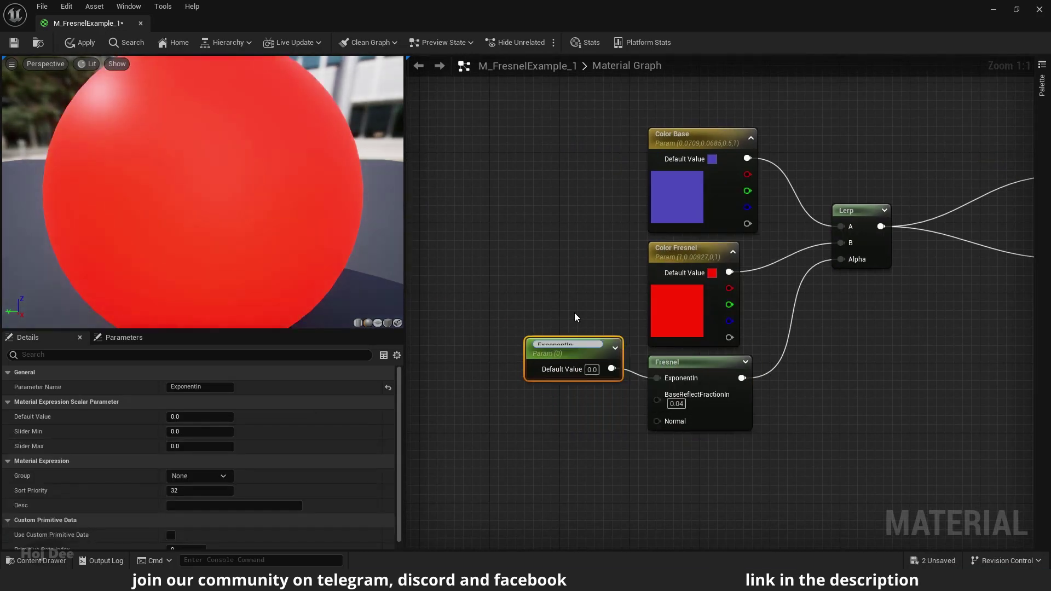
{"action": "type", "text": "Fresne"}
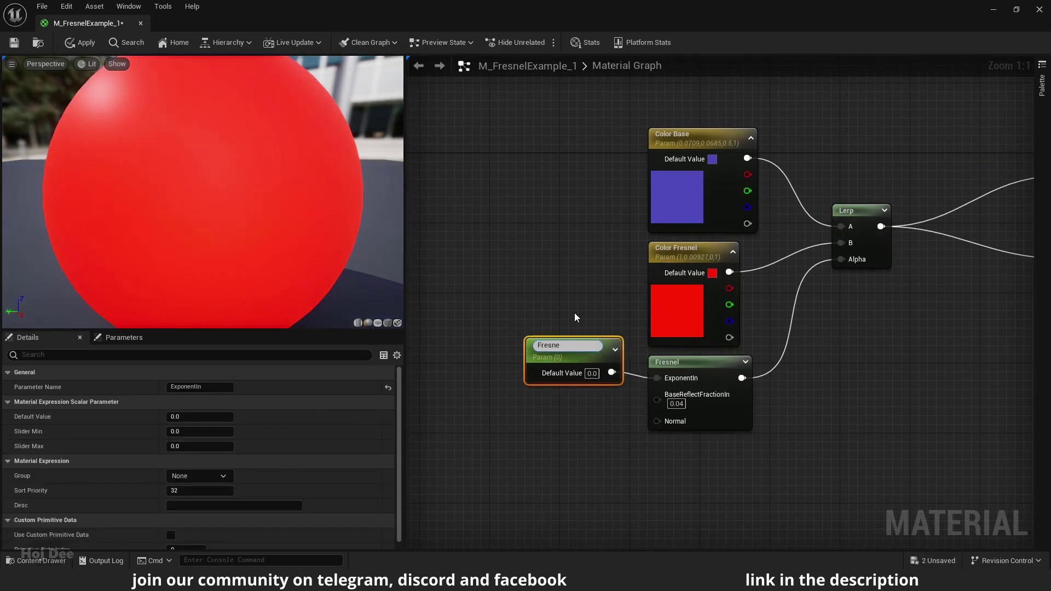
{"action": "type", "text": "l Fall off"}
{"action": "key", "text": "Return"}
Promote BaseReflectFractionIn to a parameter and set the defaults to 5 for Fresnel Fall off and 0.04 for BaseReflectFractionIn
{"action": "right_click", "coordinate": [666, 392]}
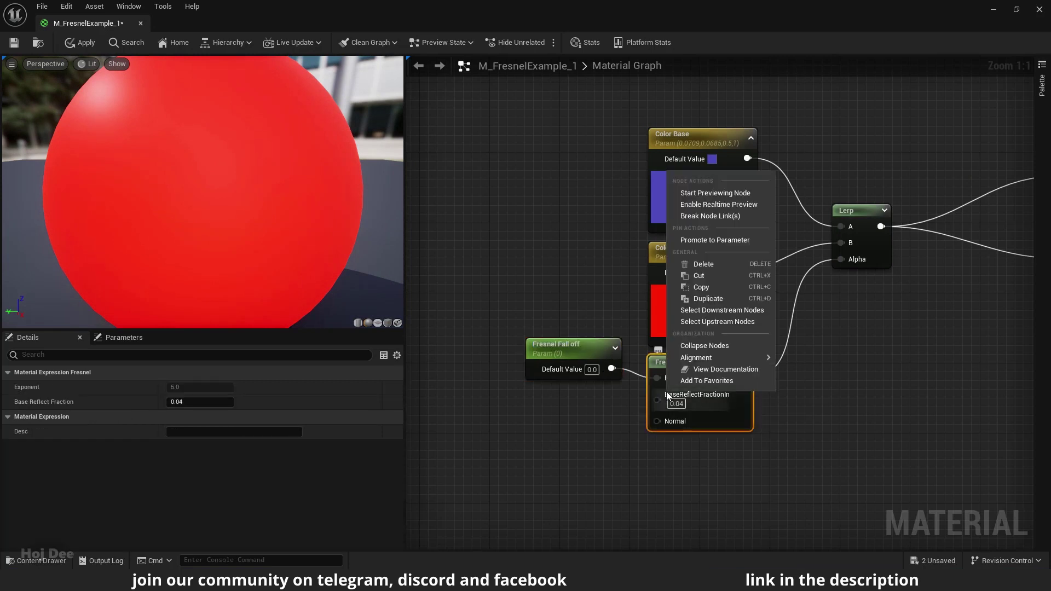
{"action": "left_click", "coordinate": [715, 240]}
{"action": "left_click", "coordinate": [592, 370]}
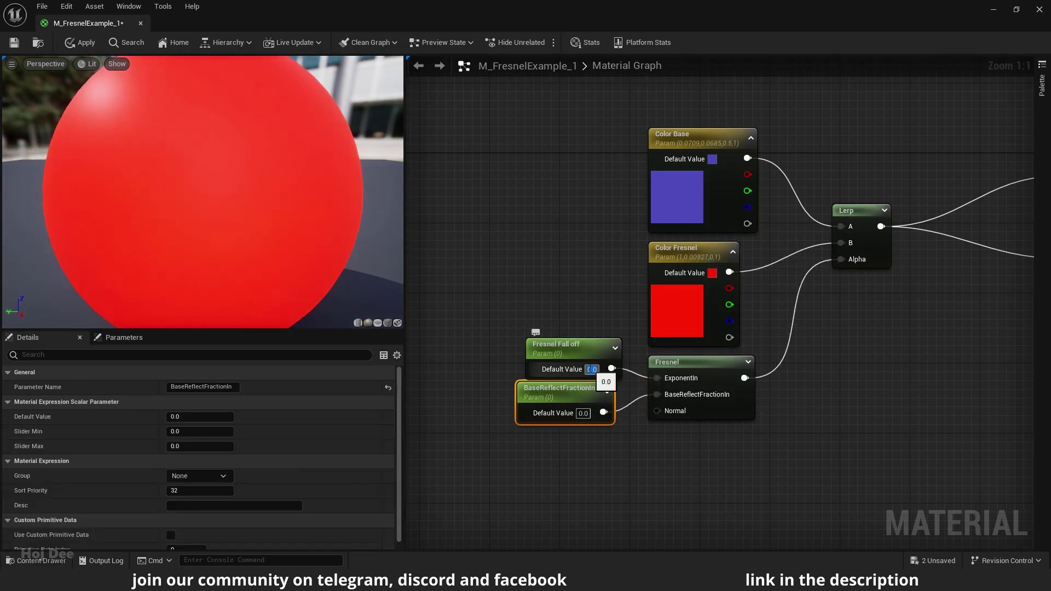
{"action": "type", "text": "0.04"}
{"action": "key", "text": "Return"}
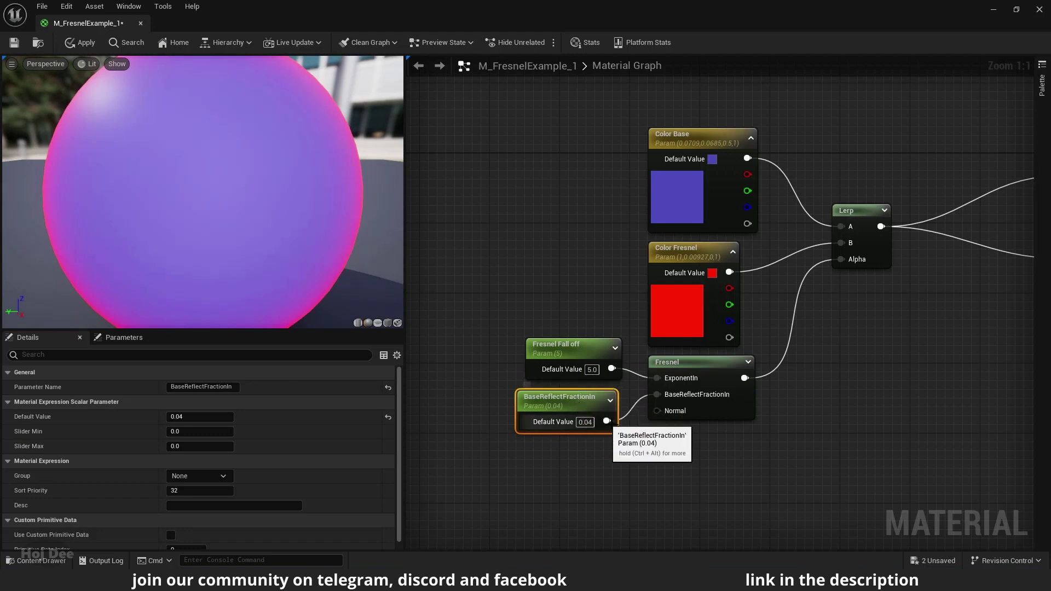
Save the material and move its editor window aside so the plane and sphere in the level can be seen
{"action": "left_click", "coordinate": [14, 43]}
{"action": "left_click_drag", "start_coordinate": [378, 7], "coordinate": [839, 116]}
{"action": "mouse_move", "coordinate": [390, 219]}
{"action": "right_mouse_down"}
{"action": "mouse_move", "coordinate": [373, 232]}
{"action": "mouse_move", "coordinate": [280, 214]}
{"action": "mouse_move", "coordinate": [262, 194]}
{"action": "mouse_move", "coordinate": [383, 221]}
{"action": "right_mouse_up"}
Set the Fresnel Fall off default to 1 and the BaseReflectFractionIn default to 0, viewing the effect on the level's meshes
{"action": "right_click_drag", "start_coordinate": [910, 389], "coordinate": [845, 322]}
{"action": "scroll", "coordinate": [849, 320], "scroll_direction": "down", "scroll_amount": 3}
{"action": "right_click_drag", "start_coordinate": [874, 354], "coordinate": [833, 322]}
{"action": "scroll", "coordinate": [833, 350], "scroll_direction": "up", "scroll_amount": 2}
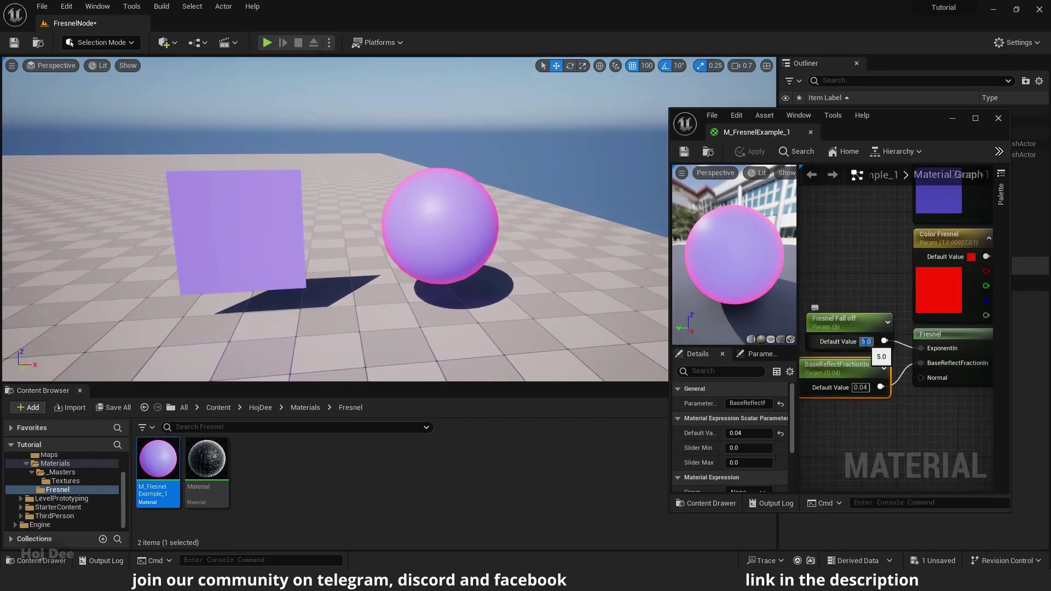
{"action": "left_click", "coordinate": [866, 342]}
{"action": "type", "text": "1"}
{"action": "key", "text": "Return"}
{"action": "right_click_drag", "start_coordinate": [384, 222], "coordinate": [318, 200]}
{"action": "right_click_drag", "start_coordinate": [438, 274], "coordinate": [459, 270]}
Duplicate the material as M_FresnelExample_2 and copy the plane and sphere together to a spot beside the originals
{"action": "key", "text": "ctrl+d"}
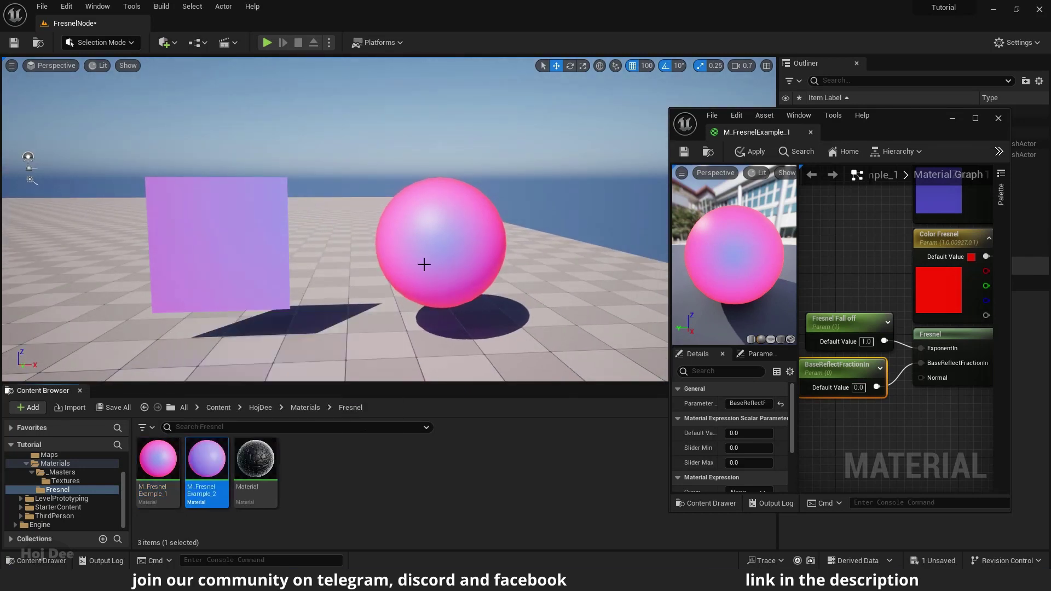
{"action": "left_click", "coordinate": [429, 254]}
{"action": "left_click", "coordinate": [254, 248], "text": "shift"}
{"action": "right_click_drag", "start_coordinate": [254, 248], "coordinate": [197, 273]}
{"action": "left_click_drag", "start_coordinate": [504, 234], "coordinate": [168, 247], "text": "alt"}
{"action": "mouse_move", "coordinate": [167, 248]}
{"action": "right_mouse_down"}
{"action": "mouse_move", "coordinate": [143, 259]}
{"action": "mouse_move", "coordinate": [151, 239]}
{"action": "right_mouse_up"}
Apply M_FresnelExample_2 to the duplicated mesh and open that material for editing
{"action": "left_click_drag", "start_coordinate": [204, 463], "coordinate": [499, 243]}
{"action": "double_click", "coordinate": [207, 460]}
Break the Lerp output's links to the material and delete the Color Base and Color Fresnel parameters
{"action": "right_click_drag", "start_coordinate": [978, 312], "coordinate": [862, 307]}
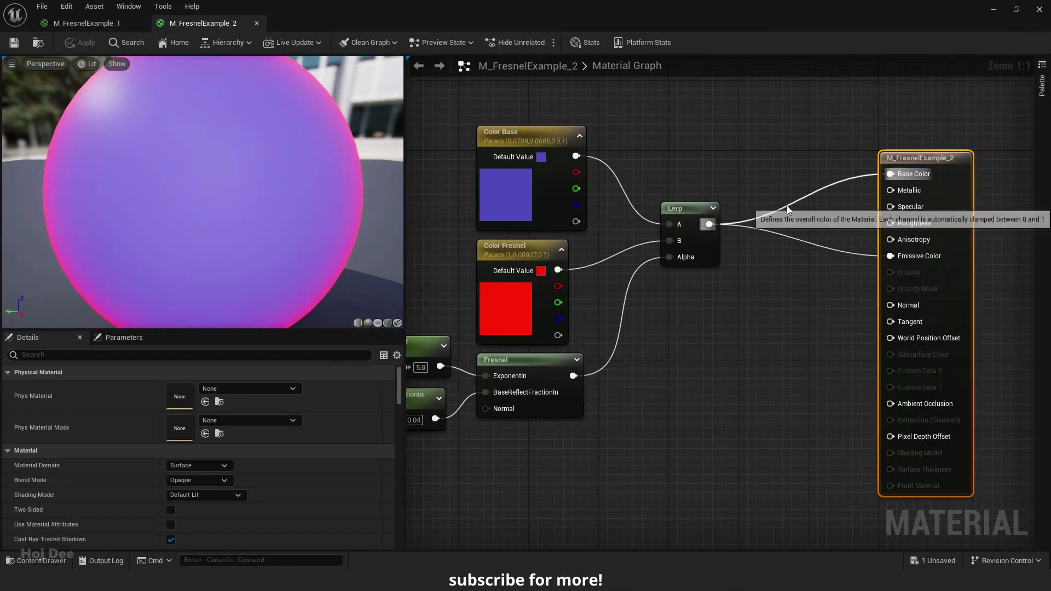
{"action": "left_click", "coordinate": [710, 224], "text": "alt"}
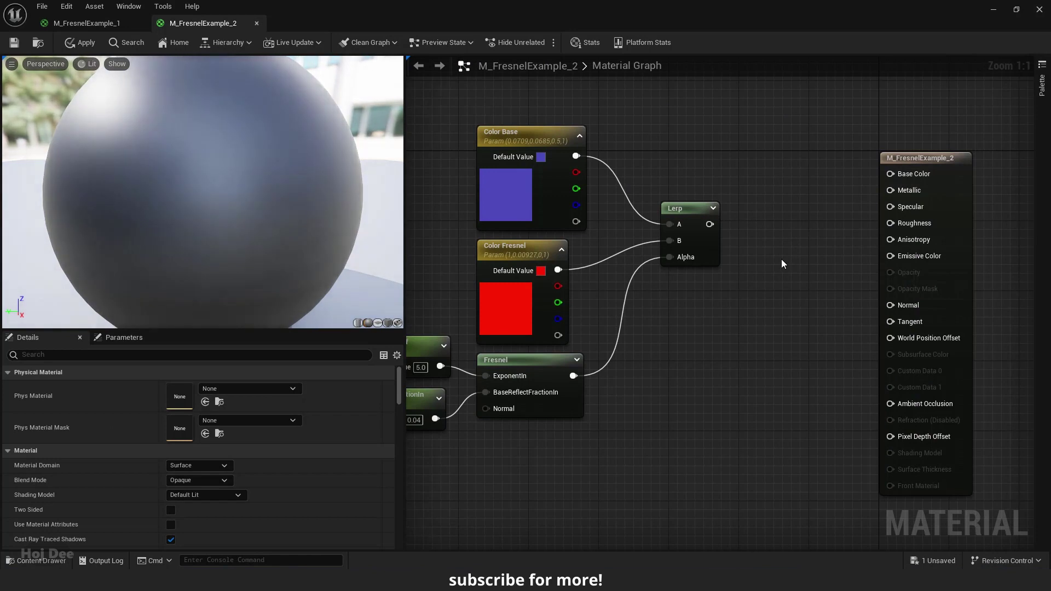
{"action": "left_click_drag", "start_coordinate": [546, 83], "coordinate": [499, 245]}
{"action": "key", "text": "Delete"}
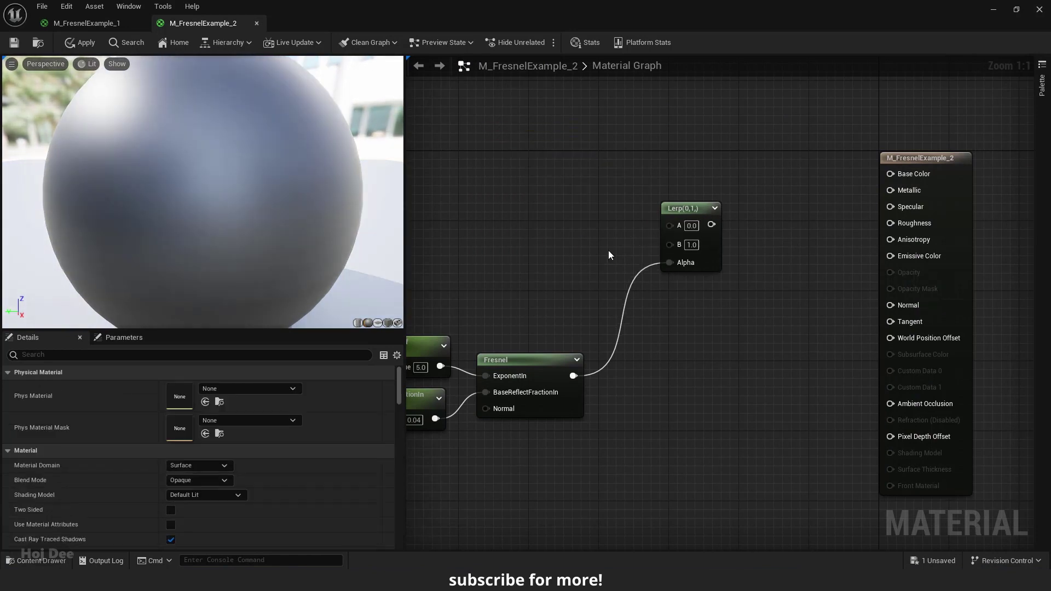
Connect the Lerp output to the material's Roughness input and add a scalar parameter named Roughness Base
{"action": "right_click_drag", "start_coordinate": [730, 237], "coordinate": [689, 229]}
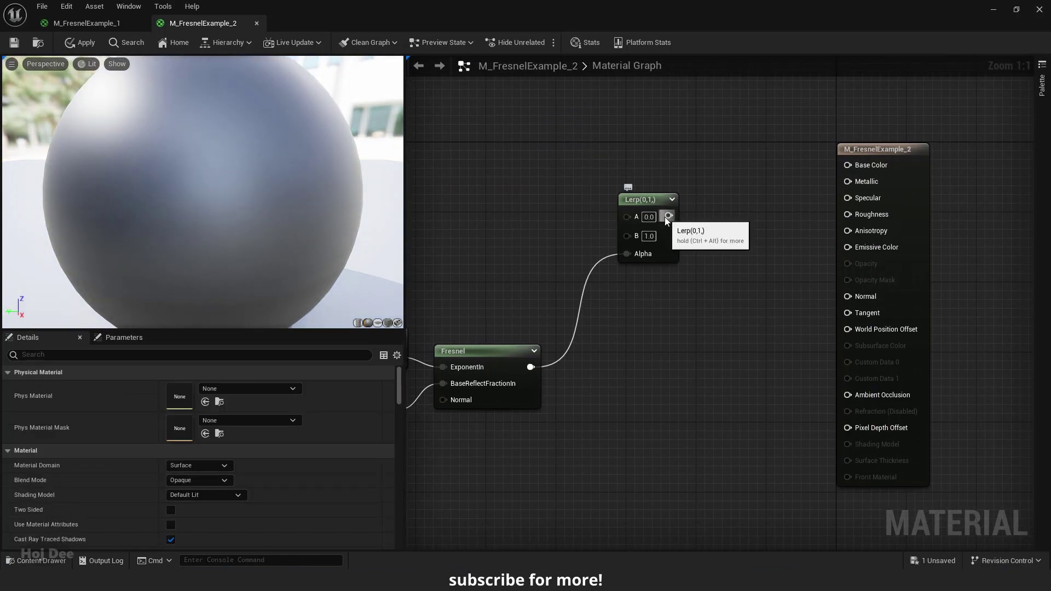
{"action": "left_click_drag", "start_coordinate": [667, 217], "coordinate": [848, 216]}
{"action": "right_click_drag", "start_coordinate": [487, 196], "coordinate": [562, 209]}
{"action": "left_click", "coordinate": [558, 204]}
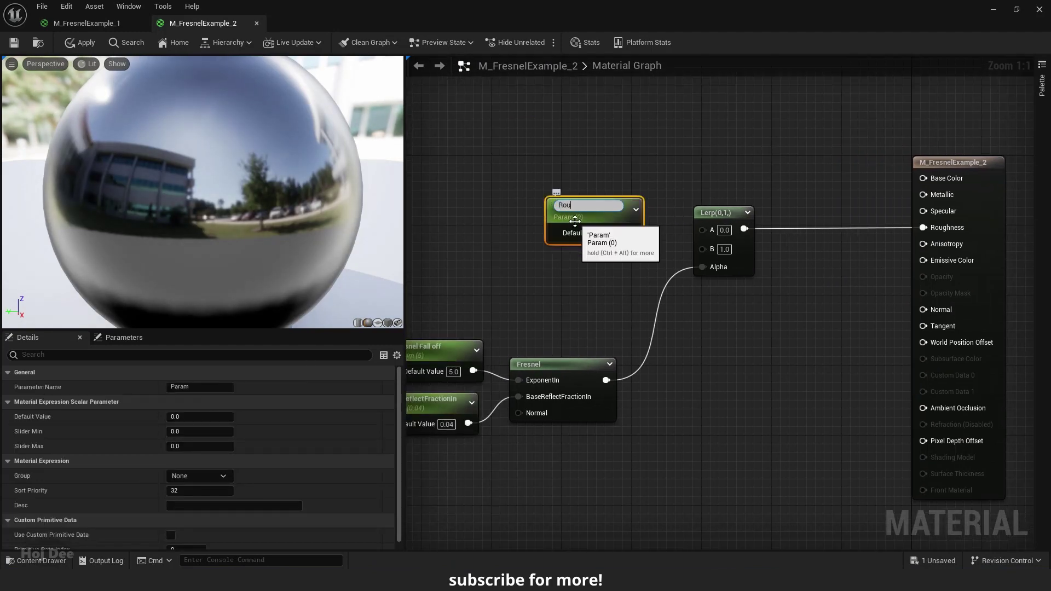
{"action": "type", "text": "Roughness Base"}
{"action": "key", "text": "Return"}
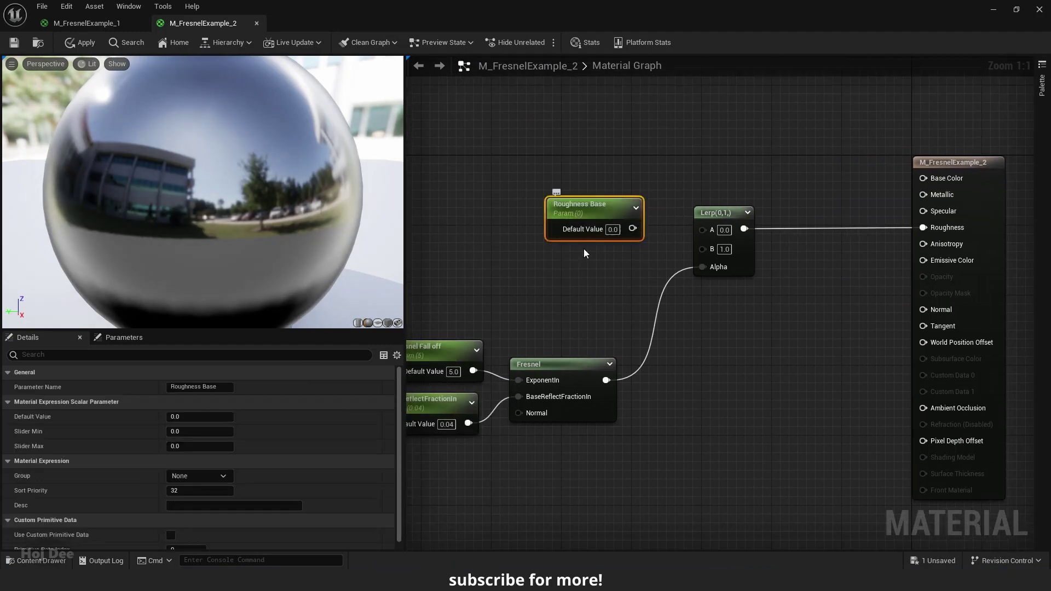
Duplicate Roughness Base below itself as Roughness Fresnel and set the Roughness Base default value to 0.9
{"action": "left_click_drag", "start_coordinate": [579, 216], "coordinate": [542, 201]}
{"action": "key", "text": "ctrl+d"}
{"action": "left_click_drag", "start_coordinate": [561, 247], "coordinate": [536, 247]}
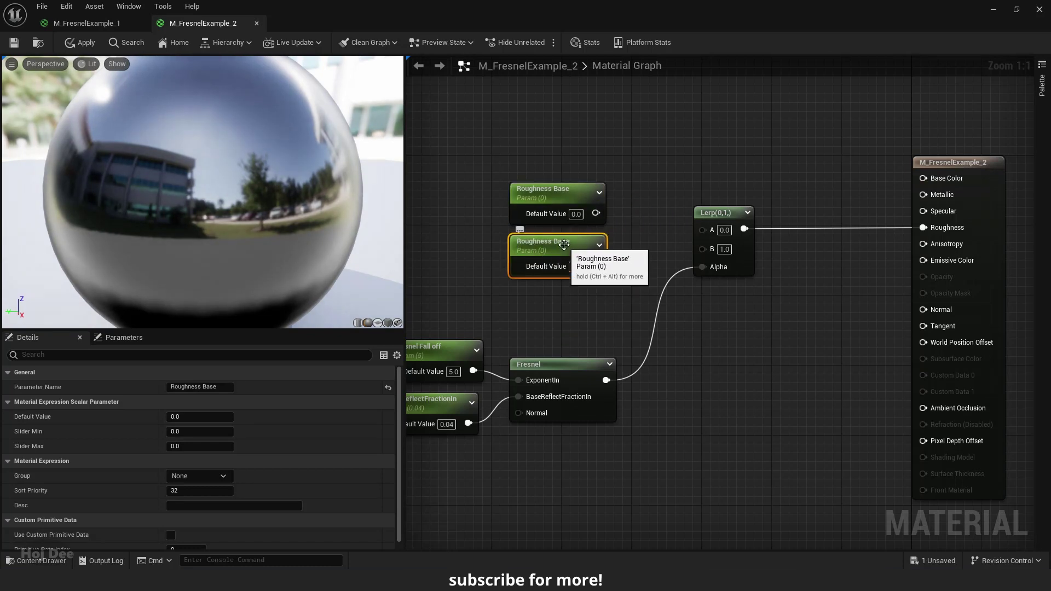
{"action": "double_click", "coordinate": [548, 244]}
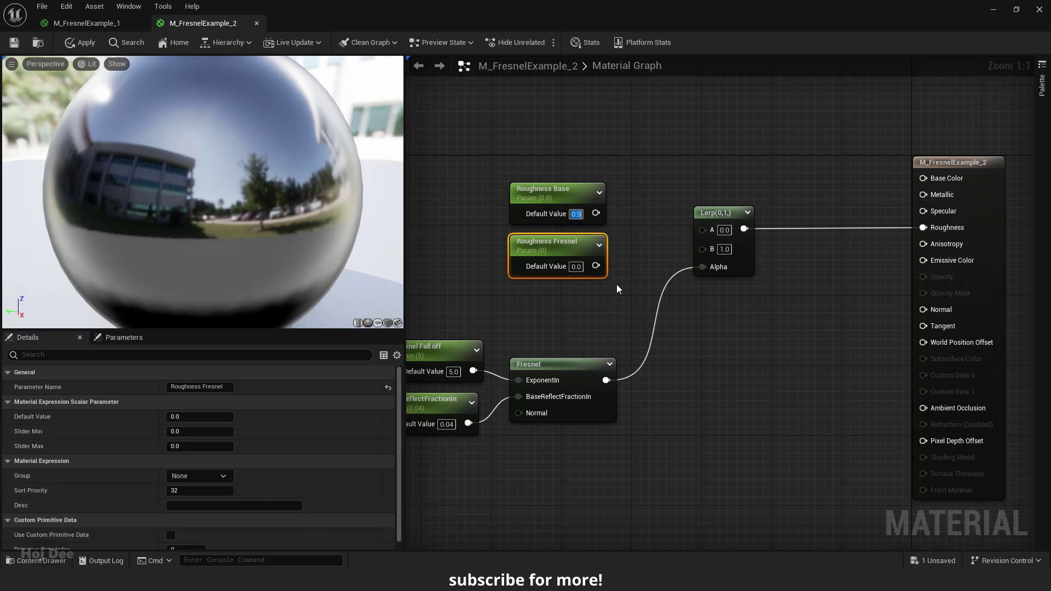
Connect Roughness Base and Roughness Fresnel to the Lerp's A and B inputs, and apply and save the material
{"action": "left_click_drag", "start_coordinate": [596, 214], "coordinate": [703, 229]}
{"action": "left_click_drag", "start_coordinate": [596, 266], "coordinate": [703, 246]}
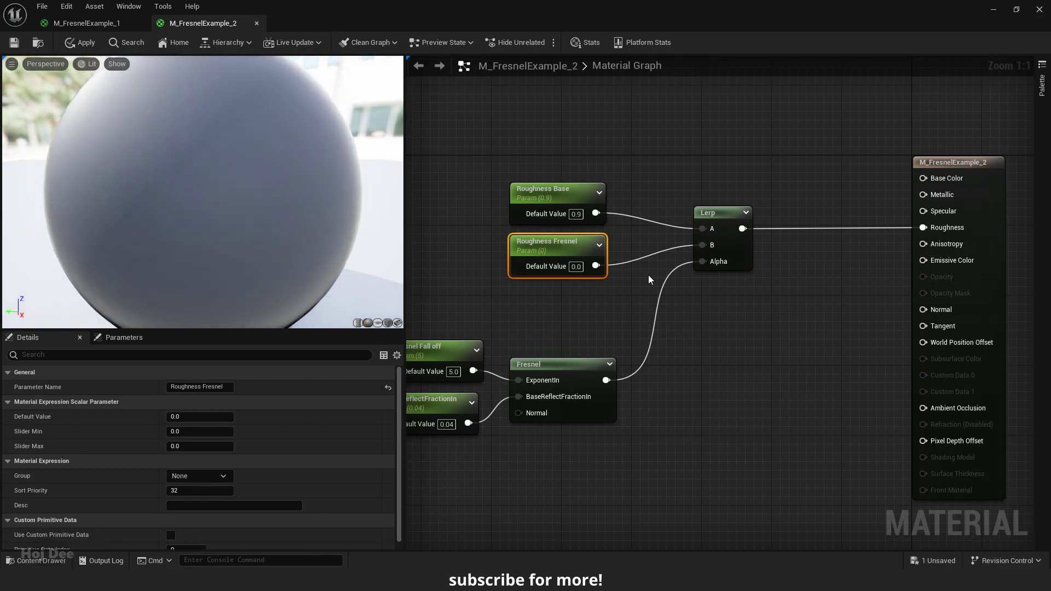
{"action": "scroll", "coordinate": [307, 248], "scroll_direction": "down", "scroll_amount": 3}
{"action": "left_click_drag", "start_coordinate": [306, 247], "coordinate": [284, 290]}
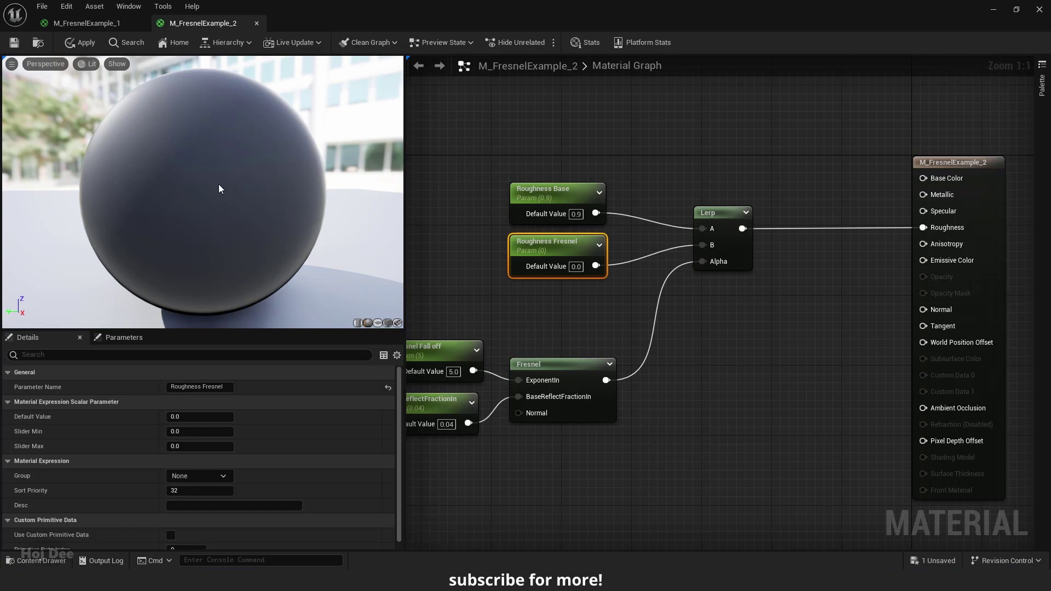
{"action": "left_click", "coordinate": [71, 47]}
{"action": "left_click", "coordinate": [13, 42]}
Set the Fresnel Fall off default value to 1.5 and BaseReflectFractionIn to 0, and save the material
{"action": "right_click_drag", "start_coordinate": [496, 270], "coordinate": [614, 230]}
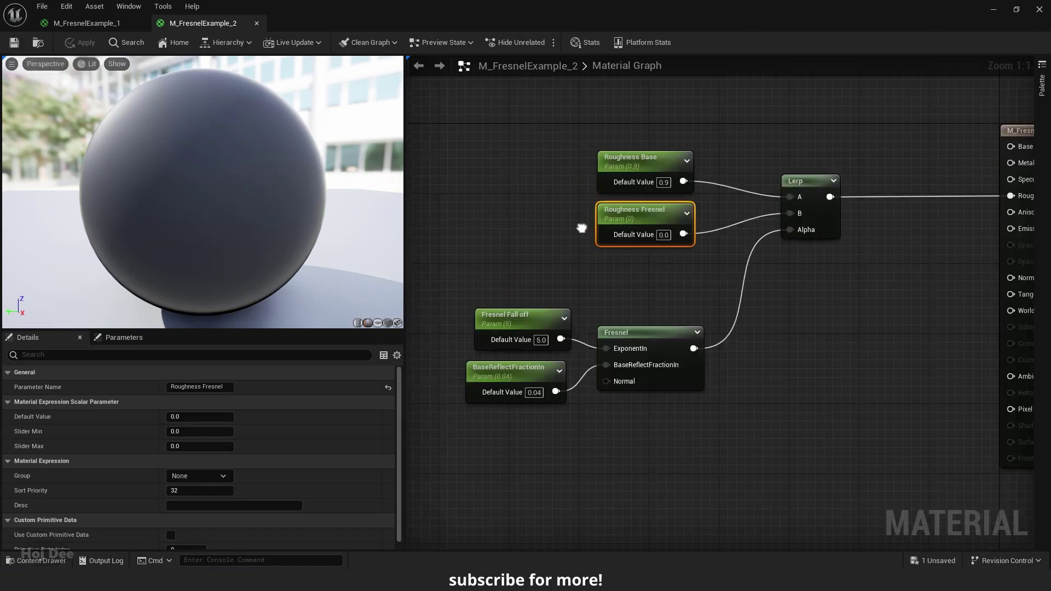
{"action": "left_click", "coordinate": [570, 331]}
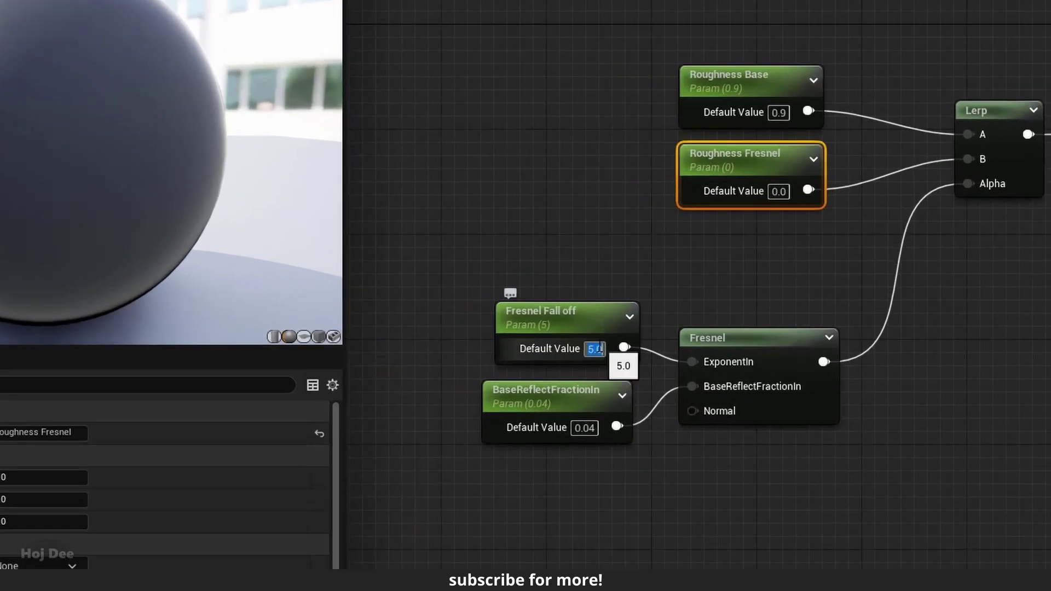
{"action": "type", "text": "1.5"}
{"action": "left_click", "coordinate": [585, 427]}
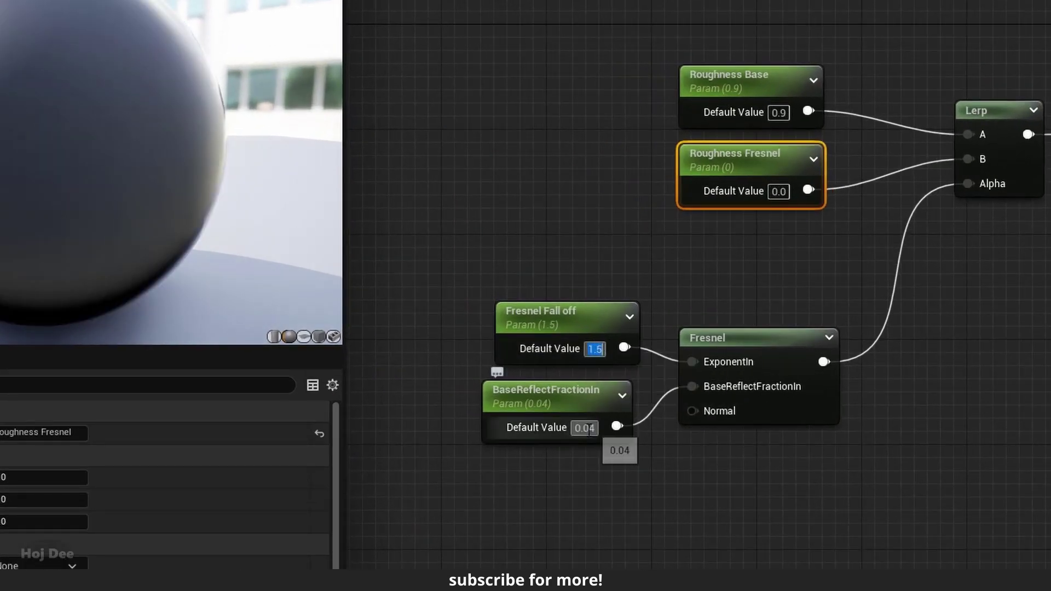
{"action": "type", "text": "0"}
{"action": "key", "text": "Return"}
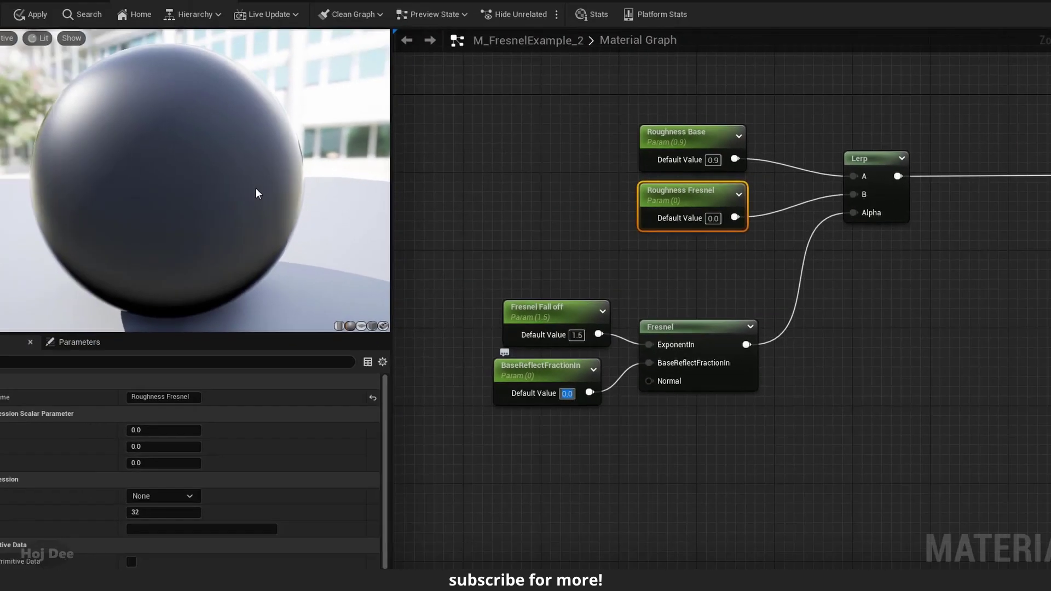
{"action": "left_click", "coordinate": [14, 42]}
Shrink the material editor window beside the level and examine the plane's and sphere's roughness shading from different viewing angles
{"action": "left_click_drag", "start_coordinate": [520, 5], "coordinate": [858, 75]}
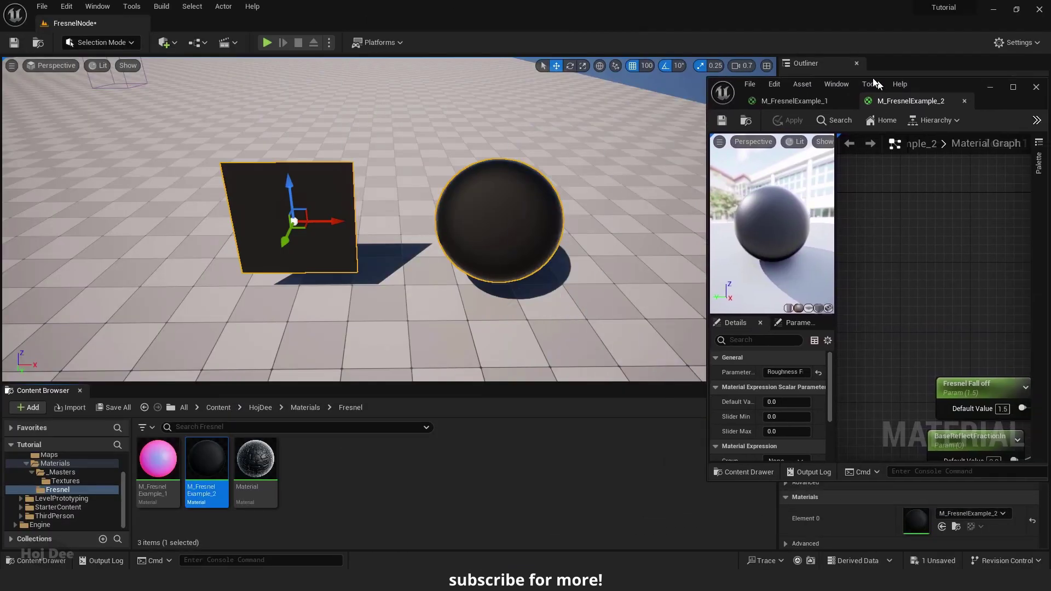
{"action": "right_click_drag", "start_coordinate": [356, 277], "coordinate": [278, 145]}
{"action": "key", "text": "q"}
{"action": "key", "text": "w"}
{"action": "right_click_drag", "start_coordinate": [192, 147], "coordinate": [11, 174]}
{"action": "key", "text": "d"}
{"action": "key", "text": "a"}
{"action": "key", "text": "d"}
{"action": "key", "text": "a"}
{"action": "right_click_drag", "start_coordinate": [170, 164], "coordinate": [191, 154]}
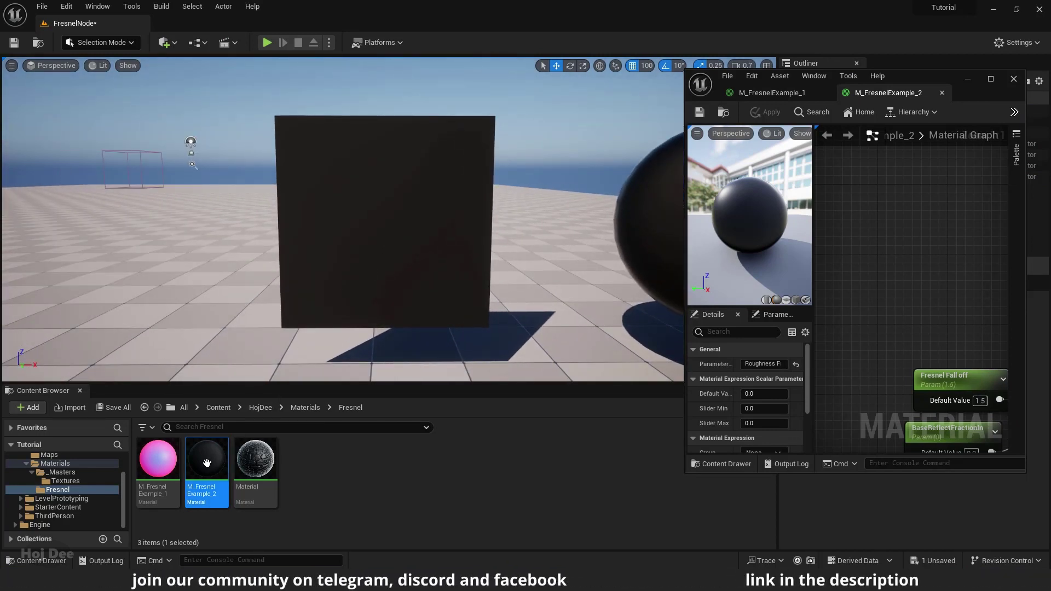
Duplicate the M_FresnelExample_2 material and copy the plane and sphere together to another spot in the level
{"action": "key", "text": "ctrl+d"}
{"action": "right_click_drag", "start_coordinate": [383, 230], "coordinate": [257, 237]}
{"action": "left_click", "coordinate": [455, 237]}
{"action": "left_click", "coordinate": [356, 237], "text": "shift"}
{"action": "left_click_drag", "start_coordinate": [487, 234], "coordinate": [243, 236], "text": "alt"}
{"action": "key", "text": "f"}
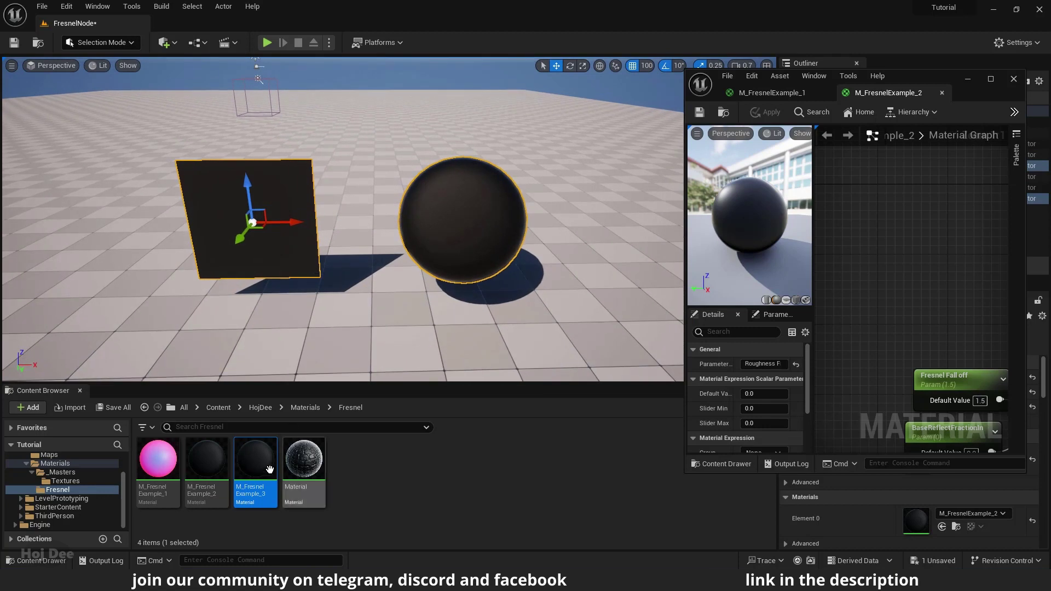
Assign M_FresnelExample_3 to the copied plane and sphere, and open it in a maximized material editor
{"action": "left_click_drag", "start_coordinate": [263, 474], "coordinate": [445, 231]}
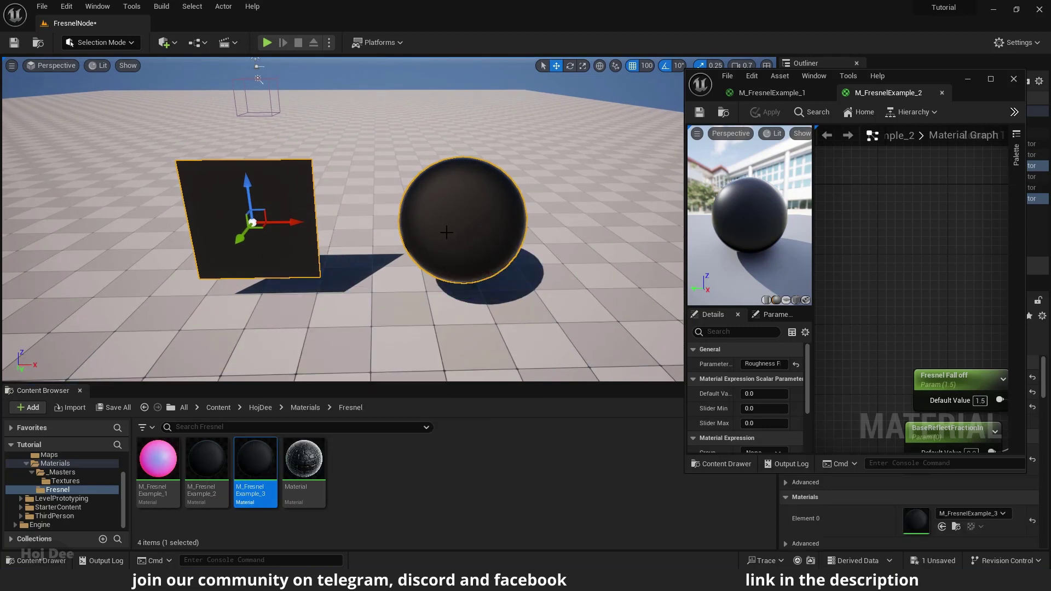
{"action": "double_click", "coordinate": [257, 465]}
{"action": "left_click", "coordinate": [991, 80]}
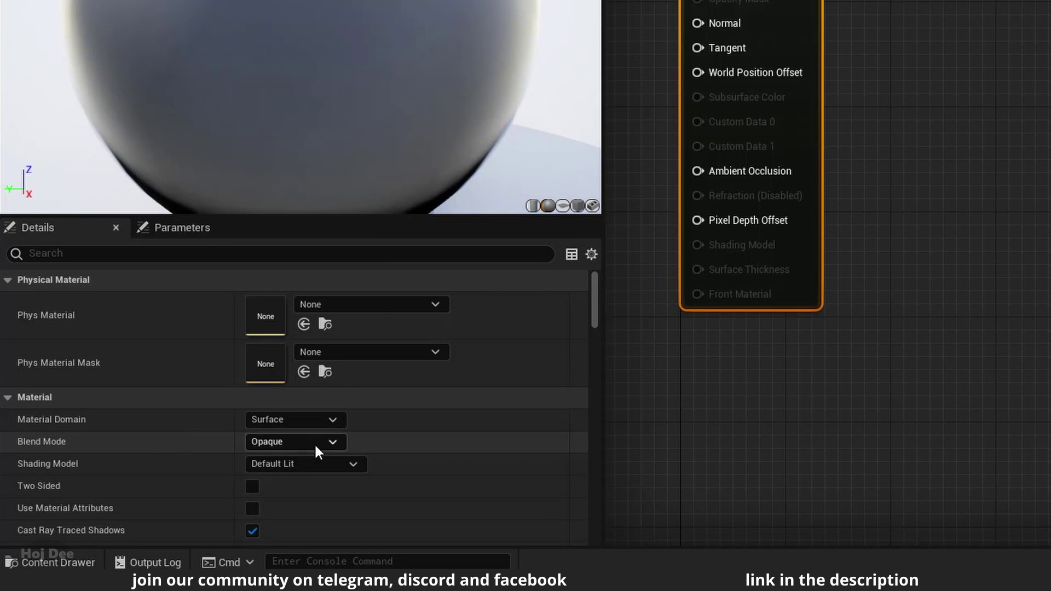
Set the material's Blend Mode to Translucent and connect the Lerp output to its Opacity input
{"action": "left_click", "coordinate": [317, 446]}
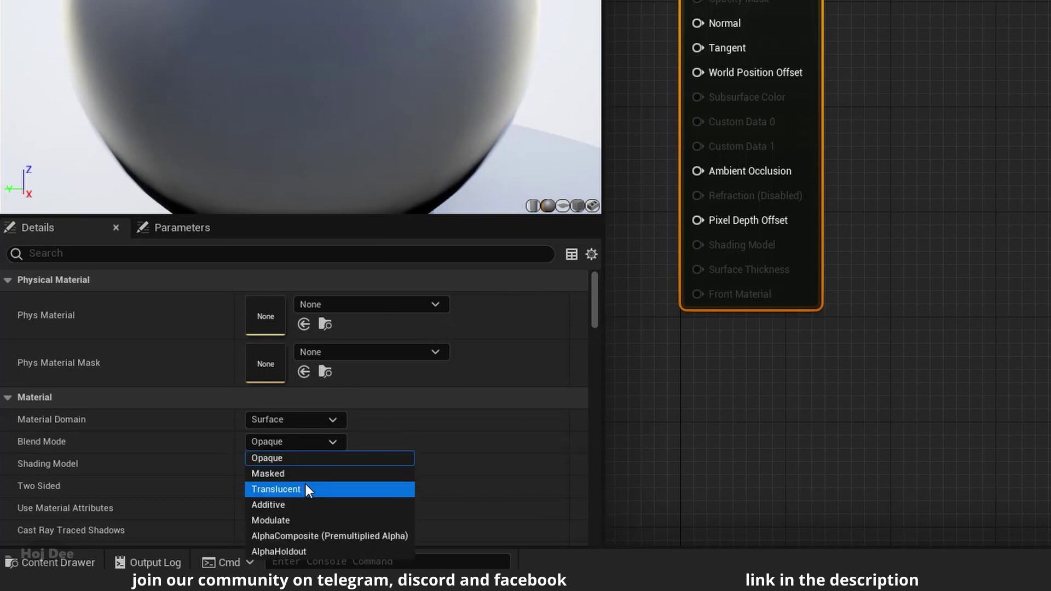
{"action": "left_click", "coordinate": [368, 490]}
{"action": "right_click_drag", "start_coordinate": [438, 271], "coordinate": [693, 278]}
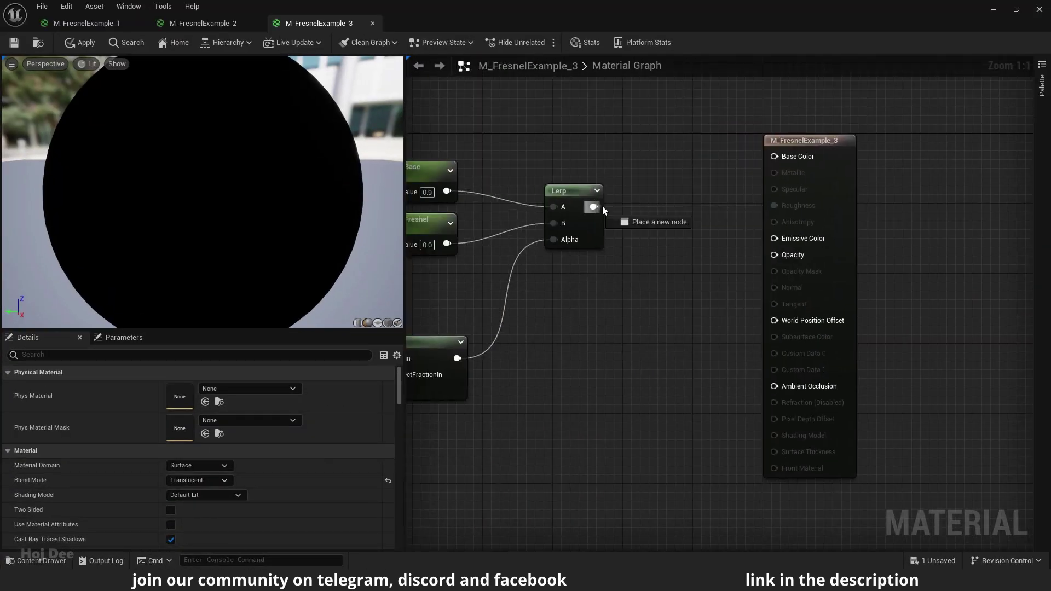
{"action": "left_click_drag", "start_coordinate": [776, 255], "coordinate": [776, 255]}
Rename the Roughness Base parameter to Opacity Base and Roughness Fresnel to Opacity Fresnel
{"action": "right_click_drag", "start_coordinate": [583, 288], "coordinate": [770, 304]}
{"action": "double_click", "coordinate": [583, 186]}
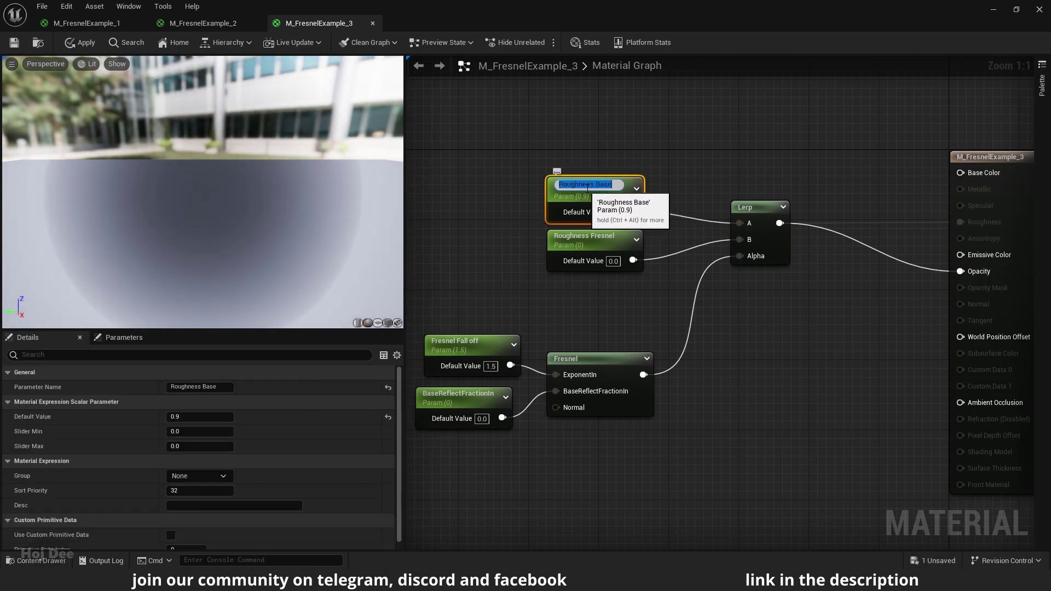
{"action": "left_click_drag", "start_coordinate": [593, 184], "coordinate": [554, 182]}
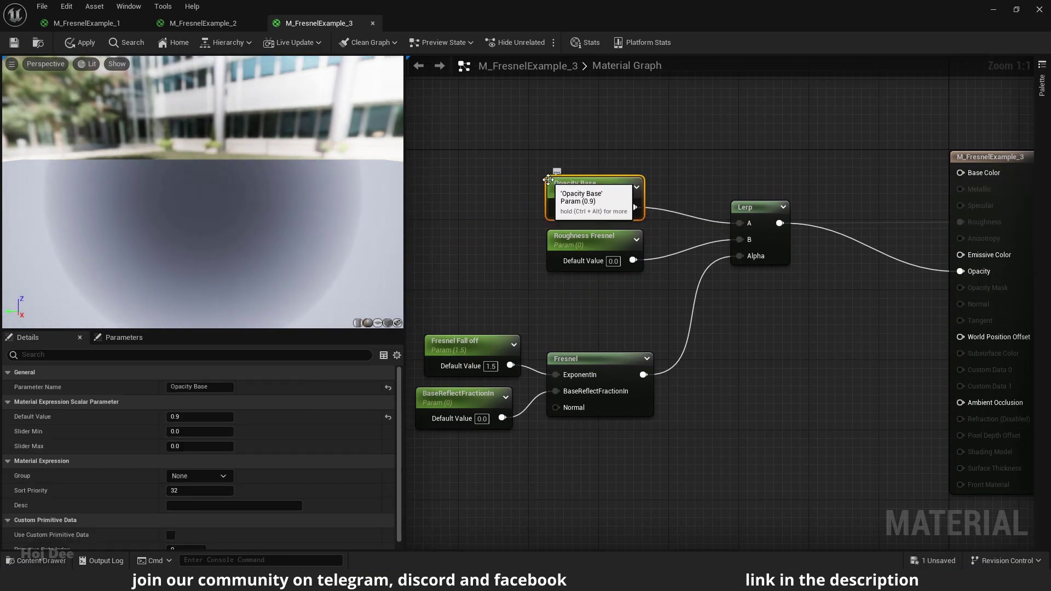
{"action": "double_click", "coordinate": [595, 236]}
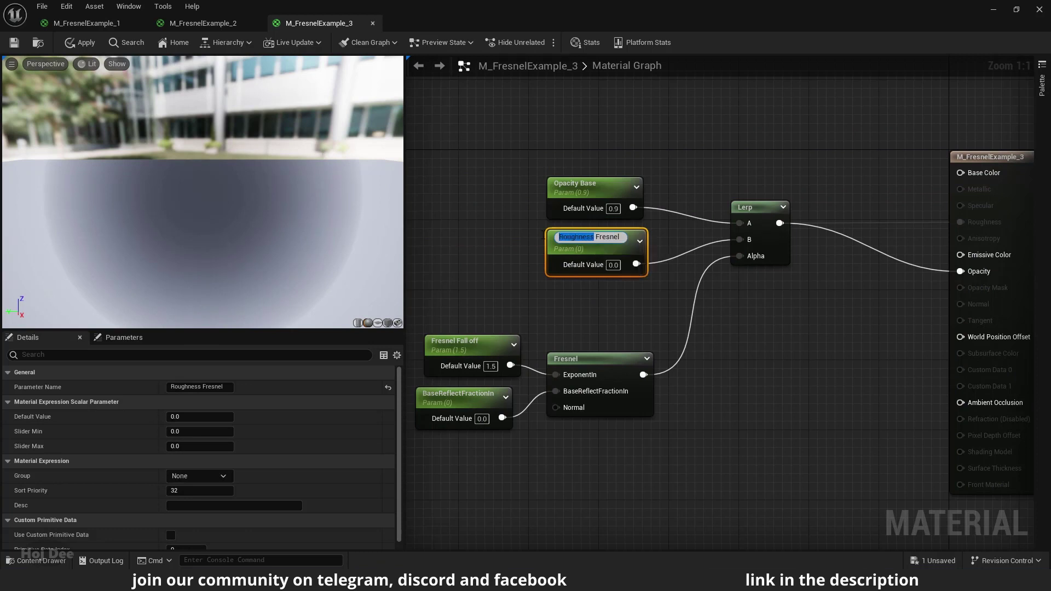
Break the Lerp's remaining link to the disabled Roughness input, and apply and save the material
{"action": "left_click", "coordinate": [914, 222], "text": "alt"}
{"action": "left_click", "coordinate": [83, 39]}
{"action": "left_click", "coordinate": [14, 42]}
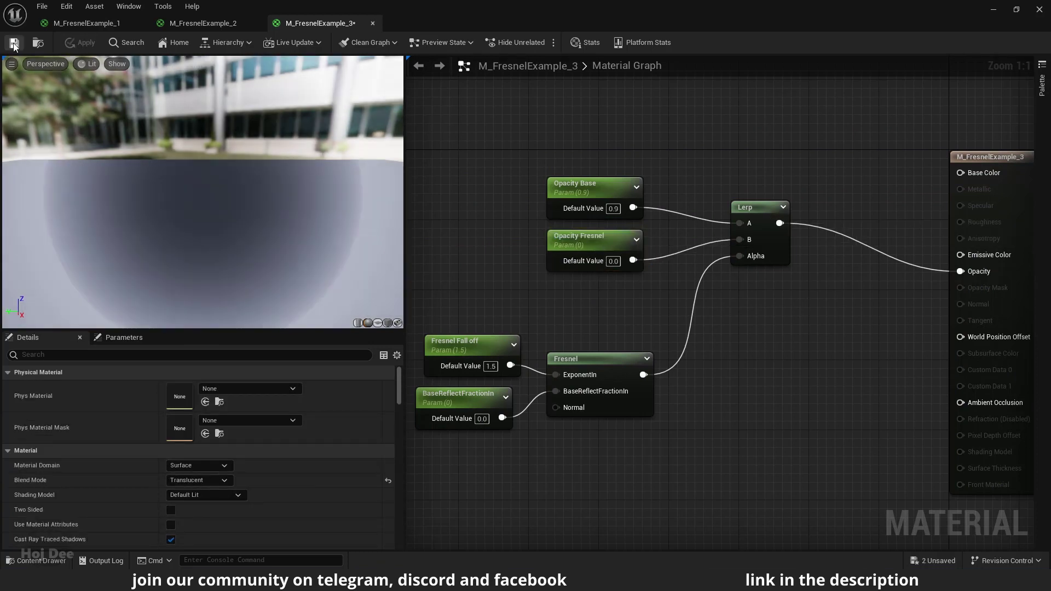
Shrink the editor beside the level and set the Opacity Base default value to 0 and Opacity Fresnel to 1
{"action": "left_click_drag", "start_coordinate": [622, 6], "coordinate": [854, 47]}
{"action": "right_click_drag", "start_coordinate": [868, 257], "coordinate": [822, 232]}
{"action": "right_click_drag", "start_coordinate": [931, 215], "coordinate": [856, 215]}
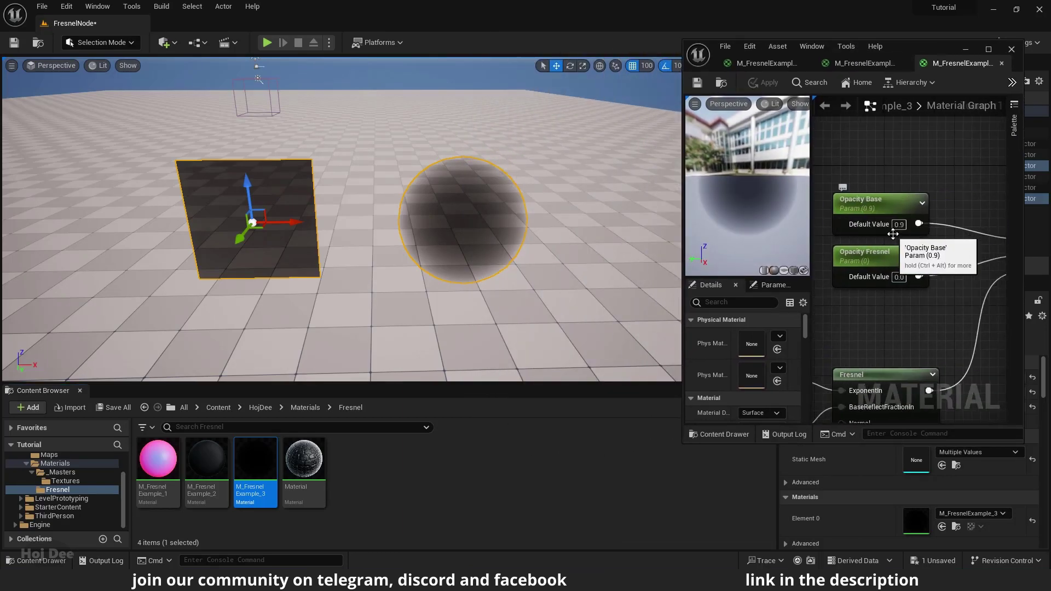
{"action": "type", "text": "0"}
{"action": "key", "text": "Return"}
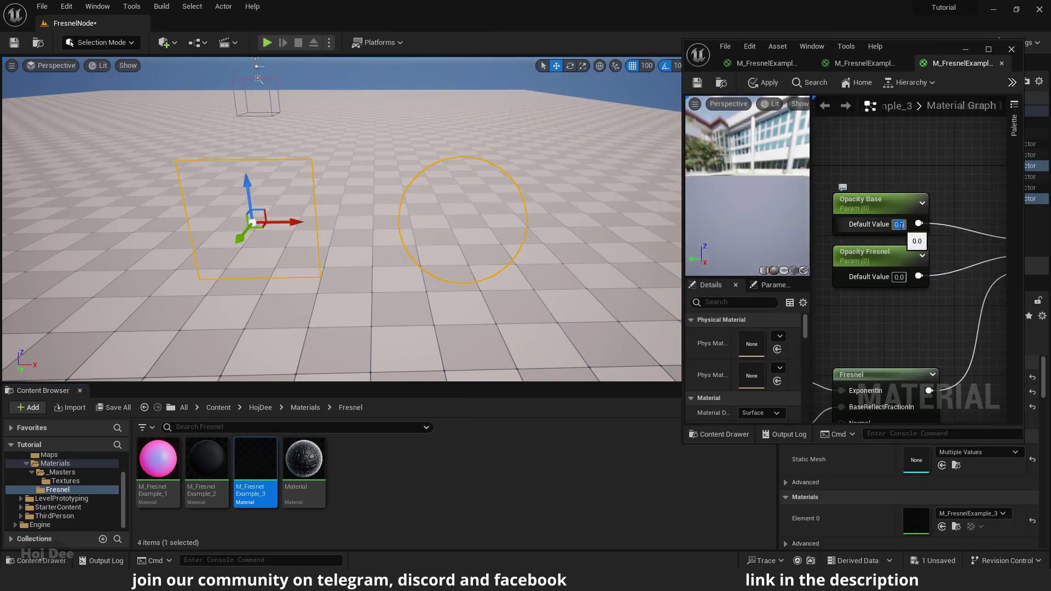
{"action": "type", "text": "1"}
{"action": "key", "text": "Return"}
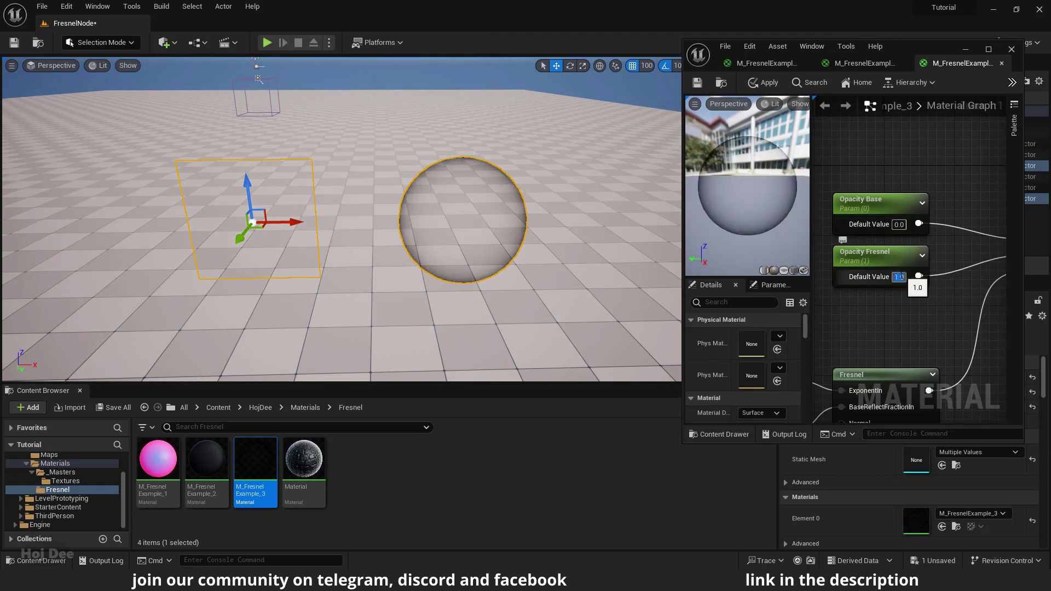
Inspect the transparent sphere against the sky, and copy the plane and sphere to another spot in the level
{"action": "right_click_drag", "start_coordinate": [542, 218], "coordinate": [328, 211]}
{"action": "key", "text": "Escape"}
{"action": "key", "text": "d"}
{"action": "right_click_drag", "start_coordinate": [499, 216], "coordinate": [500, 218]}
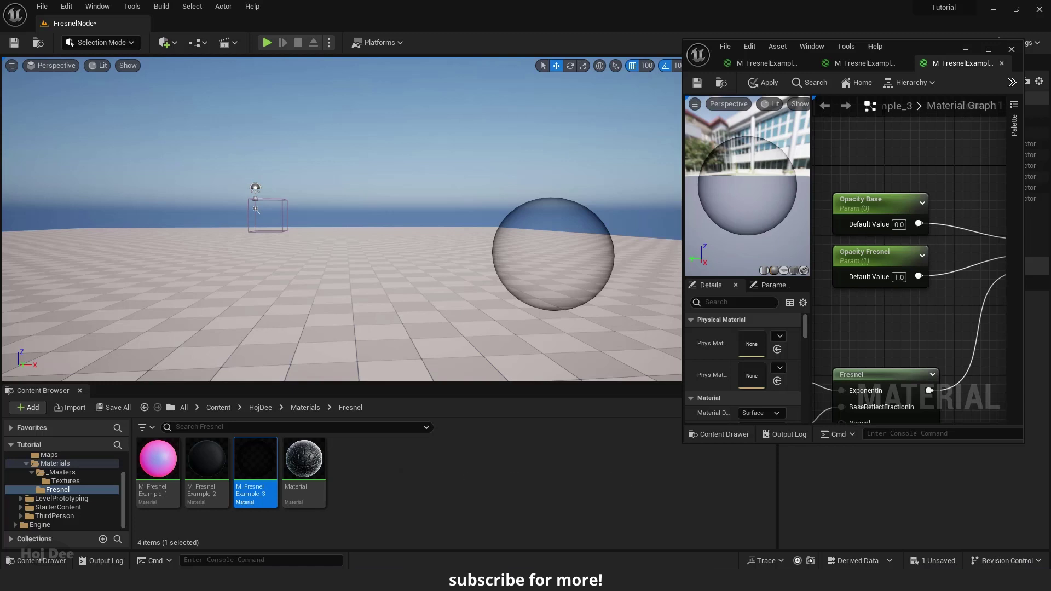
{"action": "right_click_drag", "start_coordinate": [546, 272], "coordinate": [600, 245]}
{"action": "left_click", "coordinate": [348, 235]}
{"action": "left_click", "coordinate": [445, 219], "text": "shift"}
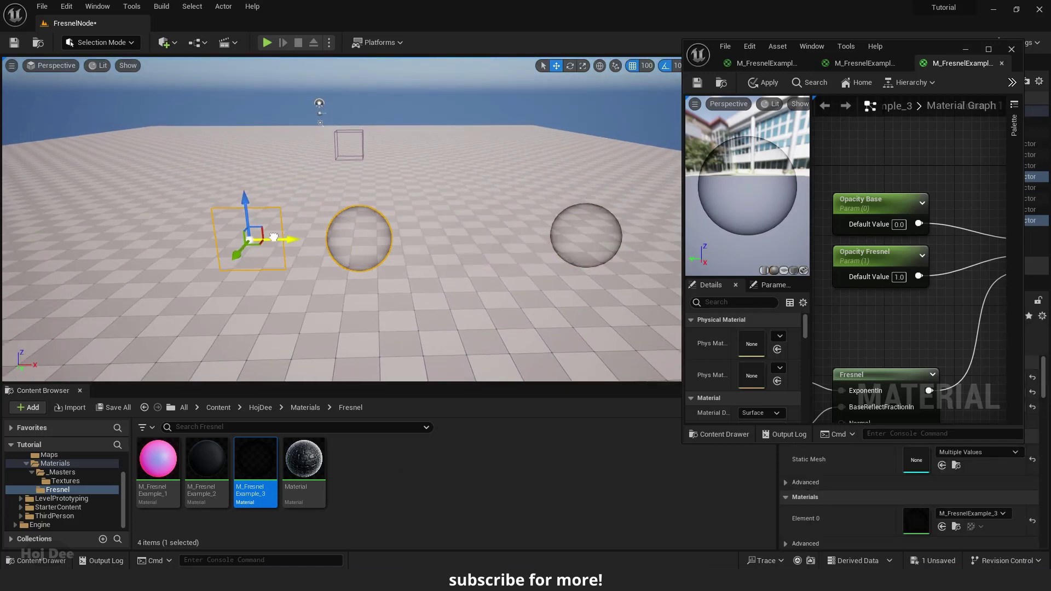
{"action": "mouse_move", "coordinate": [210, 236]}
{"action": "right_mouse_down"}
{"action": "mouse_move", "coordinate": [166, 247]}
{"action": "mouse_move", "coordinate": [202, 244]}
{"action": "right_mouse_up"}
Create a new material named M_FresnelExample_4 in the Fresnel folder and assign it to the copied plane and sphere
{"action": "right_click", "coordinate": [365, 507]}
{"action": "left_click", "coordinate": [422, 232]}
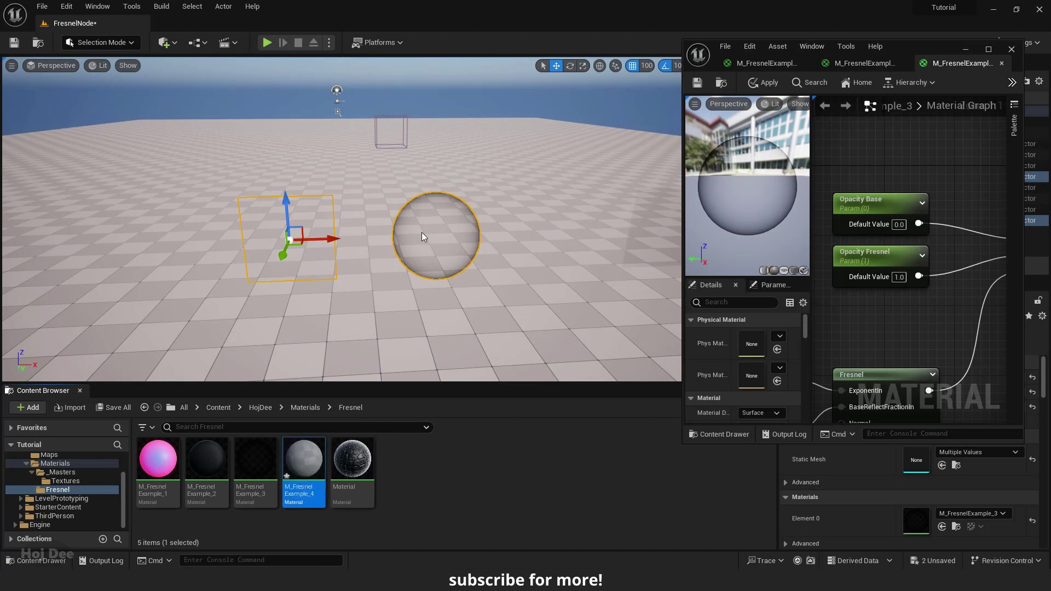
{"action": "left_click_drag", "start_coordinate": [312, 463], "coordinate": [920, 520]}
{"action": "right_click_drag", "start_coordinate": [492, 246], "coordinate": [482, 208]}
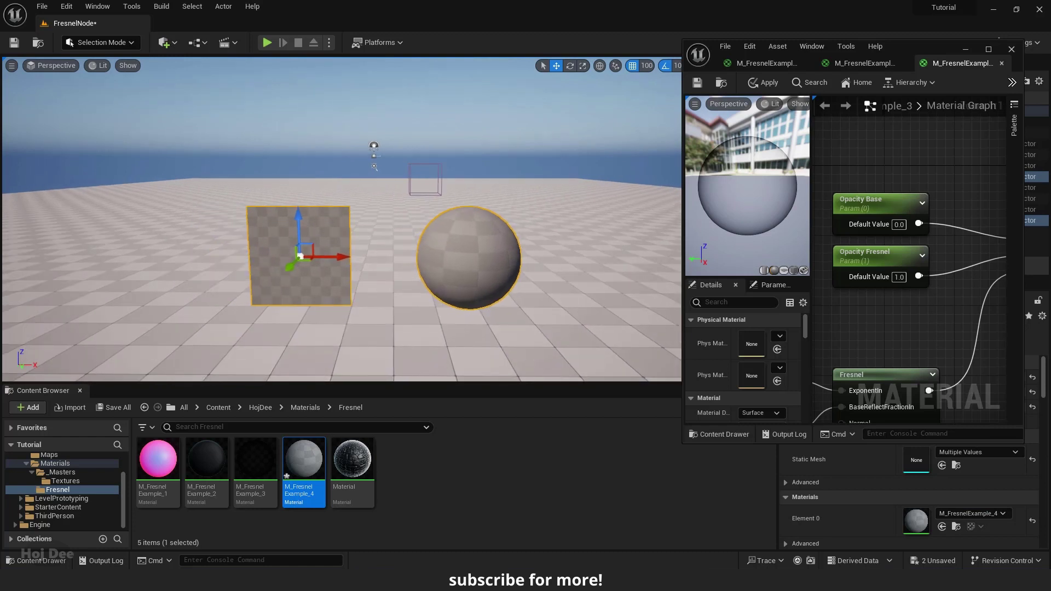
Open M_FresnelExample_4 and set its Blend Mode to Translucent and its translucency Lighting Mode to Surface ForwardShading
{"action": "double_click", "coordinate": [317, 456]}
{"action": "left_click", "coordinate": [989, 49]}
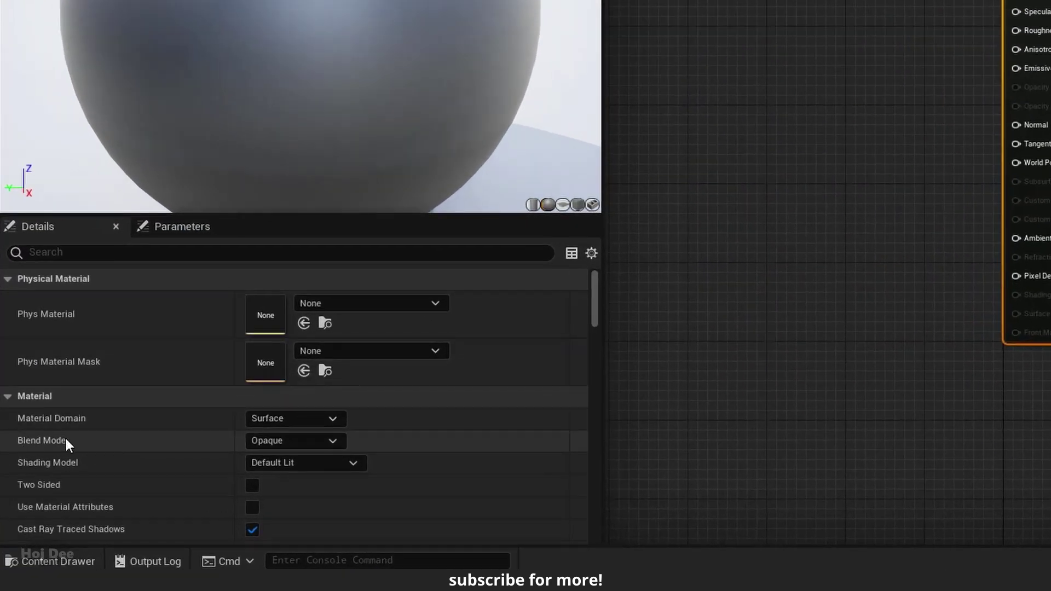
{"action": "left_click", "coordinate": [290, 439]}
{"action": "left_click", "coordinate": [306, 486]}
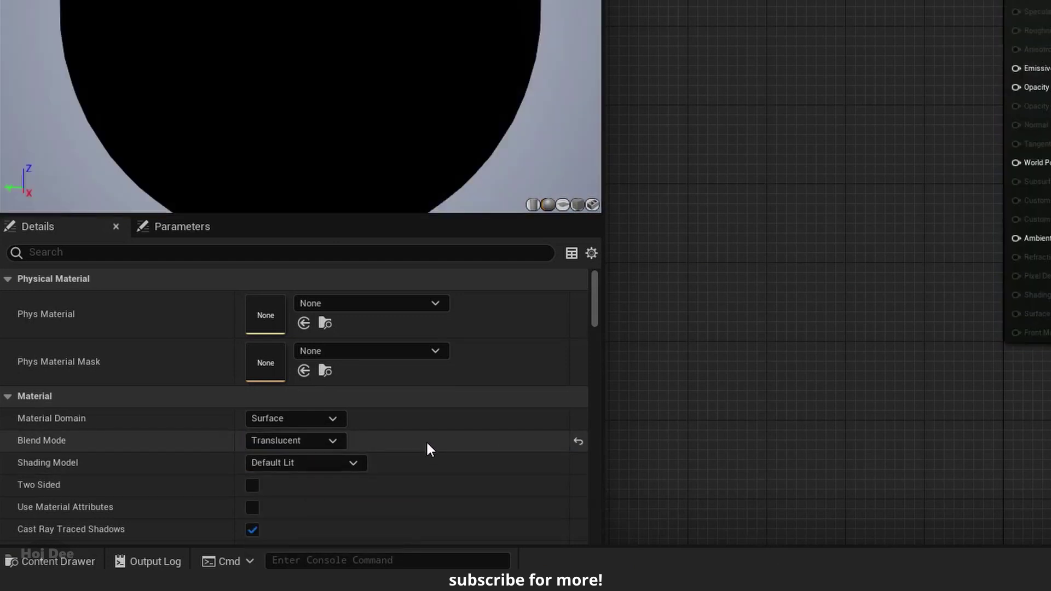
{"action": "scroll", "coordinate": [352, 438], "scroll_direction": "down", "scroll_amount": 14}
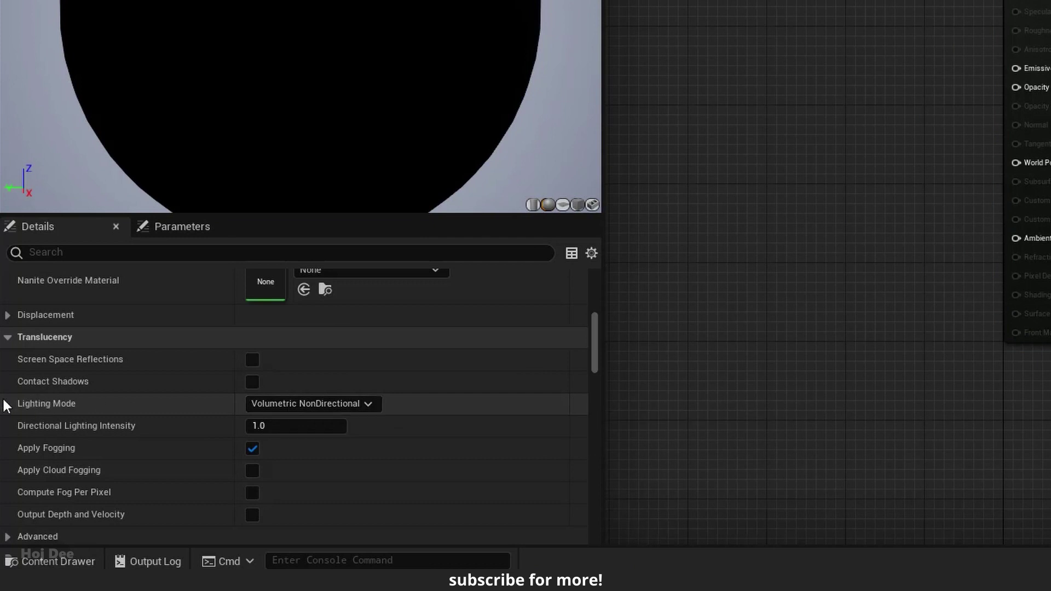
{"action": "left_click", "coordinate": [277, 403]}
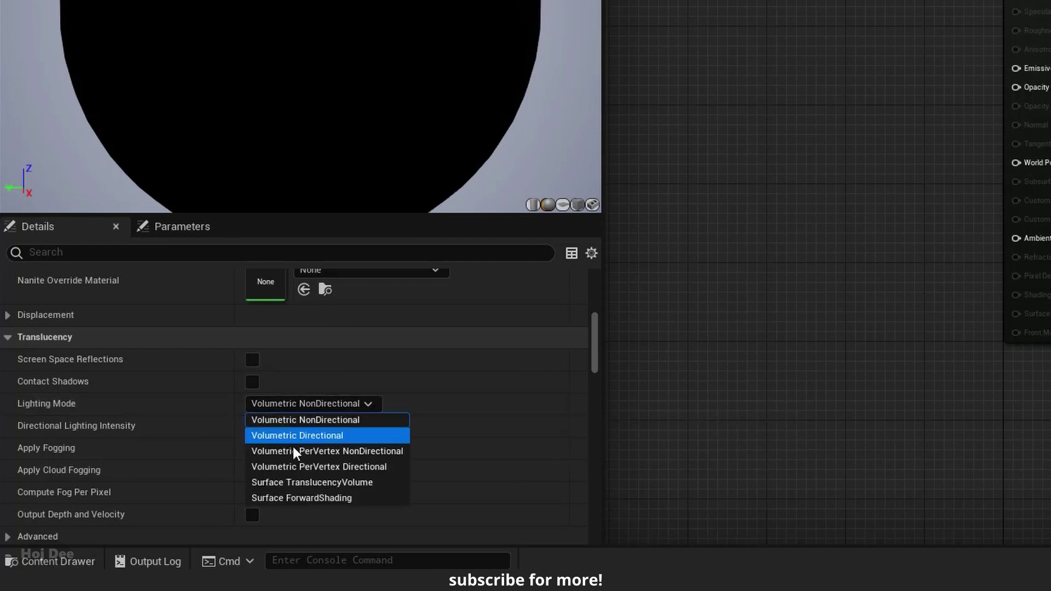
{"action": "left_click", "coordinate": [324, 500]}
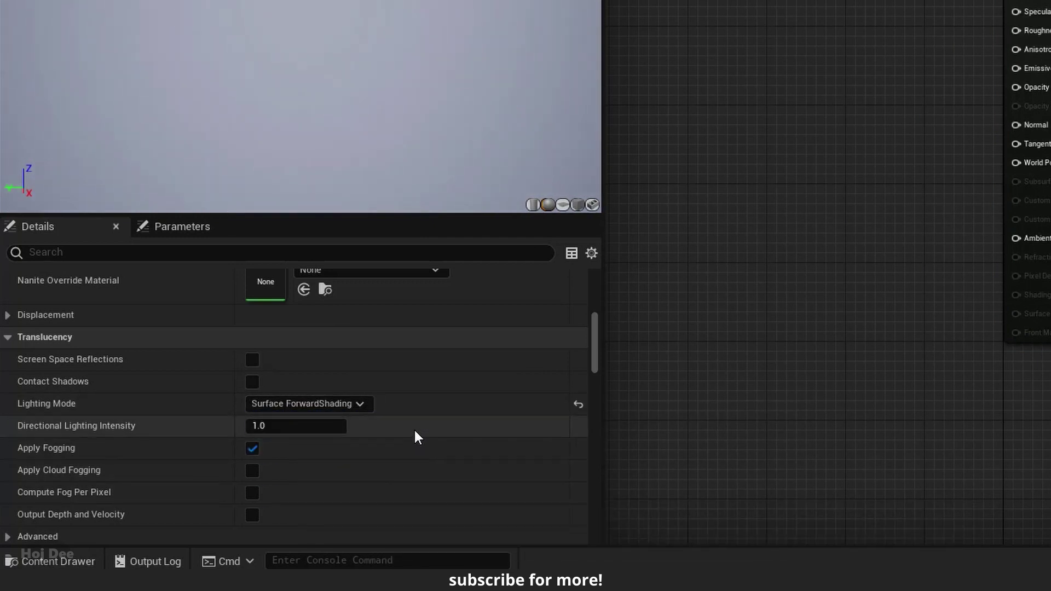
Set the material's Refraction Method to Index Of Refraction
{"action": "scroll", "coordinate": [414, 428], "scroll_direction": "down", "scroll_amount": 5}
{"action": "scroll", "coordinate": [413, 423], "scroll_direction": "down", "scroll_amount": 15}
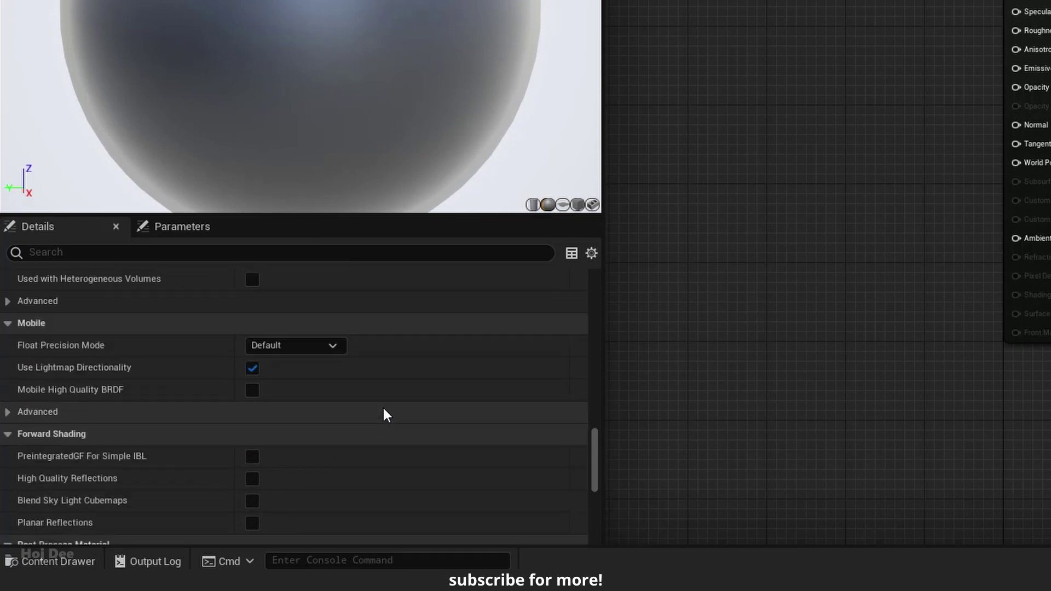
{"action": "scroll", "coordinate": [386, 416], "scroll_direction": "down", "scroll_amount": 3}
{"action": "scroll", "coordinate": [382, 406], "scroll_direction": "down", "scroll_amount": 8}
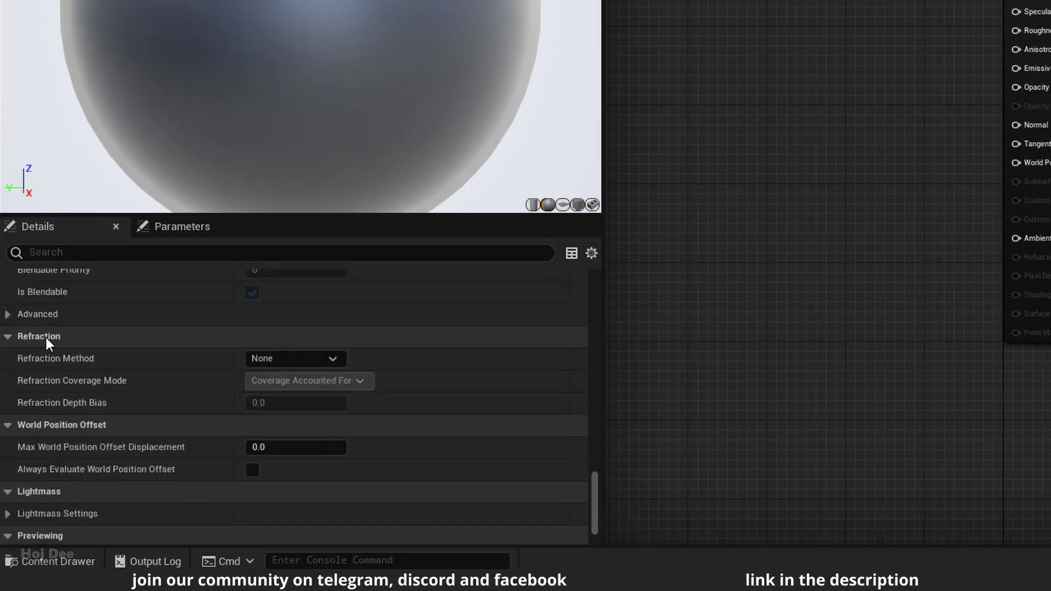
{"action": "left_click", "coordinate": [260, 361]}
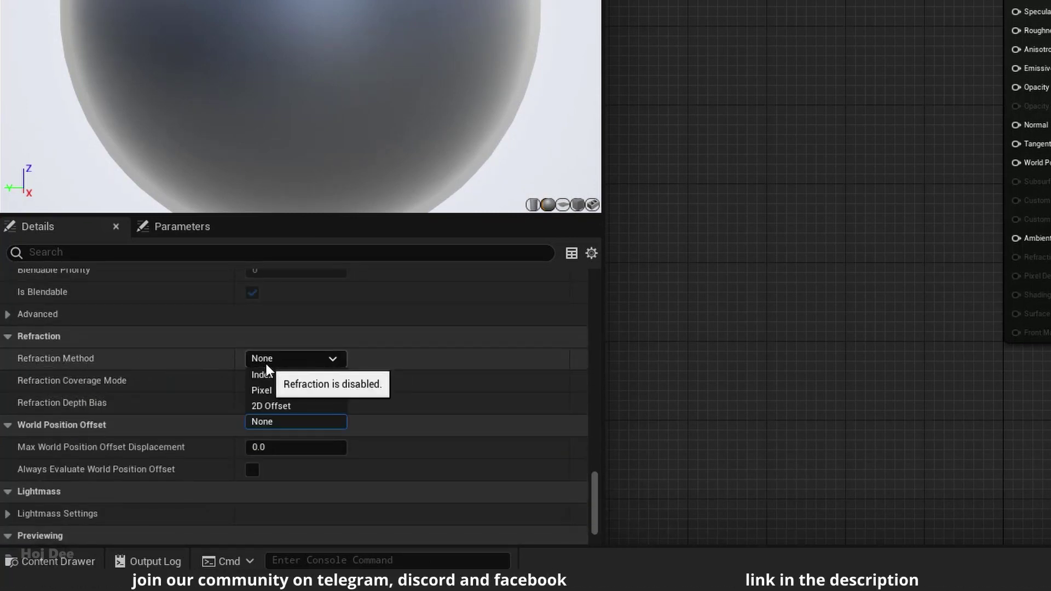
{"action": "left_click", "coordinate": [294, 375]}
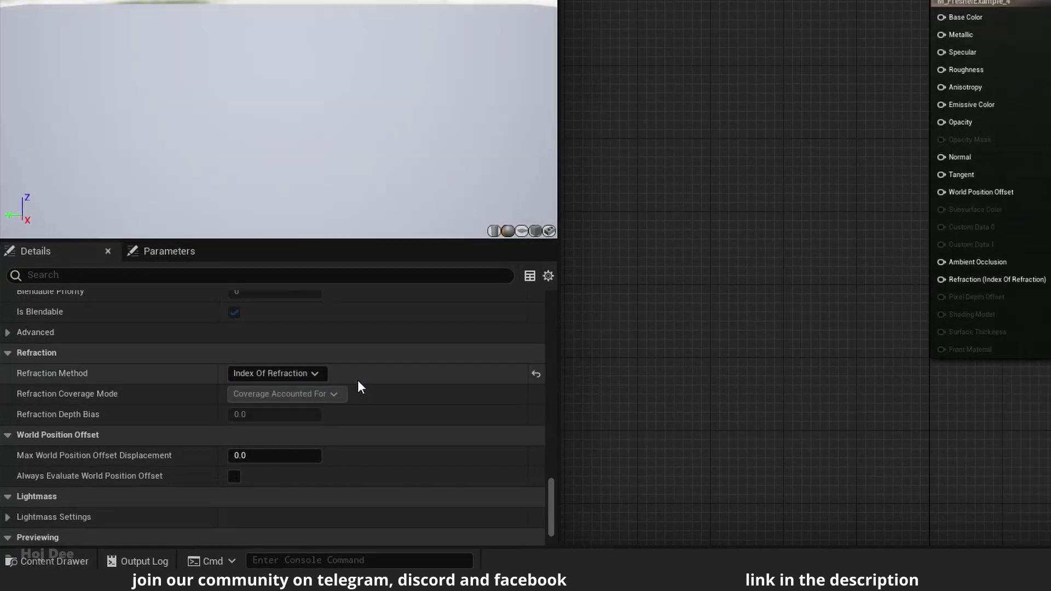
{"action": "scroll", "coordinate": [689, 359], "scroll_direction": "up", "scroll_amount": 2}
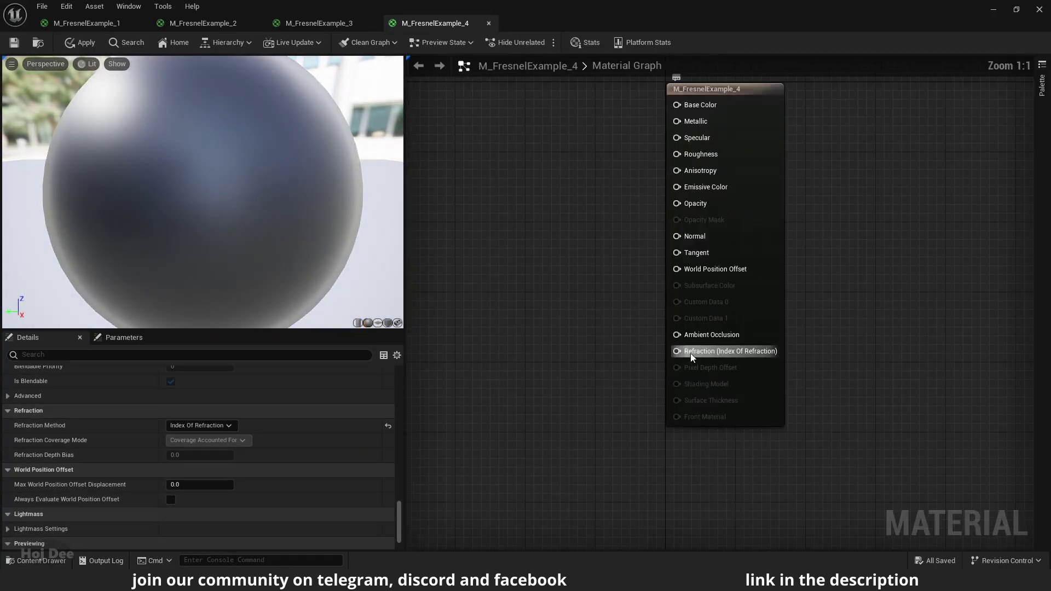
Promote the material's Roughness and Opacity inputs to parameters, and set the Opacity parameter's default value to 0.2
{"action": "right_click_drag", "start_coordinate": [593, 276], "coordinate": [631, 316]}
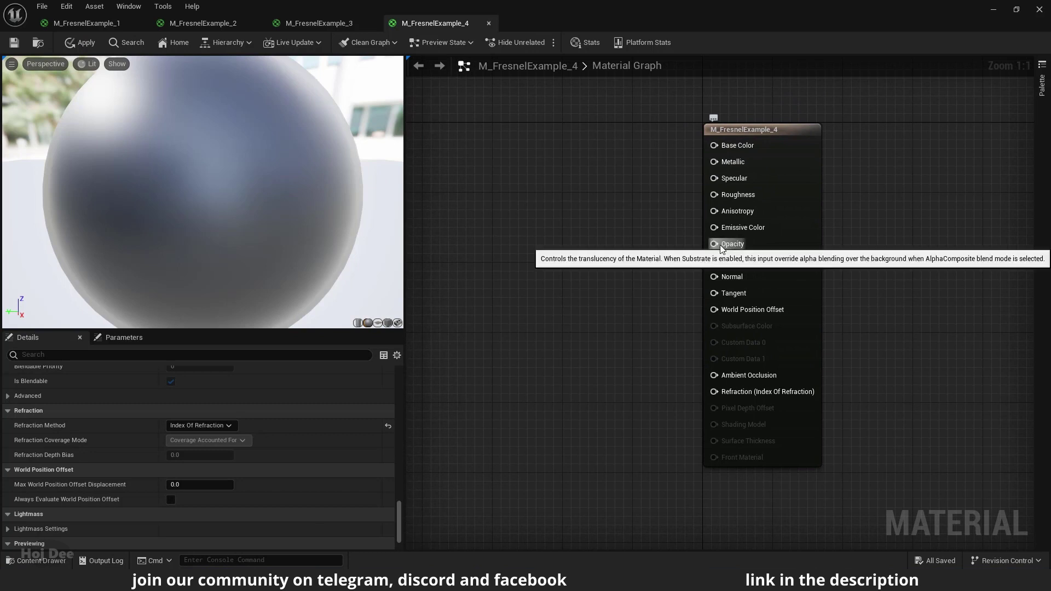
{"action": "right_click", "coordinate": [725, 196]}
{"action": "left_click", "coordinate": [777, 220]}
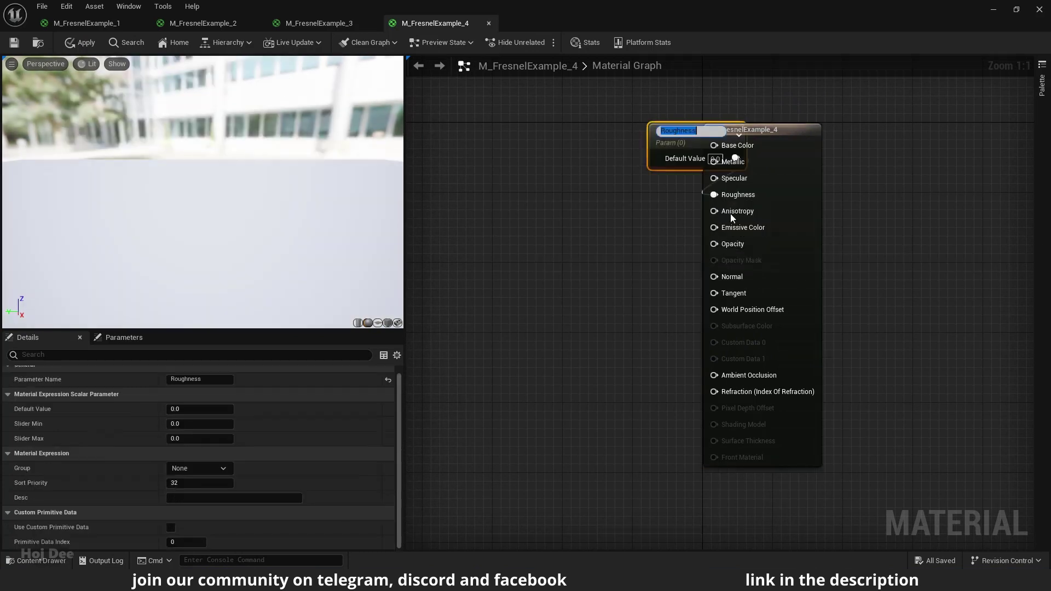
{"action": "right_click", "coordinate": [728, 245]}
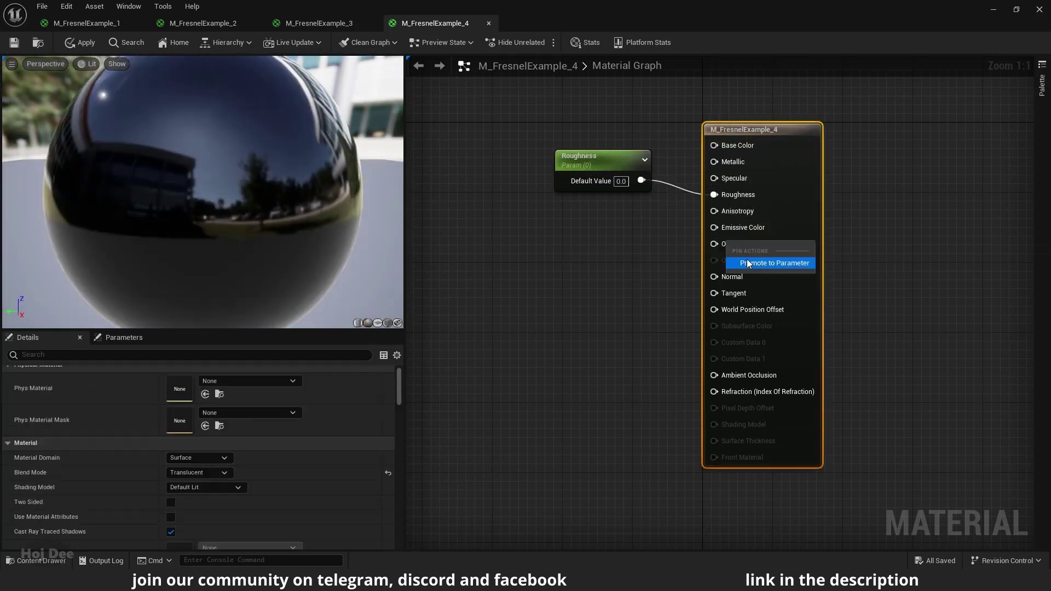
{"action": "left_click", "coordinate": [748, 265]}
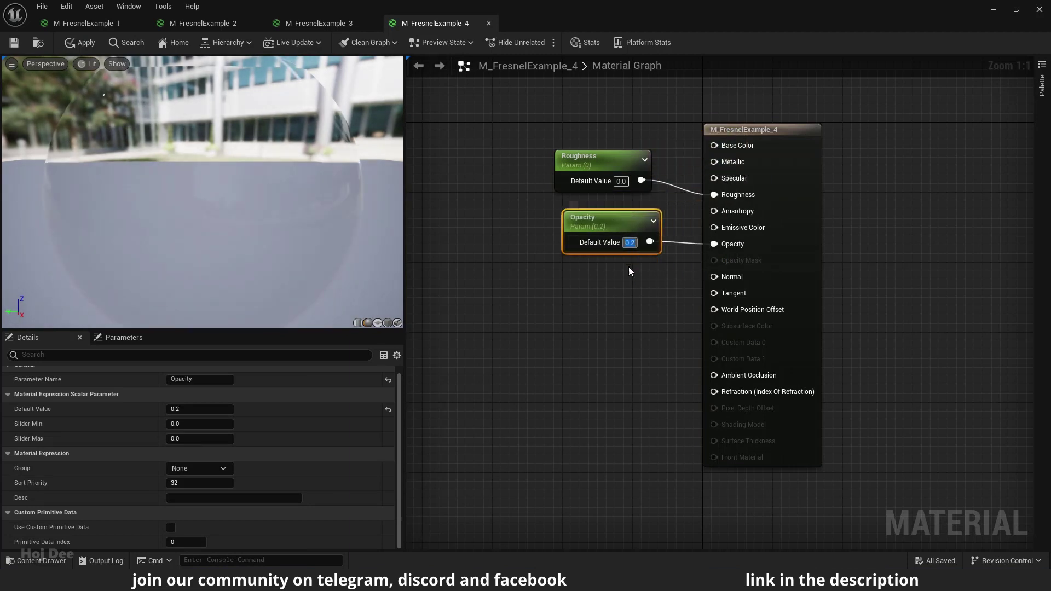
Add a LinearInterpolate node and connect its output to the material's Refraction input
{"action": "right_click", "coordinate": [566, 360]}
{"action": "type", "text": "lerp"}
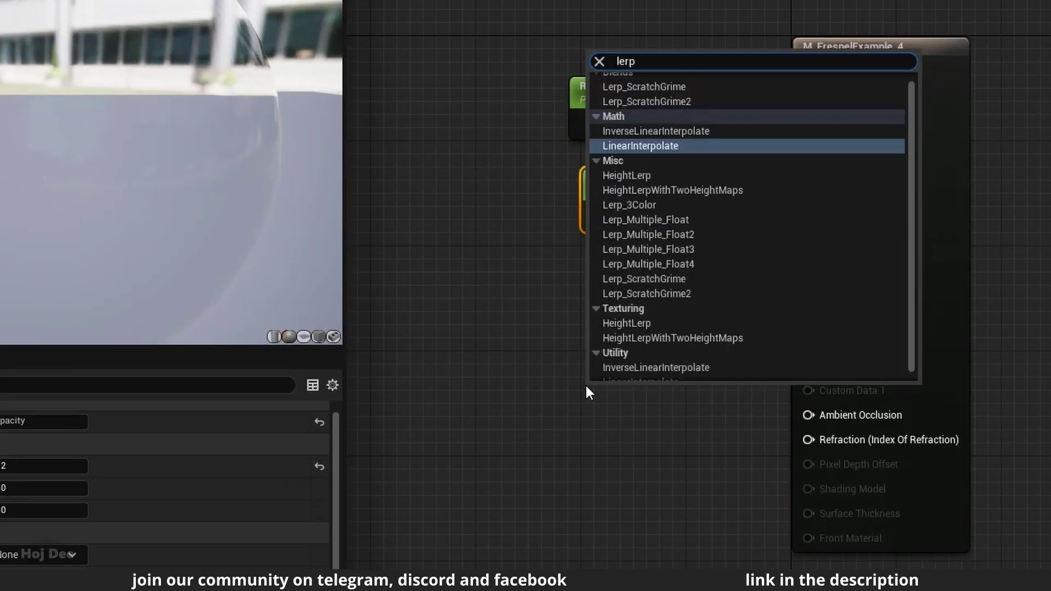
{"action": "left_click", "coordinate": [652, 146]}
{"action": "left_click_drag", "start_coordinate": [626, 400], "coordinate": [810, 439]}
Create two scalar parameters and connect them to the Lerp's A and B inputs
{"action": "key", "text": "s"}
{"action": "left_click", "coordinate": [487, 305]}
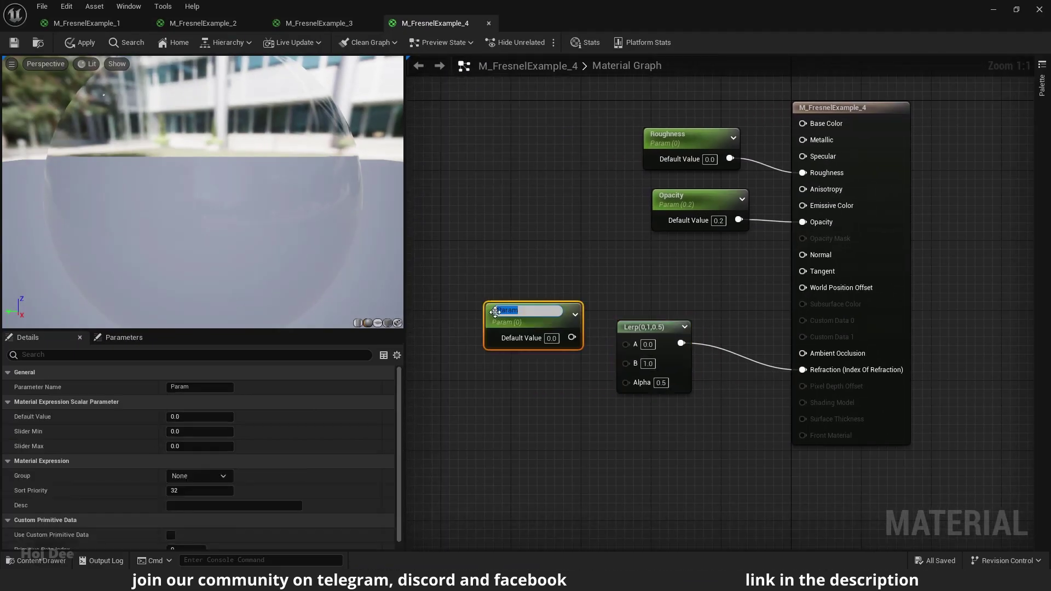
{"action": "left_click_drag", "start_coordinate": [503, 321], "coordinate": [470, 312]}
{"action": "key", "text": "ctrl+d"}
{"action": "left_click_drag", "start_coordinate": [479, 365], "coordinate": [478, 354]}
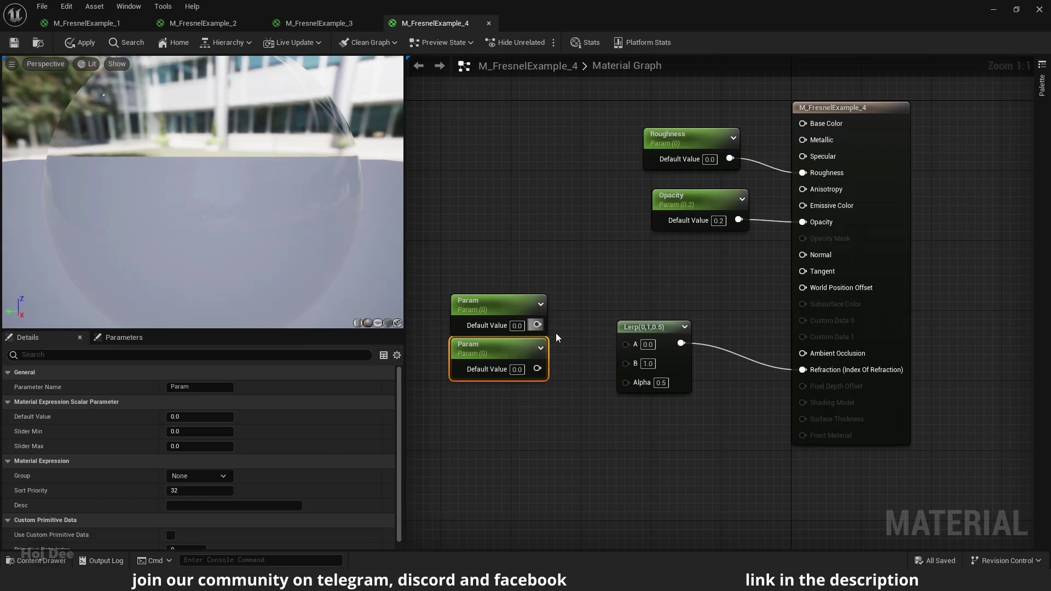
{"action": "left_click_drag", "start_coordinate": [580, 344], "coordinate": [626, 343]}
{"action": "left_click_drag", "start_coordinate": [538, 369], "coordinate": [626, 363]}
Name the parameters Refraction Base and Refraction Fresnel, with default values of 1 and 1.52 respectively
{"action": "left_click", "coordinate": [476, 307]}
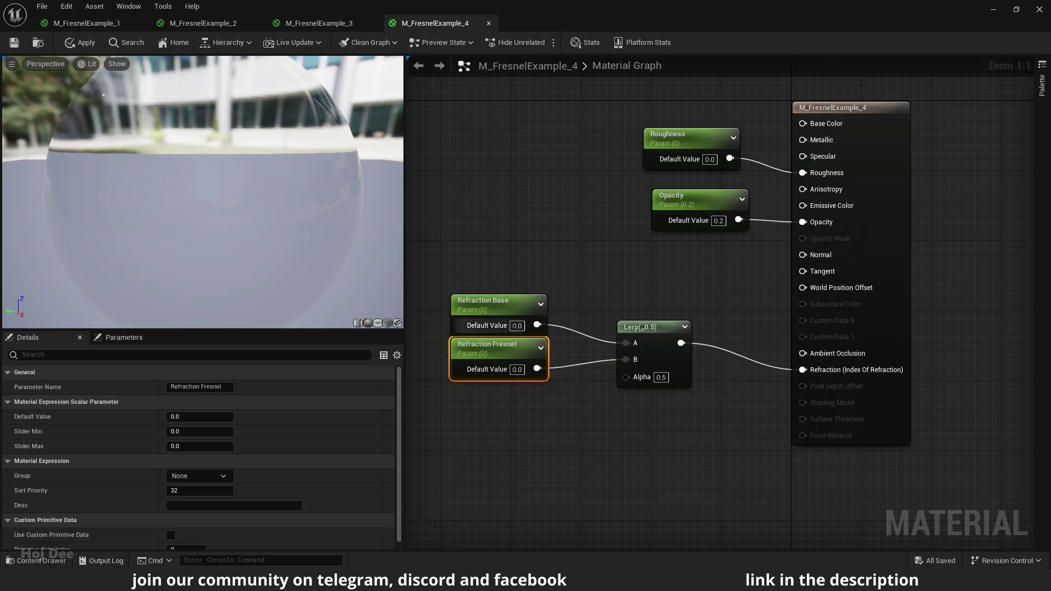
{"action": "type", "text": "1"}
{"action": "key", "text": "Return"}
{"action": "left_click", "coordinate": [517, 372]}
{"action": "type", "text": "1.52"}
{"action": "key", "text": "Return"}
Add a Fresnel node below the refraction parameters and connect it to the Lerp's Alpha
{"action": "right_click", "coordinate": [502, 418]}
{"action": "type", "text": "fres"}
{"action": "left_click", "coordinate": [521, 261]}
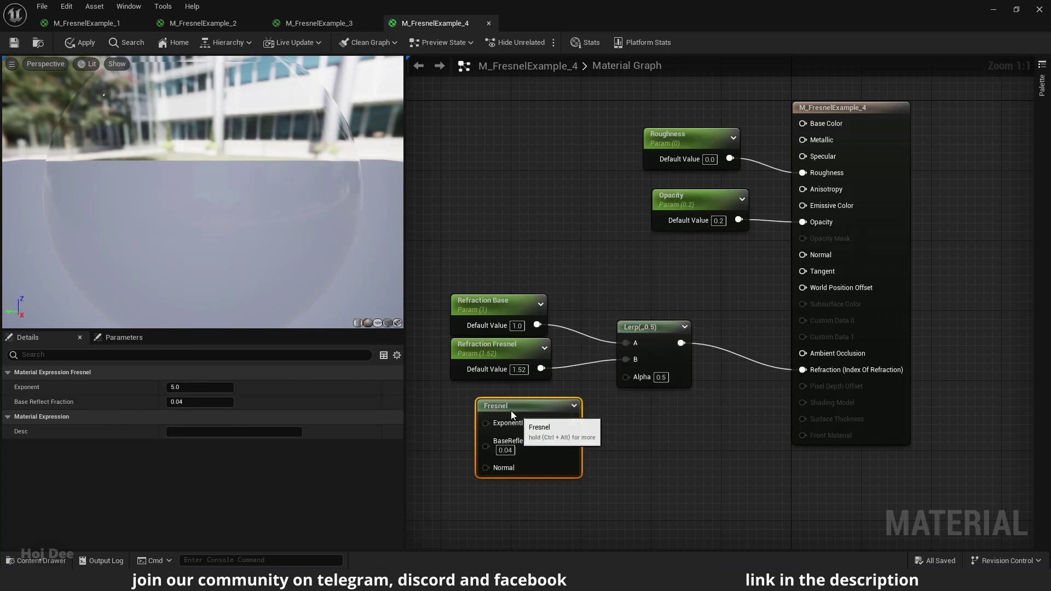
{"action": "left_click_drag", "start_coordinate": [591, 402], "coordinate": [630, 379]}
{"action": "right_click_drag", "start_coordinate": [575, 434], "coordinate": [763, 423]}
{"action": "right_click_drag", "start_coordinate": [610, 320], "coordinate": [571, 290]}
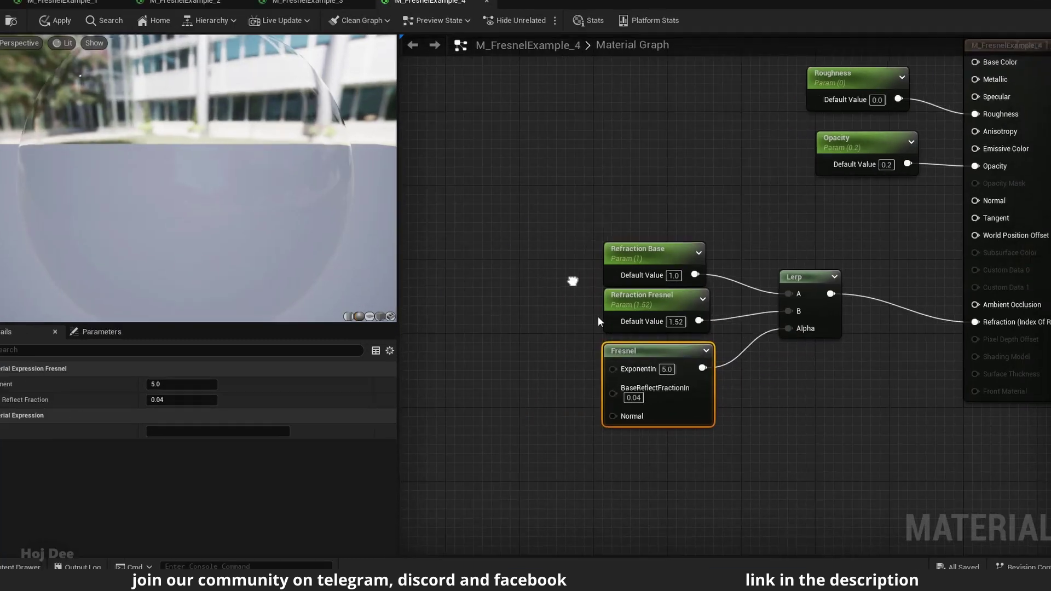
Set the Fresnel node's exponent to 1.5 and its base reflect fraction to 0.01, and apply the material
{"action": "left_click", "coordinate": [667, 369]}
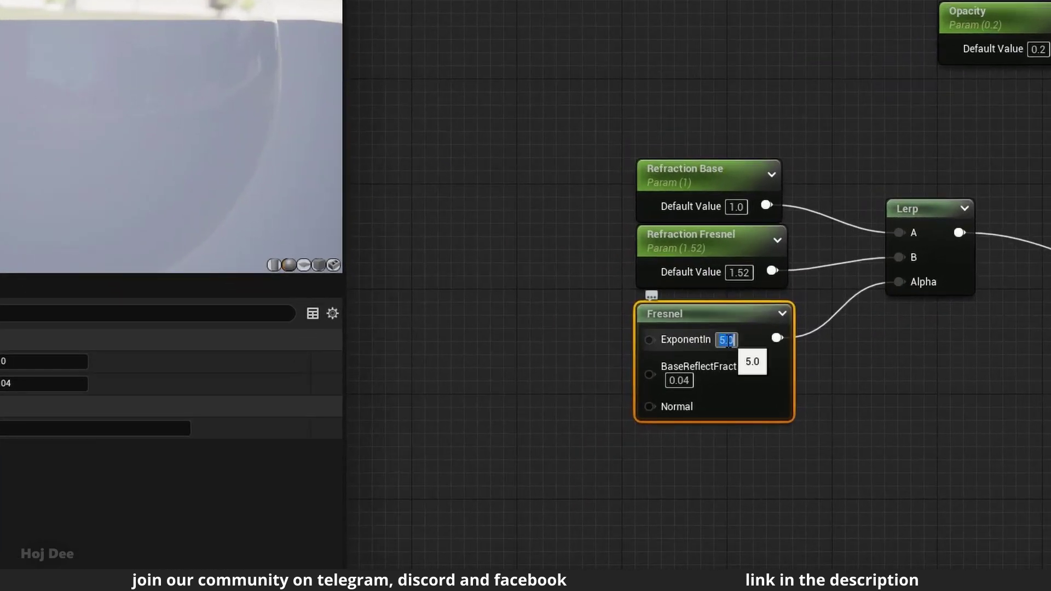
{"action": "type", "text": "1.5"}
{"action": "left_click", "coordinate": [688, 380]}
{"action": "type", "text": "0"}
{"action": "key", "text": "Return"}
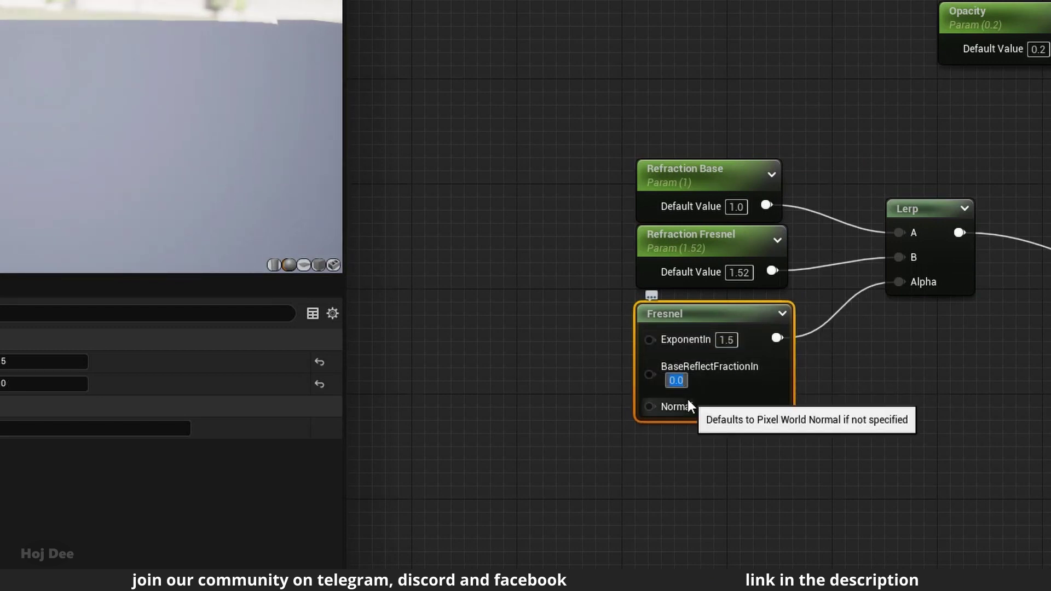
{"action": "key", "text": "BackSpace"}
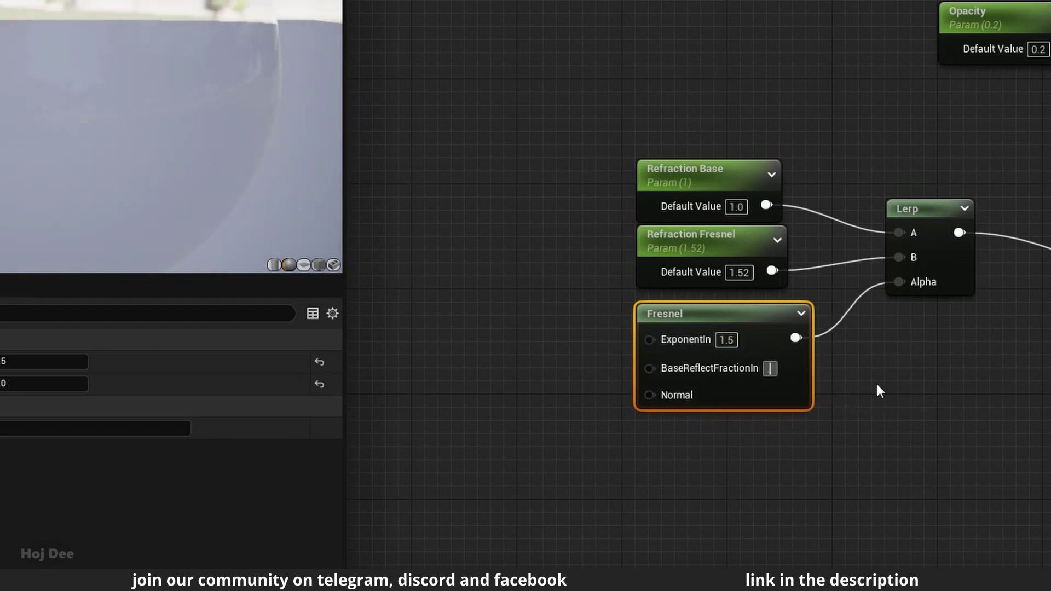
{"action": "key", "text": "ctrl+z"}
{"action": "type", "text": "0.01"}
{"action": "key", "text": "Return"}
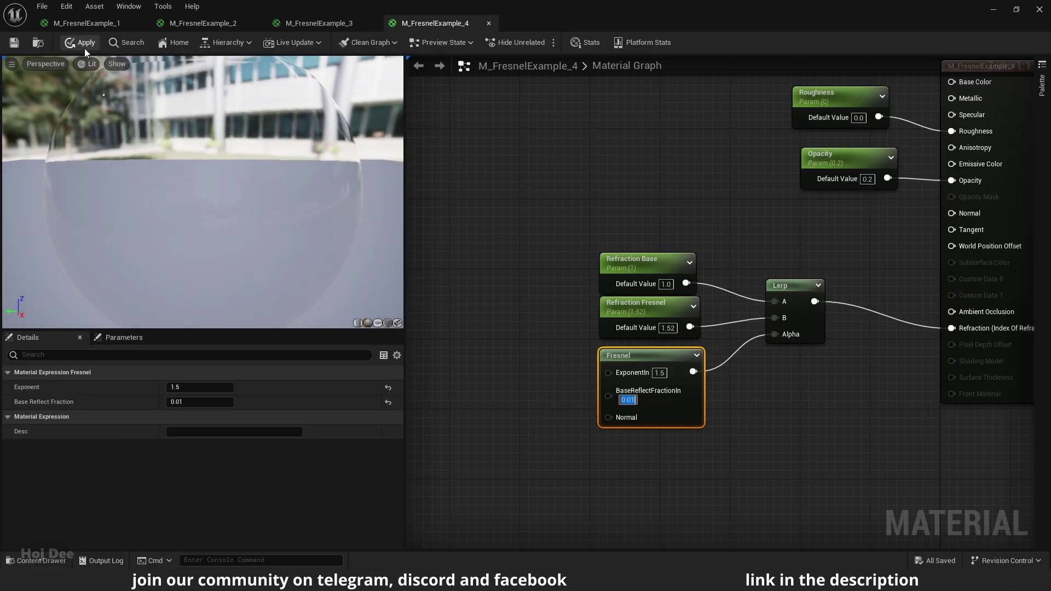
{"action": "left_click", "coordinate": [84, 43]}
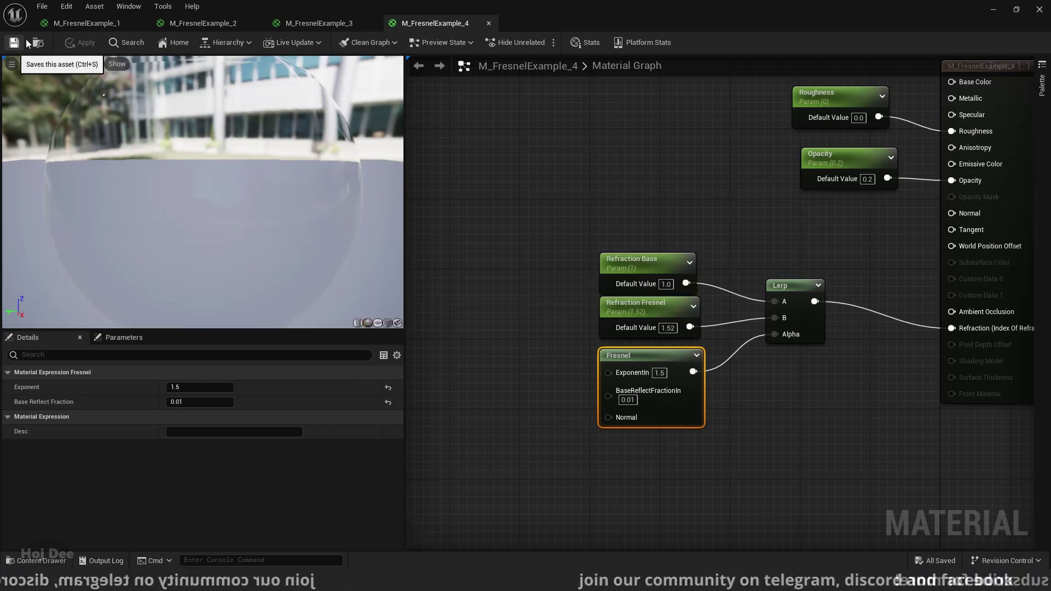
Uncover the level behind the material editor and inspect the refraction on the plane and sphere from several angles
{"action": "left_click_drag", "start_coordinate": [544, 8], "coordinate": [762, 94]}
{"action": "key", "text": "w"}
{"action": "key", "text": "d"}
{"action": "right_click_drag", "start_coordinate": [384, 230], "coordinate": [471, 237]}
{"action": "key", "text": "d"}
{"action": "key", "text": "d"}
{"action": "key", "text": "a"}
{"action": "key", "text": "w"}
{"action": "key", "text": "d"}
{"action": "key", "text": "a"}
{"action": "key", "text": "s"}
{"action": "key", "text": "w"}
{"action": "key", "text": "Escape"}
Duplicate M_FresnelExample_4 as M_FresnelExample_5 and open the copy
{"action": "key", "text": "ctrl+d"}
{"action": "key", "text": "Return"}
{"action": "double_click", "coordinate": [353, 460]}
Add a normal map texture from the StarterContent textures to the M_FresnelExample_5 graph
{"action": "scroll", "coordinate": [724, 302], "scroll_direction": "down", "scroll_amount": 5}
{"action": "right_click_drag", "start_coordinate": [728, 300], "coordinate": [859, 233]}
{"action": "right_click_drag", "start_coordinate": [786, 297], "coordinate": [740, 269]}
{"action": "scroll", "coordinate": [775, 200], "scroll_direction": "up", "scroll_amount": 1}
{"action": "right_click_drag", "start_coordinate": [775, 203], "coordinate": [907, 210]}
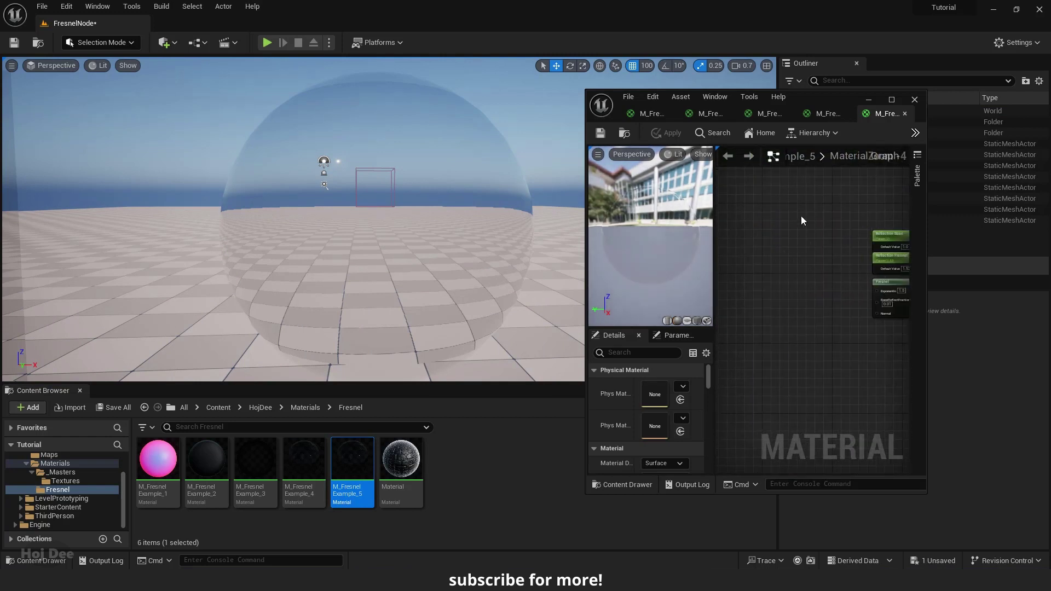
{"action": "key", "text": "ctrl+space"}
{"action": "scroll", "coordinate": [801, 402], "scroll_direction": "up", "scroll_amount": 5}
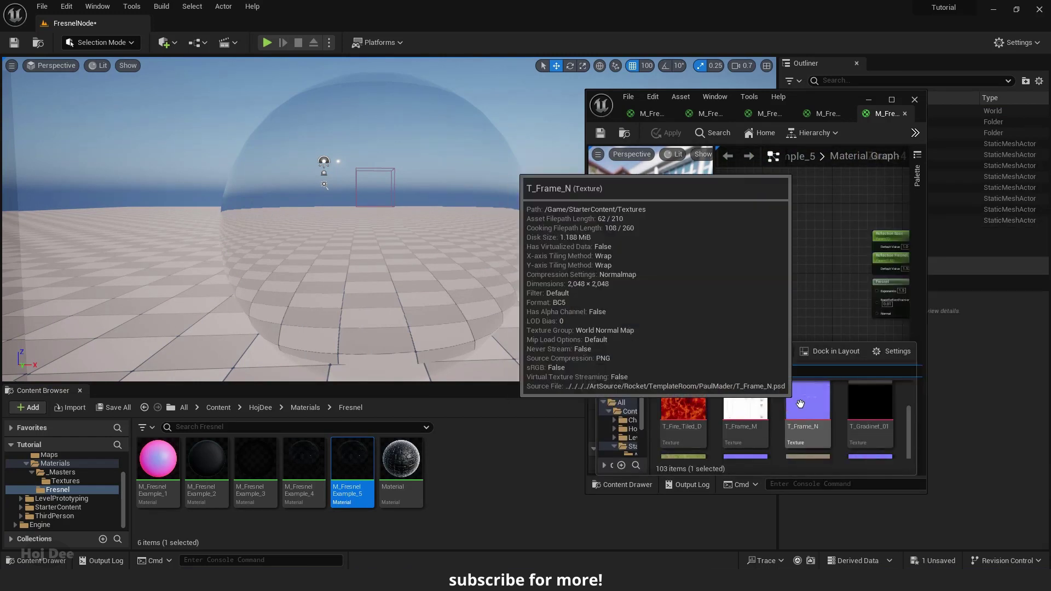
{"action": "left_click_drag", "start_coordinate": [852, 416], "coordinate": [745, 218]}
{"action": "right_click_drag", "start_coordinate": [779, 198], "coordinate": [723, 209]}
{"action": "left_click_drag", "start_coordinate": [728, 230], "coordinate": [769, 196]}
Connect the texture's RGB output to the material's Normal input, and apply and save the material
{"action": "right_click_drag", "start_coordinate": [787, 207], "coordinate": [728, 225]}
{"action": "left_click_drag", "start_coordinate": [728, 226], "coordinate": [855, 254]}
{"action": "right_click_drag", "start_coordinate": [777, 260], "coordinate": [807, 262]}
{"action": "left_click", "coordinate": [660, 133]}
{"action": "left_click", "coordinate": [600, 134]}
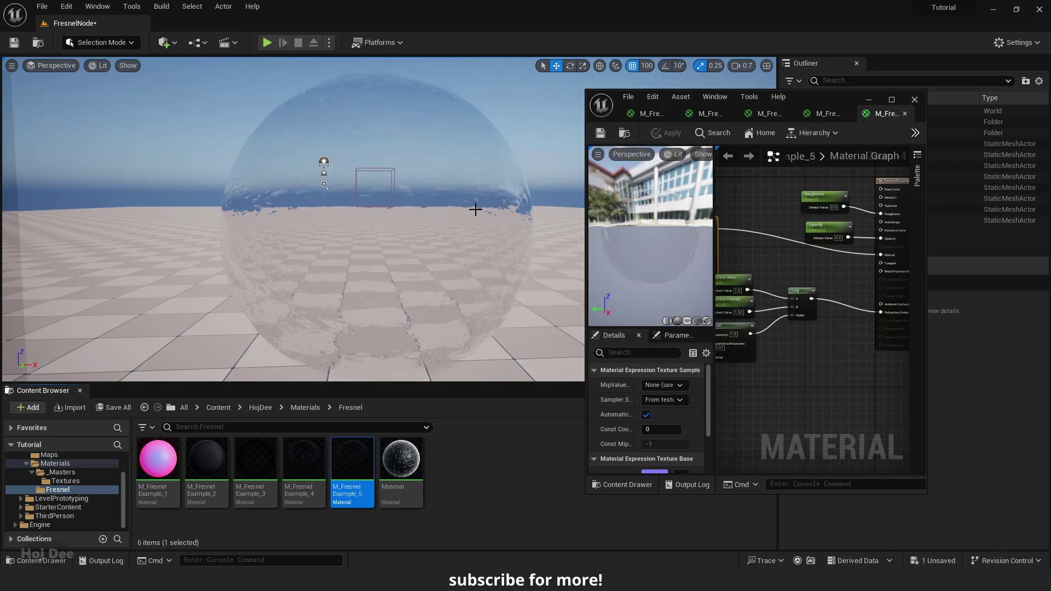
Select the refractive plane and sphere and copy them together to another spot in the level
{"action": "right_click_drag", "start_coordinate": [474, 210], "coordinate": [416, 337]}
{"action": "scroll", "coordinate": [383, 230], "scroll_direction": "down", "scroll_amount": 5}
{"action": "scroll", "coordinate": [410, 307], "scroll_direction": "up", "scroll_amount": 2}
{"action": "left_click_drag", "start_coordinate": [359, 312], "coordinate": [359, 311]}
{"action": "right_click_drag", "start_coordinate": [359, 311], "coordinate": [635, 277]}
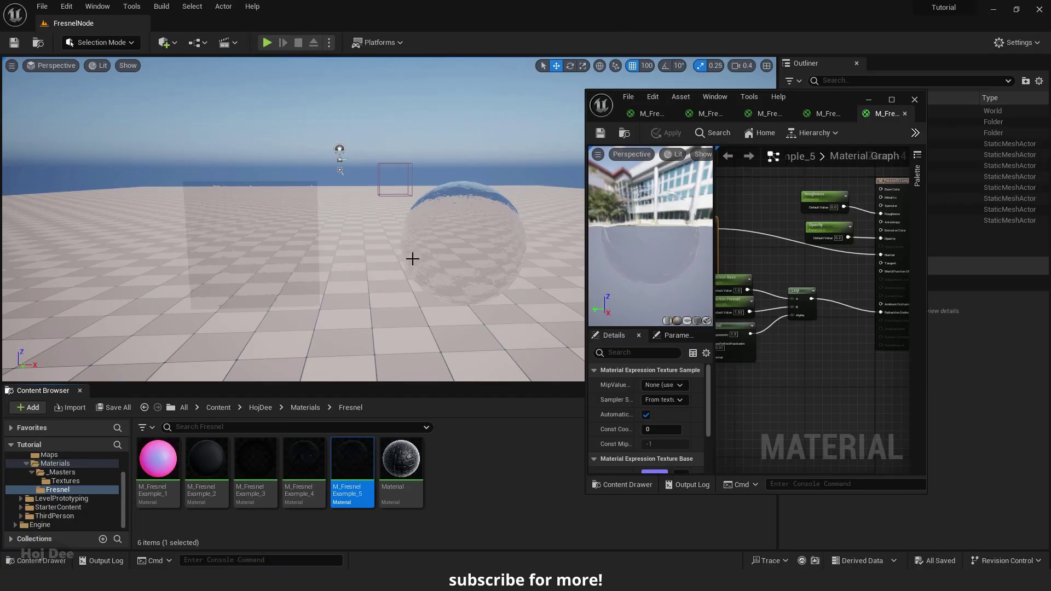
{"action": "left_click", "coordinate": [412, 259]}
{"action": "left_click", "coordinate": [310, 263], "text": "shift"}
{"action": "scroll", "coordinate": [296, 285], "scroll_direction": "up", "scroll_amount": 2}
{"action": "right_click_drag", "start_coordinate": [310, 263], "coordinate": [282, 301]}
{"action": "left_click_drag", "start_coordinate": [530, 228], "coordinate": [220, 235], "text": "alt"}
{"action": "key", "text": "w"}
{"action": "mouse_move", "coordinate": [329, 275]}
{"action": "right_mouse_down"}
{"action": "mouse_move", "coordinate": [306, 290]}
{"action": "mouse_move", "coordinate": [328, 275]}
{"action": "right_mouse_up"}
Create a new material named M_FresnelExample_6 in the Fresnel folder and open it in a maximized editor
{"action": "right_click", "coordinate": [453, 472]}
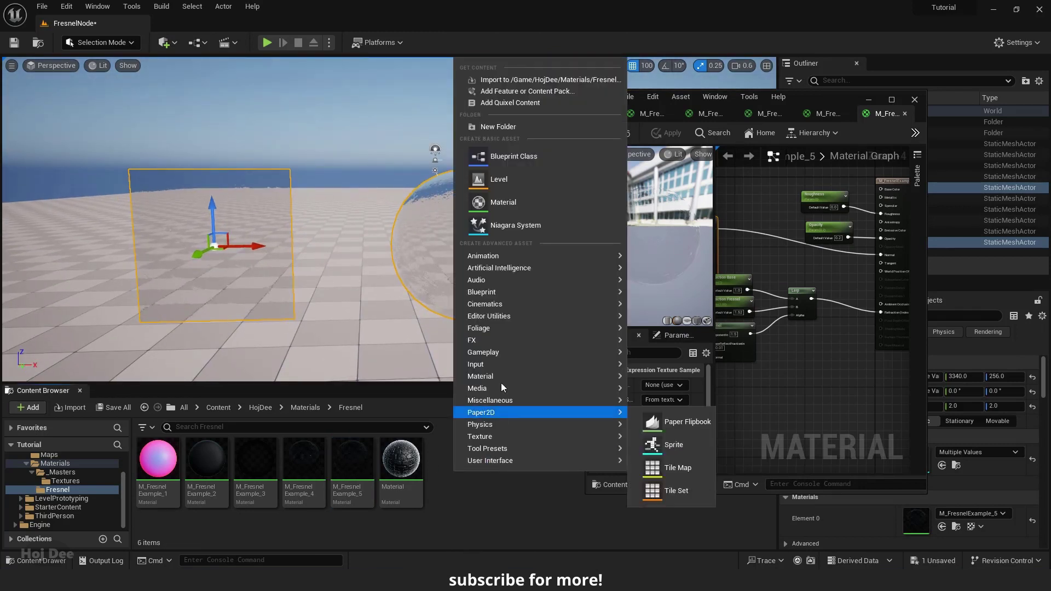
{"action": "left_click", "coordinate": [502, 208]}
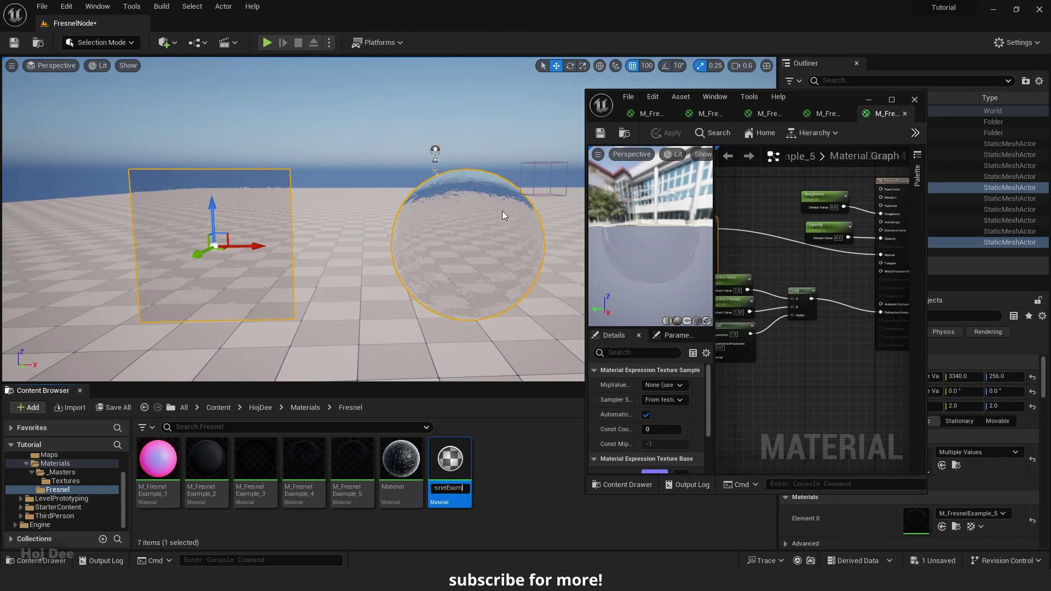
{"action": "type", "text": "M_FresnelExample_6"}
{"action": "key", "text": "Return"}
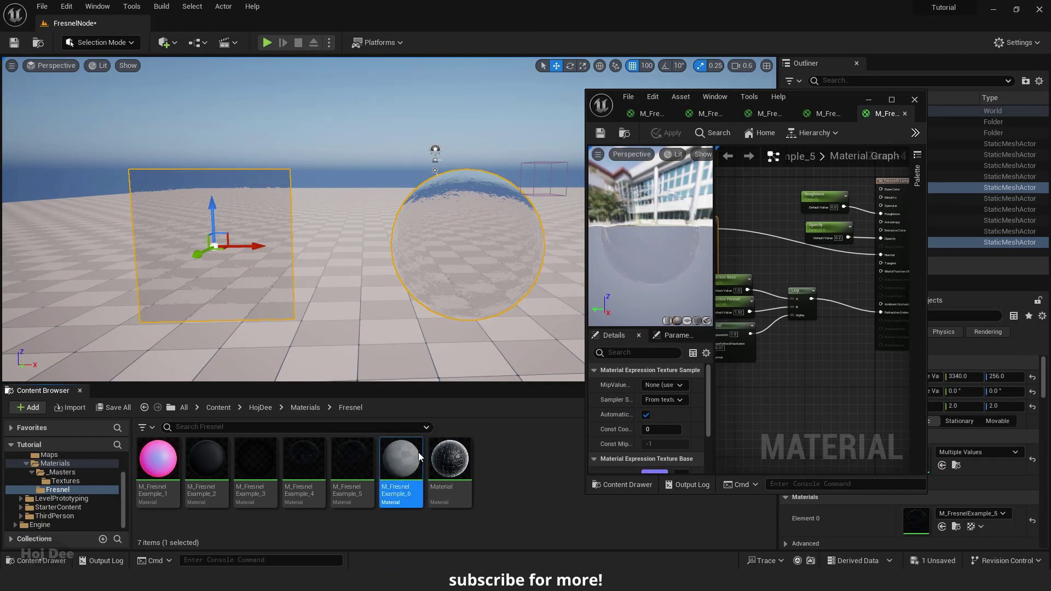
{"action": "double_click", "coordinate": [406, 459]}
{"action": "left_click", "coordinate": [892, 99]}
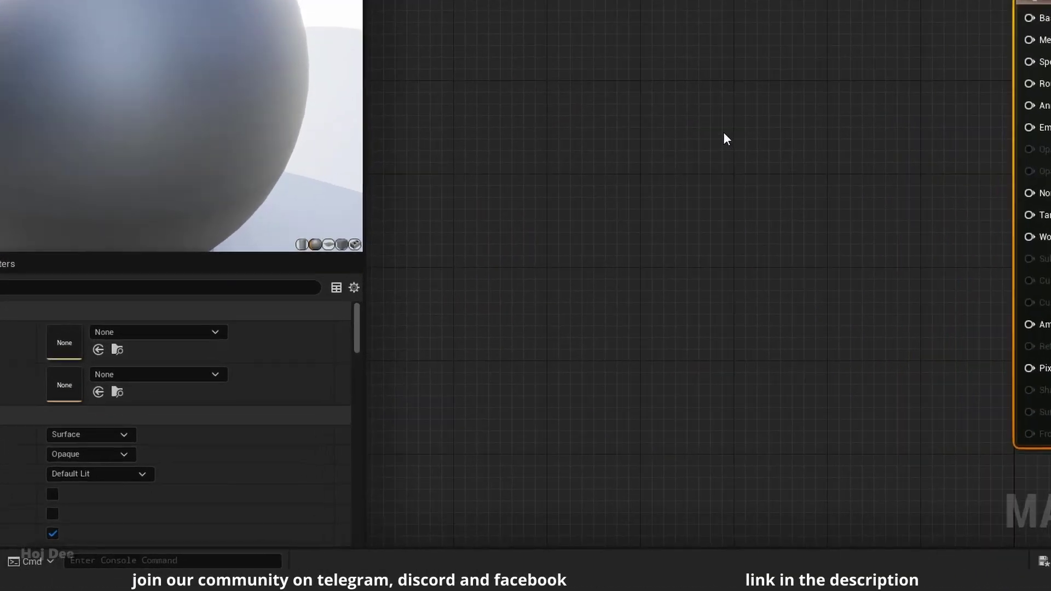
Add the textures T_Brick_Clay_New_D and T_Brick_Clay_New_N to the material graph, one above the other
{"action": "scroll", "coordinate": [538, 405], "scroll_direction": "up", "scroll_amount": 5}
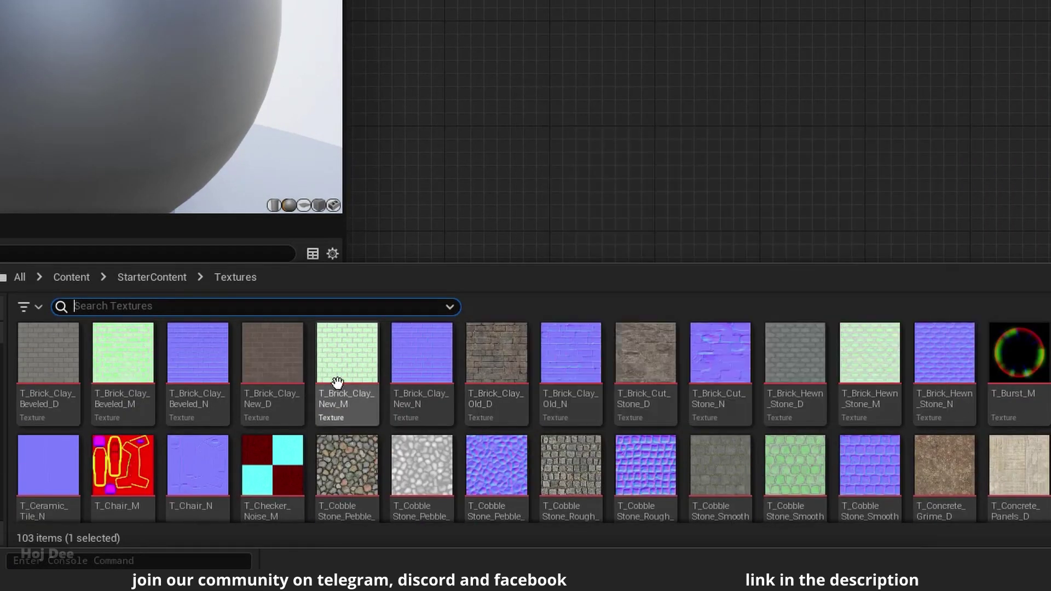
{"action": "left_click", "coordinate": [273, 358]}
{"action": "left_click", "coordinate": [422, 359], "text": "ctrl"}
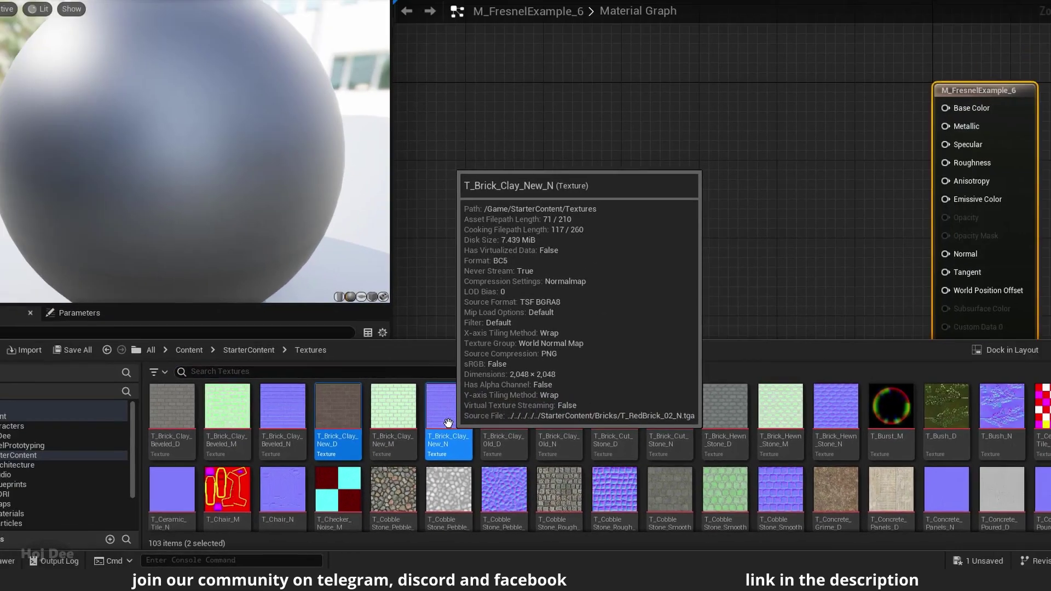
{"action": "left_click_drag", "start_coordinate": [448, 422], "coordinate": [695, 43]}
{"action": "left_click_drag", "start_coordinate": [723, 160], "coordinate": [717, 133]}
{"action": "left_click_drag", "start_coordinate": [709, 206], "coordinate": [707, 307]}
{"action": "right_click_drag", "start_coordinate": [806, 235], "coordinate": [724, 310]}
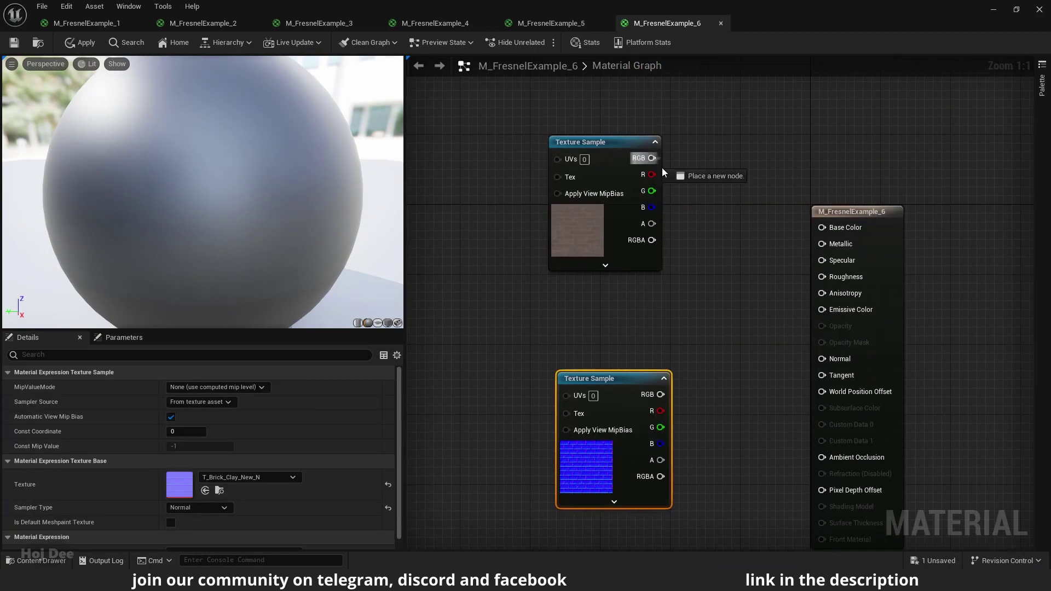
Connect the brick texture's RGB to Base Color and alpha to Roughness, and the normal map's RGB to Normal
{"action": "left_click_drag", "start_coordinate": [821, 229], "coordinate": [822, 228]}
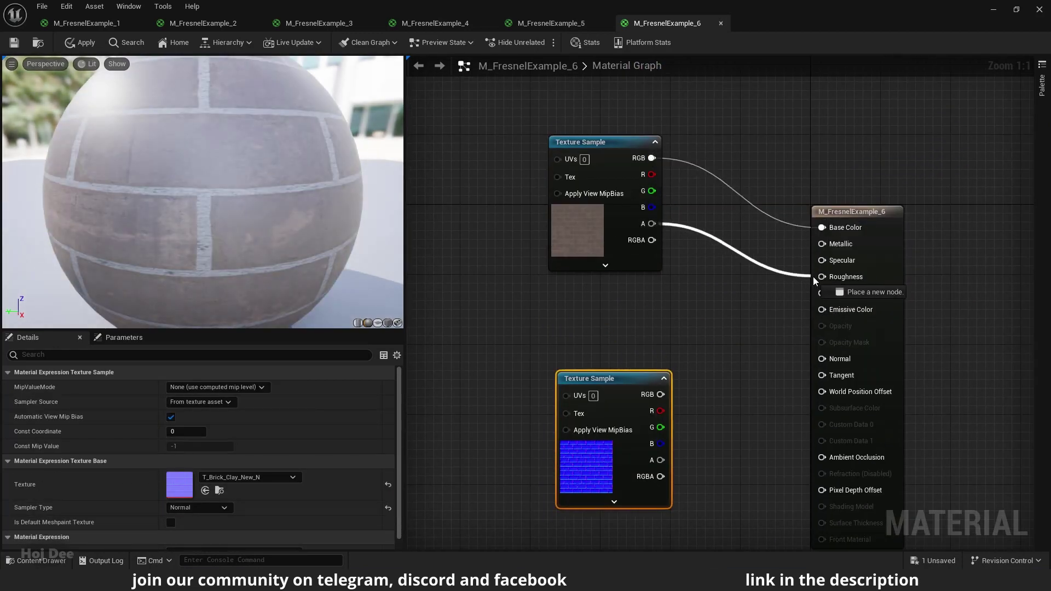
{"action": "left_click_drag", "start_coordinate": [816, 277], "coordinate": [821, 276]}
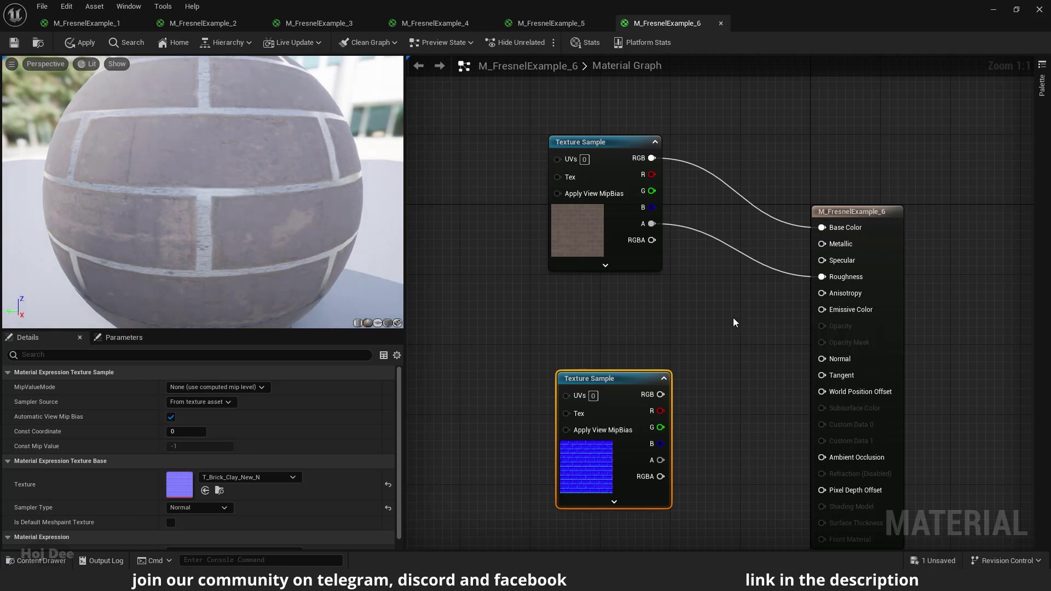
{"action": "left_click_drag", "start_coordinate": [815, 360], "coordinate": [821, 359]}
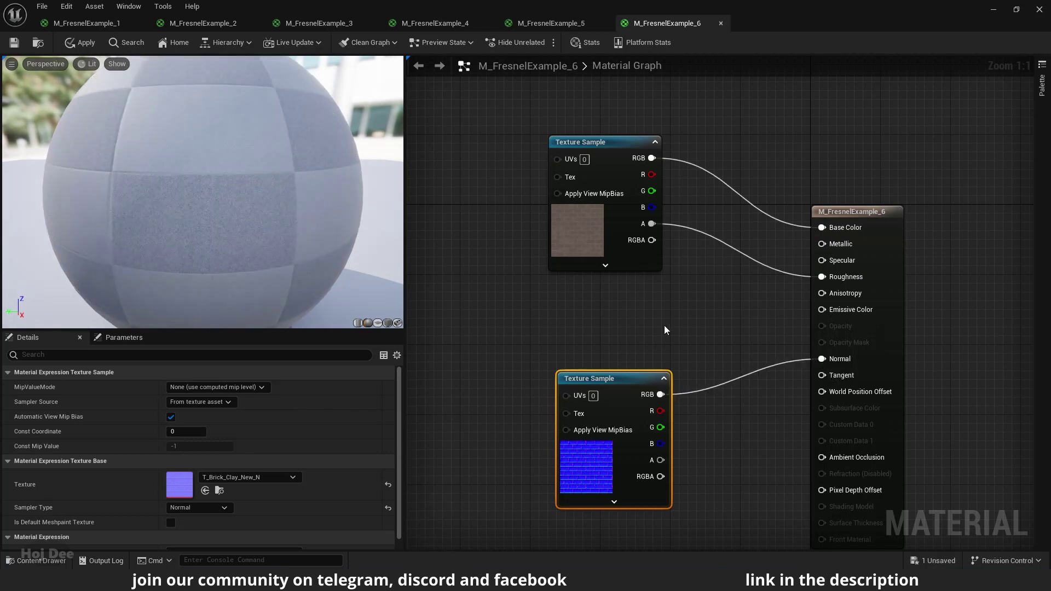
{"action": "right_click_drag", "start_coordinate": [665, 325], "coordinate": [780, 289]}
{"action": "left_click_drag", "start_coordinate": [742, 344], "coordinate": [742, 379]}
{"action": "left_click_drag", "start_coordinate": [739, 110], "coordinate": [739, 92]}
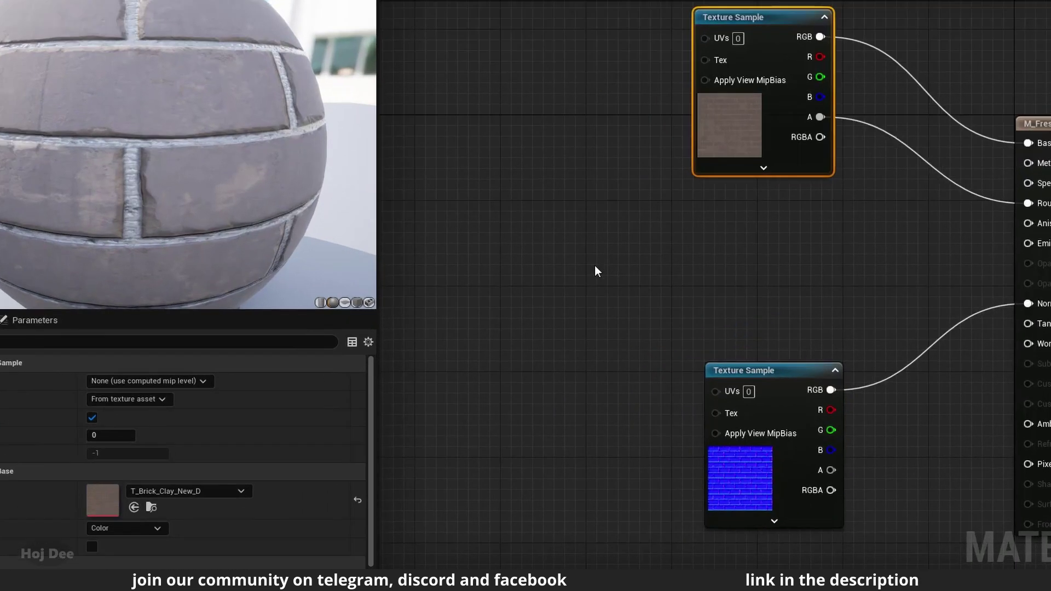
Add a Fresnel node to the graph beside the two brick texture samples
{"action": "right_click", "coordinate": [597, 271]}
{"action": "type", "text": "fre"}
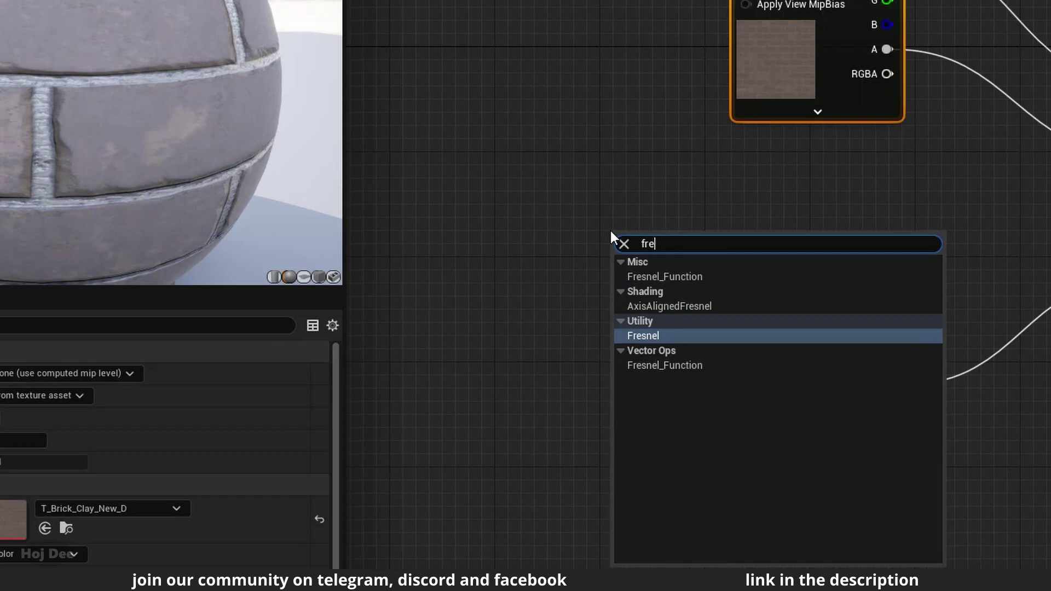
{"action": "key", "text": "Return"}
{"action": "left_click_drag", "start_coordinate": [662, 274], "coordinate": [580, 296]}
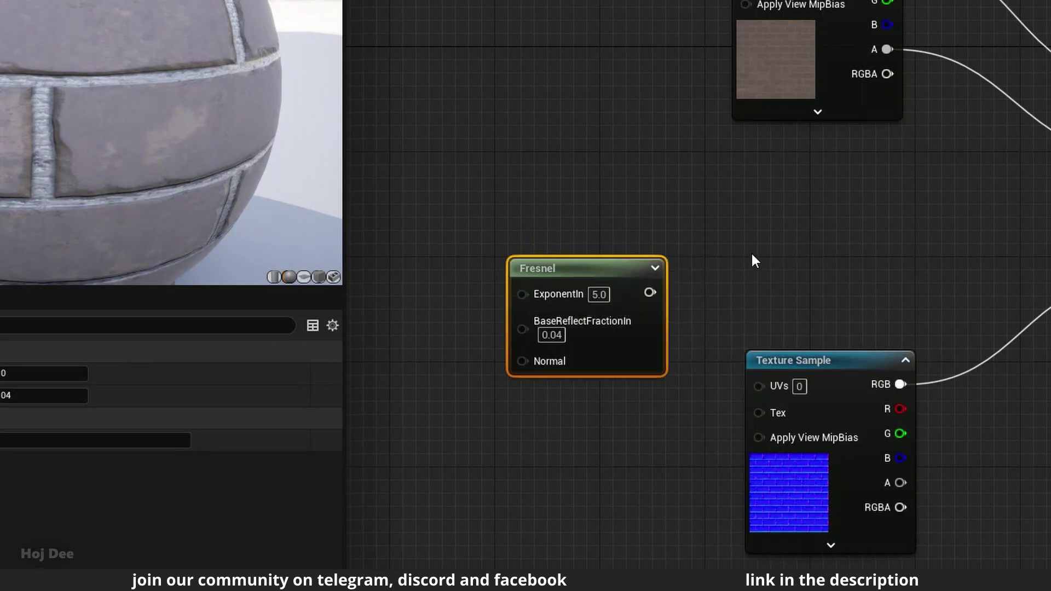
Add a Multiply node between the texture samples and a Constant3Vector node above the Fresnel node
{"action": "right_click", "coordinate": [740, 234]}
{"action": "type", "text": "multipl"}
{"action": "left_click", "coordinate": [775, 324]}
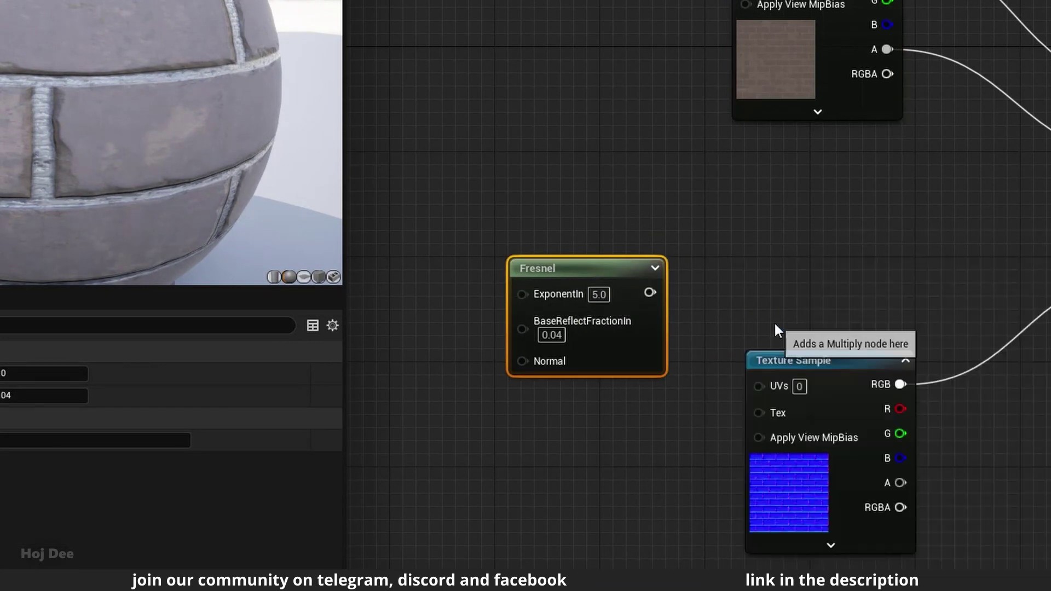
{"action": "right_click", "coordinate": [514, 139]}
{"action": "type", "text": "constant 3"}
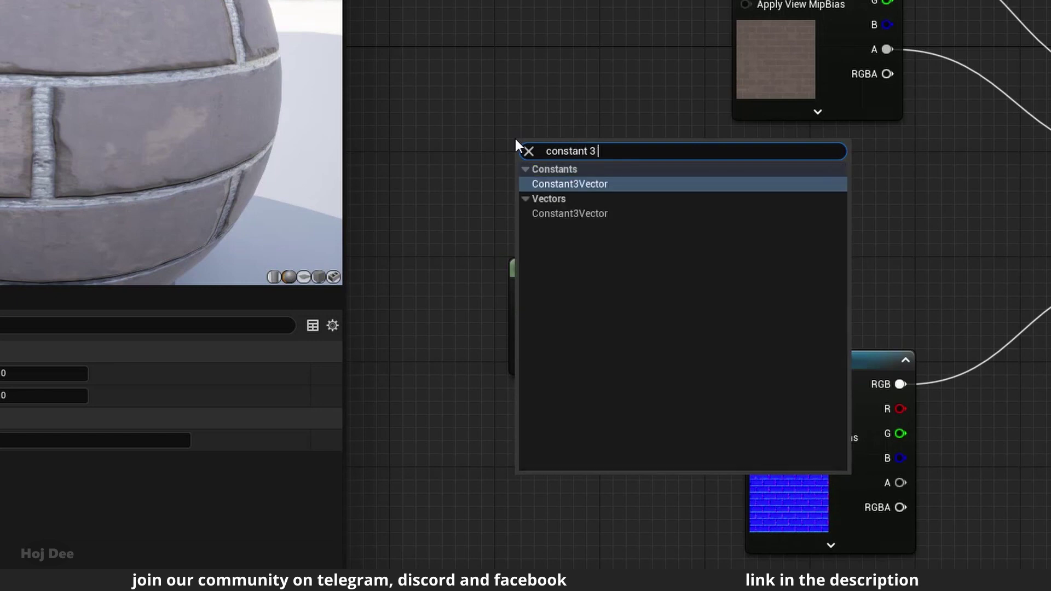
{"action": "left_click", "coordinate": [544, 187]}
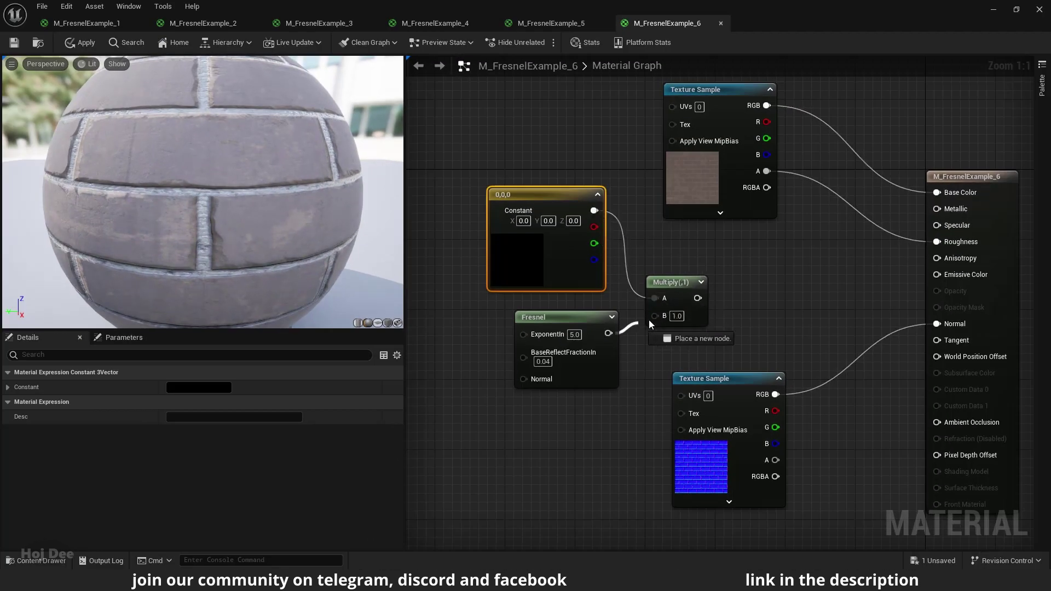
Feed Fresnel into the Multiply's B and the product into Emissive Color, and convert the color constant to a parameter named Fresnel Color
{"action": "left_click_drag", "start_coordinate": [650, 323], "coordinate": [721, 299]}
{"action": "left_click_drag", "start_coordinate": [898, 283], "coordinate": [937, 274]}
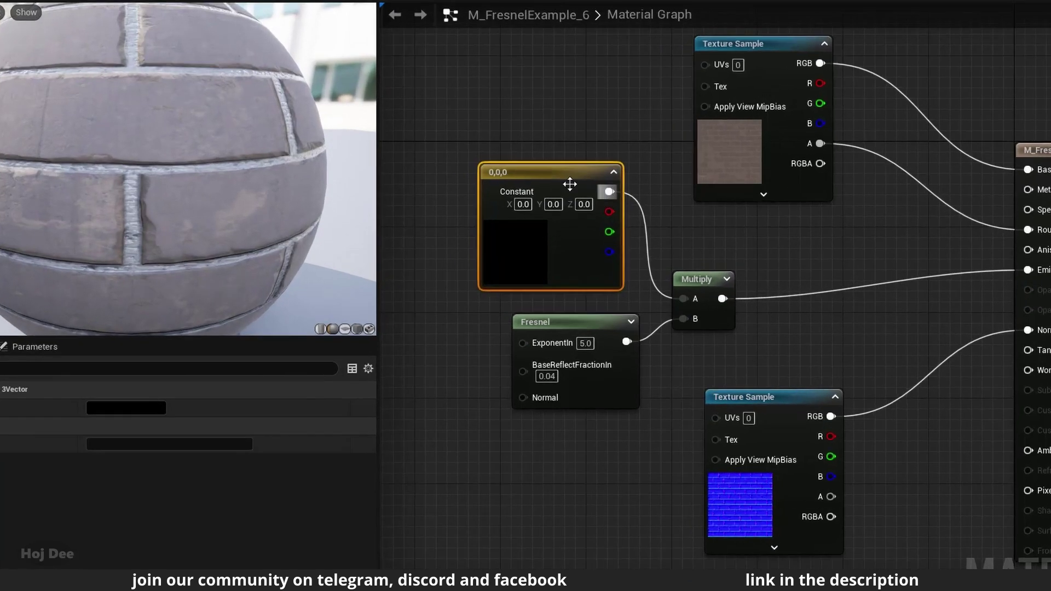
{"action": "right_click", "coordinate": [570, 209]}
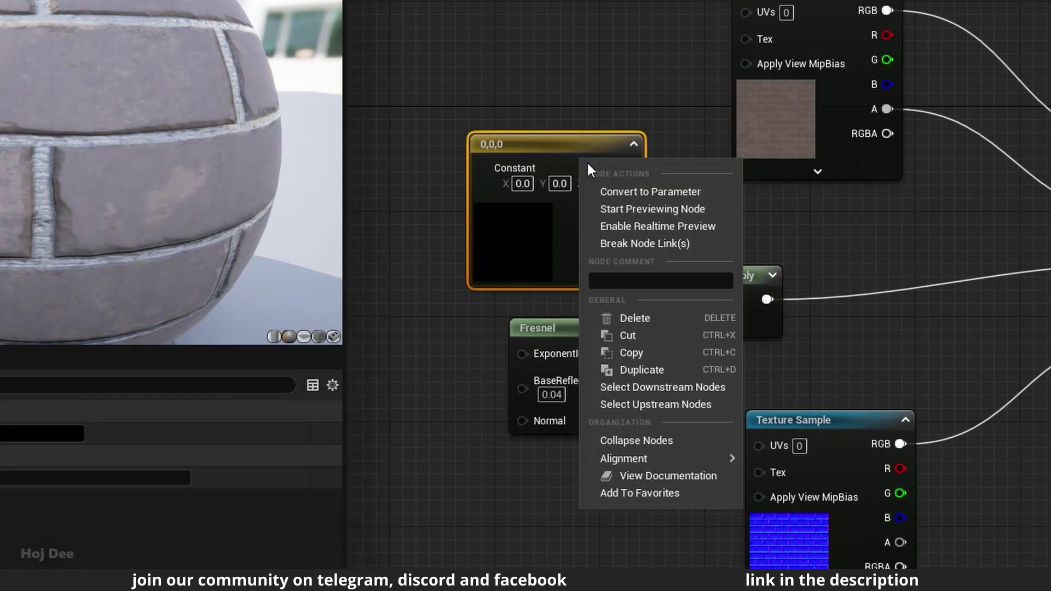
{"action": "left_click", "coordinate": [592, 225]}
{"action": "type", "text": "Fresnel Color"}
{"action": "key", "text": "Return"}
Promote the Fresnel node's ExponentIn to a parameter named Fresnel Fall off, placed beside the node
{"action": "right_click_drag", "start_coordinate": [424, 344], "coordinate": [569, 287]}
{"action": "right_click", "coordinate": [712, 301]}
{"action": "left_click", "coordinate": [731, 406]}
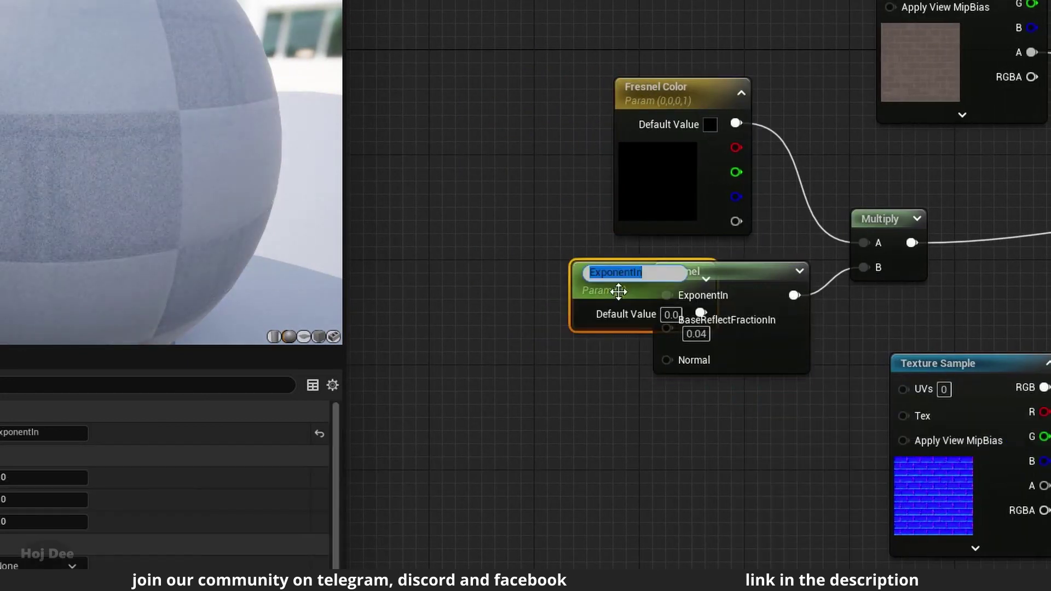
{"action": "left_click_drag", "start_coordinate": [626, 267], "coordinate": [523, 274]}
{"action": "key", "text": "F2"}
{"action": "type", "text": "Fresnel Fall off"}
{"action": "key", "text": "Return"}
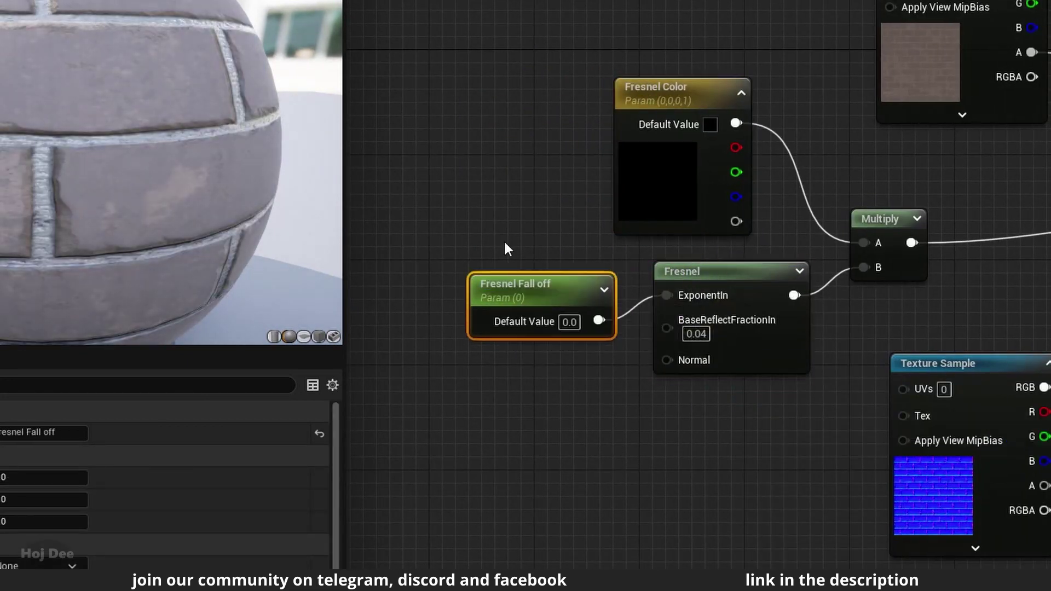
Set the Fresnel Fall off parameter's default value to 2 and move the node up and away from the Fresnel node
{"action": "left_click", "coordinate": [574, 322]}
{"action": "type", "text": "5"}
{"action": "key", "text": "Return"}
{"action": "left_click_drag", "start_coordinate": [541, 296], "coordinate": [515, 259]}
{"action": "type", "text": "2"}
{"action": "key", "text": "Return"}
Promote BaseReflectFractionIn to a parameter below Fresnel Fall off, with a default value of 0.02
{"action": "right_click", "coordinate": [702, 323]}
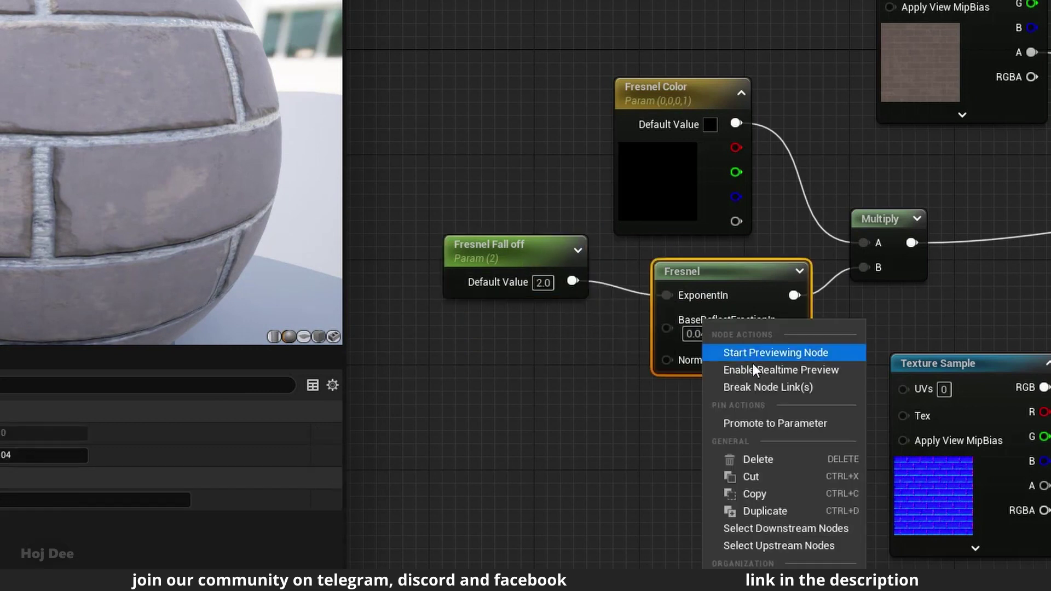
{"action": "left_click", "coordinate": [754, 423]}
{"action": "left_click_drag", "start_coordinate": [671, 310], "coordinate": [542, 350]}
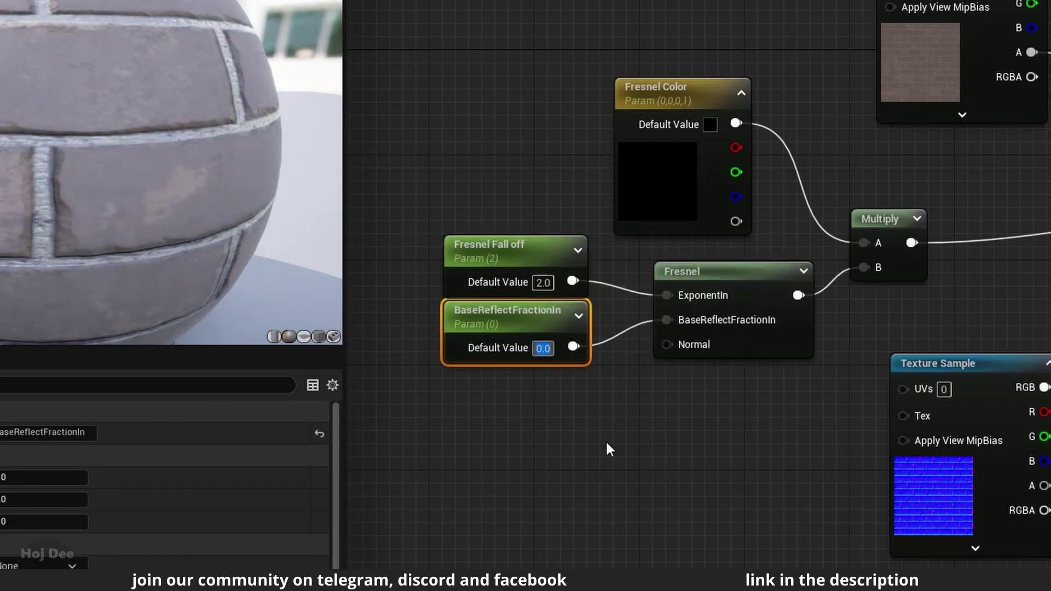
{"action": "type", "text": "0.02"}
{"action": "key", "text": "Return"}
Add the T_Tech_Hex_Tile_N texture from the StarterContent textures to the graph, below the Fresnel parameters
{"action": "key", "text": "ctrl+space"}
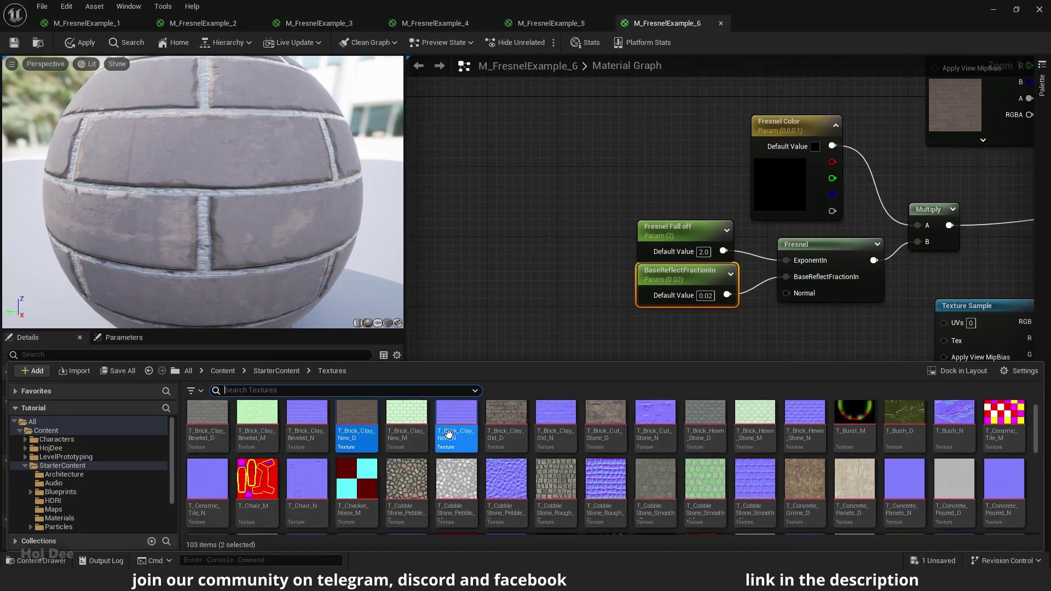
{"action": "scroll", "coordinate": [493, 438], "scroll_direction": "down", "scroll_amount": 8}
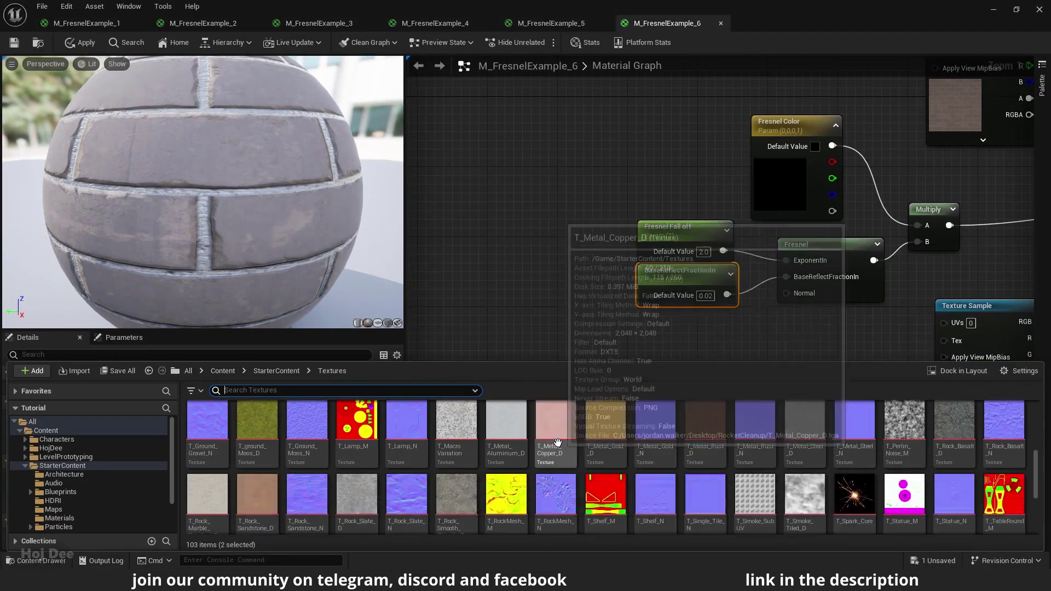
{"action": "scroll", "coordinate": [557, 442], "scroll_direction": "down", "scroll_amount": 3}
{"action": "left_click_drag", "start_coordinate": [407, 493], "coordinate": [481, 298]}
{"action": "right_click_drag", "start_coordinate": [528, 304], "coordinate": [554, 214]}
{"action": "left_click_drag", "start_coordinate": [554, 213], "coordinate": [552, 240]}
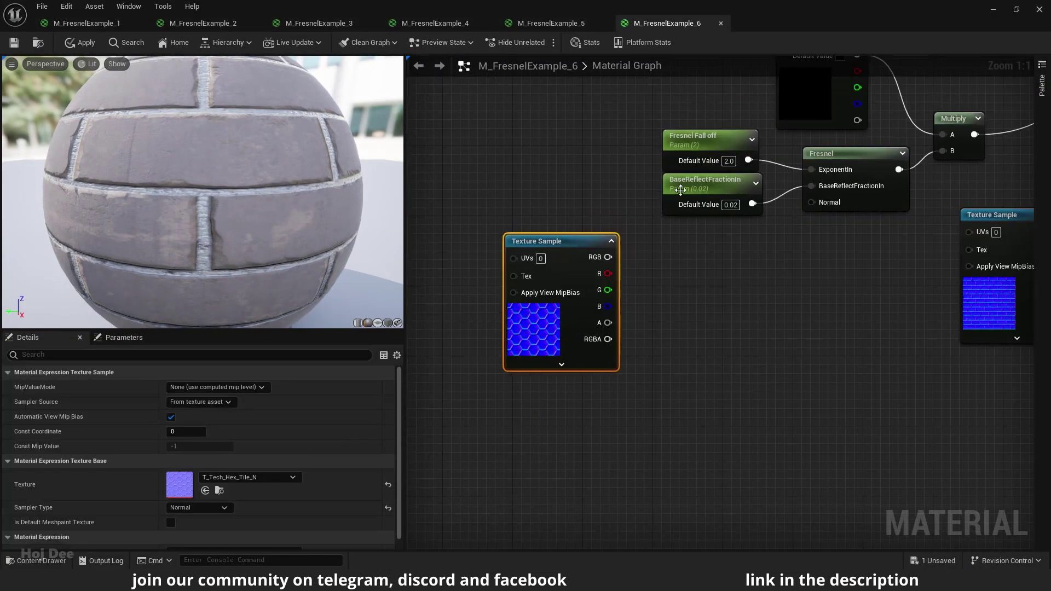
Move the two Fresnel parameters farther from the Fresnel node and line up the hexagon texture sample beneath them
{"action": "left_click_drag", "start_coordinate": [733, 106], "coordinate": [696, 189]}
{"action": "left_click_drag", "start_coordinate": [694, 147], "coordinate": [648, 135]}
{"action": "left_click_drag", "start_coordinate": [576, 244], "coordinate": [666, 222]}
{"action": "right_click_drag", "start_coordinate": [739, 227], "coordinate": [605, 286]}
{"action": "left_click", "coordinate": [606, 286]}
Route the hexagon texture's RGB through a TransformVector node into the Fresnel node's Normal input
{"action": "left_click_drag", "start_coordinate": [560, 290], "coordinate": [649, 313]}
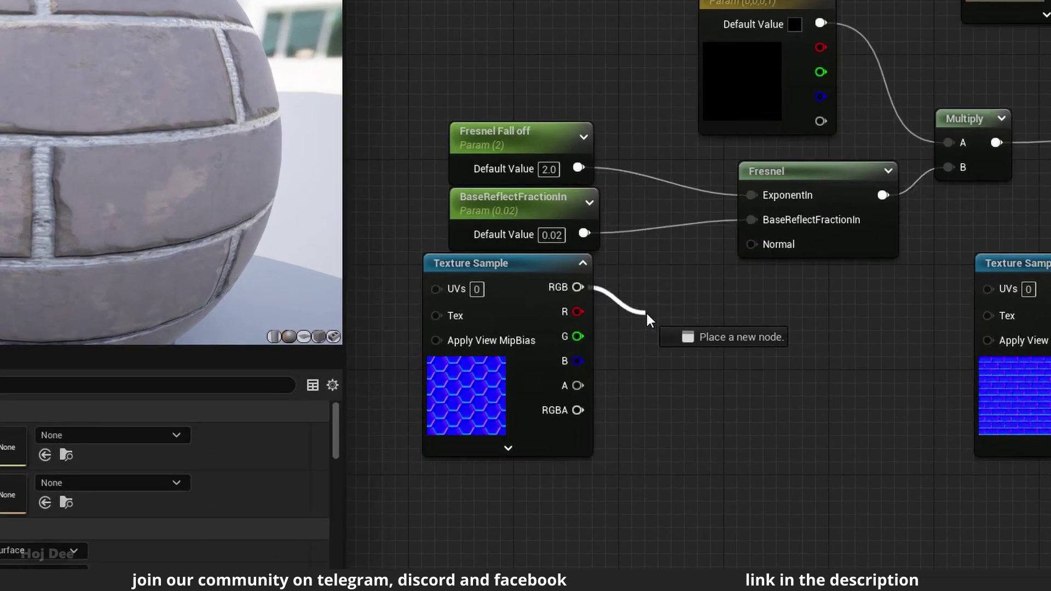
{"action": "type", "text": "transform vector"}
{"action": "key", "text": "Return"}
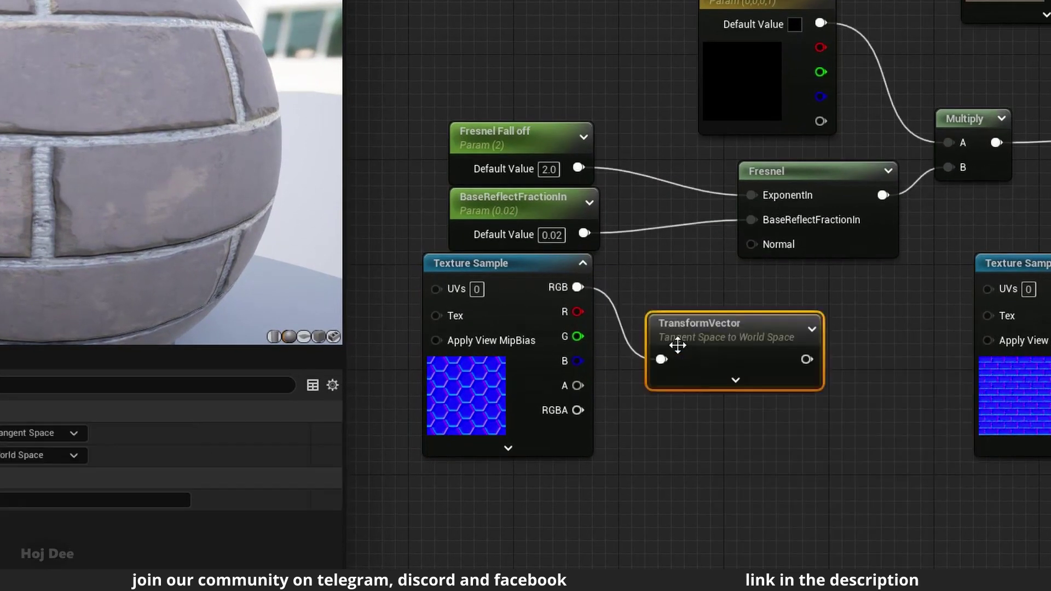
{"action": "left_click_drag", "start_coordinate": [806, 359], "coordinate": [752, 244]}
Rearrange the hexagon texture sample, TransformVector and Fresnel parameter nodes into a compact layout feeding the Fresnel node
{"action": "right_click_drag", "start_coordinate": [743, 253], "coordinate": [927, 281]}
{"action": "left_click_drag", "start_coordinate": [758, 313], "coordinate": [533, 310]}
{"action": "left_click_drag", "start_coordinate": [963, 368], "coordinate": [779, 313]}
{"action": "left_click_drag", "start_coordinate": [694, 310], "coordinate": [734, 308]}
{"action": "left_click_drag", "start_coordinate": [516, 290], "coordinate": [612, 290]}
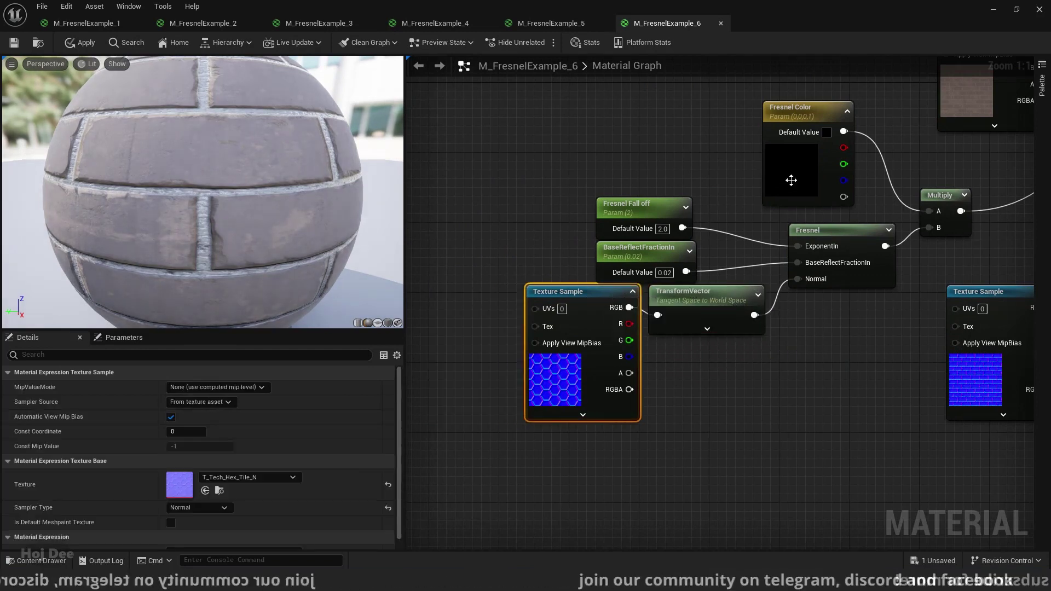
Set the Fresnel Color parameter's default to bright red, and apply and save the material
{"action": "left_click", "coordinate": [794, 176]}
{"action": "left_click", "coordinate": [199, 417]}
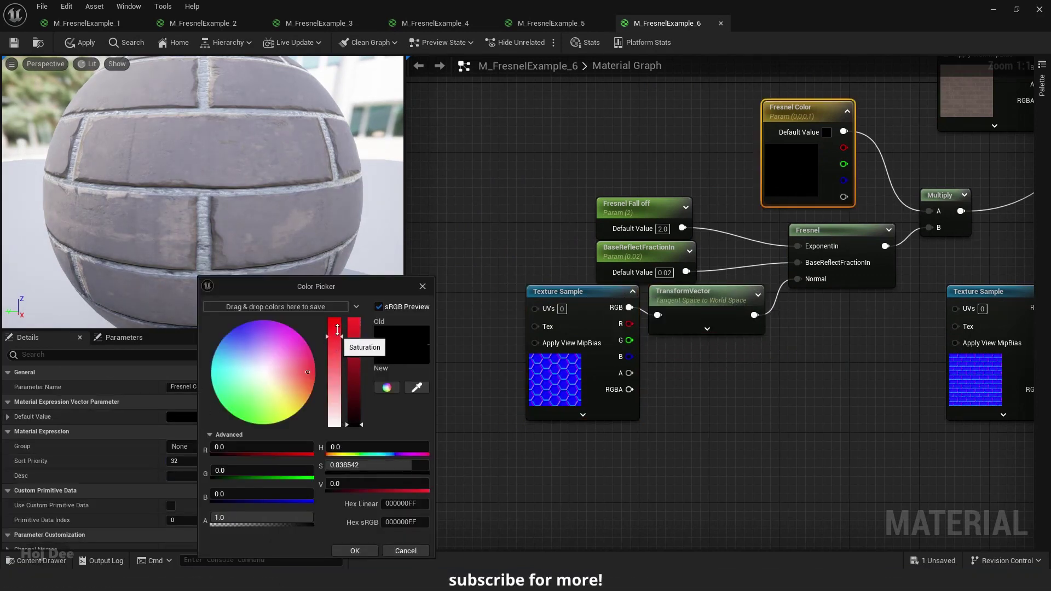
{"action": "left_click", "coordinate": [354, 550]}
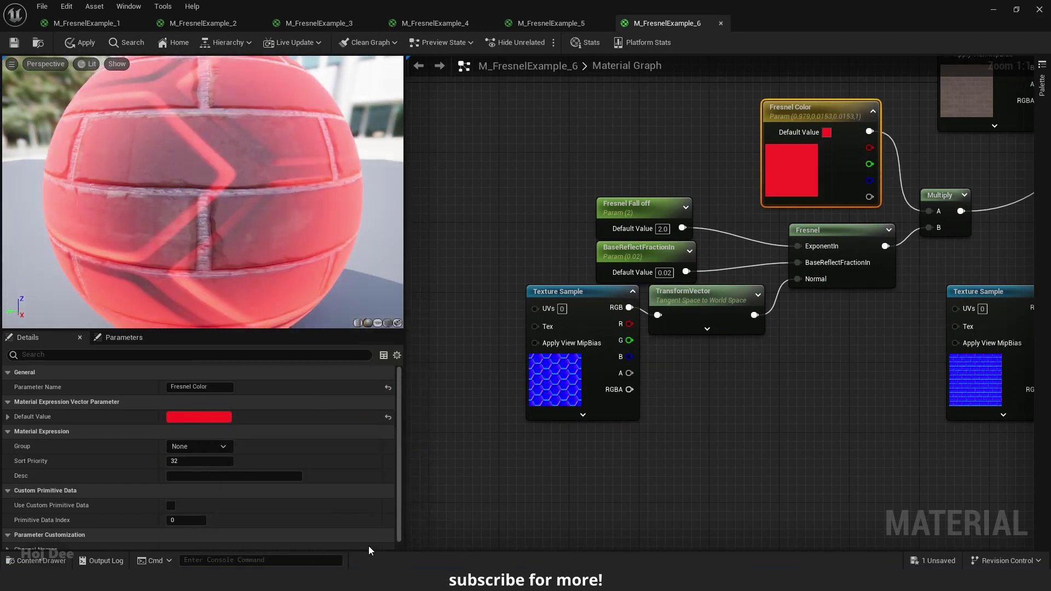
{"action": "left_click", "coordinate": [86, 44]}
{"action": "left_click", "coordinate": [14, 42]}
Shrink the material editor to a floating window and assign M_FresnelExample_6 to the selected plane and sphere
{"action": "left_click_drag", "start_coordinate": [529, 7], "coordinate": [798, 104]}
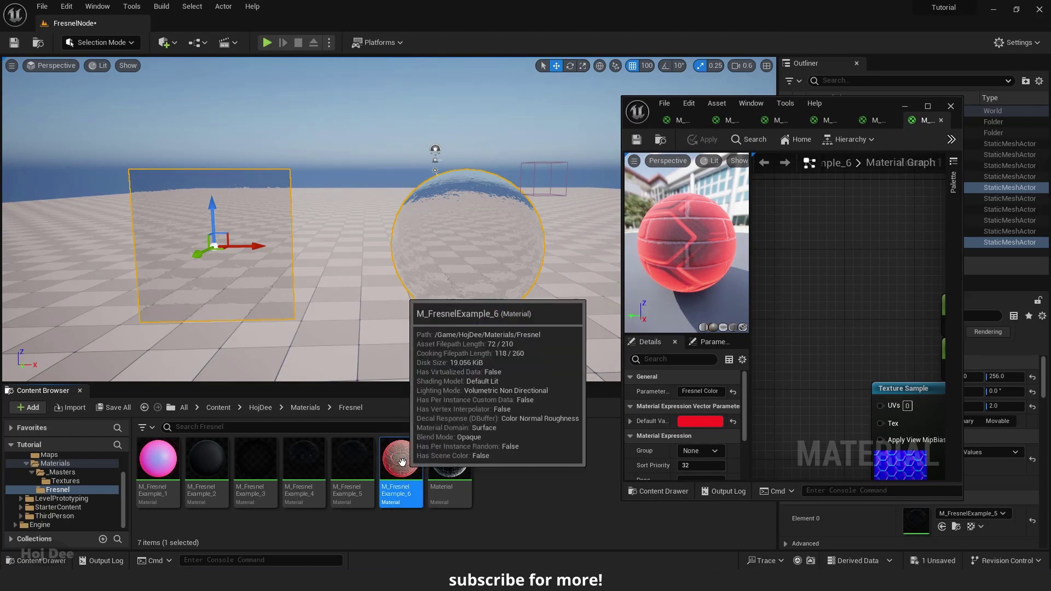
{"action": "left_click_drag", "start_coordinate": [402, 463], "coordinate": [460, 262]}
{"action": "left_click_drag", "start_coordinate": [240, 279], "coordinate": [238, 277]}
{"action": "right_click_drag", "start_coordinate": [239, 277], "coordinate": [159, 247]}
{"action": "key", "text": "w"}
{"action": "key", "text": "w"}
{"action": "key", "text": "s"}
Change the Fresnel Color parameter's default to light blue (0.0604, 0.629, 0.979) and apply the material
{"action": "right_click_drag", "start_coordinate": [876, 284], "coordinate": [797, 274]}
{"action": "right_click_drag", "start_coordinate": [910, 257], "coordinate": [854, 237]}
{"action": "scroll", "coordinate": [854, 237], "scroll_direction": "down", "scroll_amount": 3}
{"action": "right_click_drag", "start_coordinate": [937, 233], "coordinate": [863, 258]}
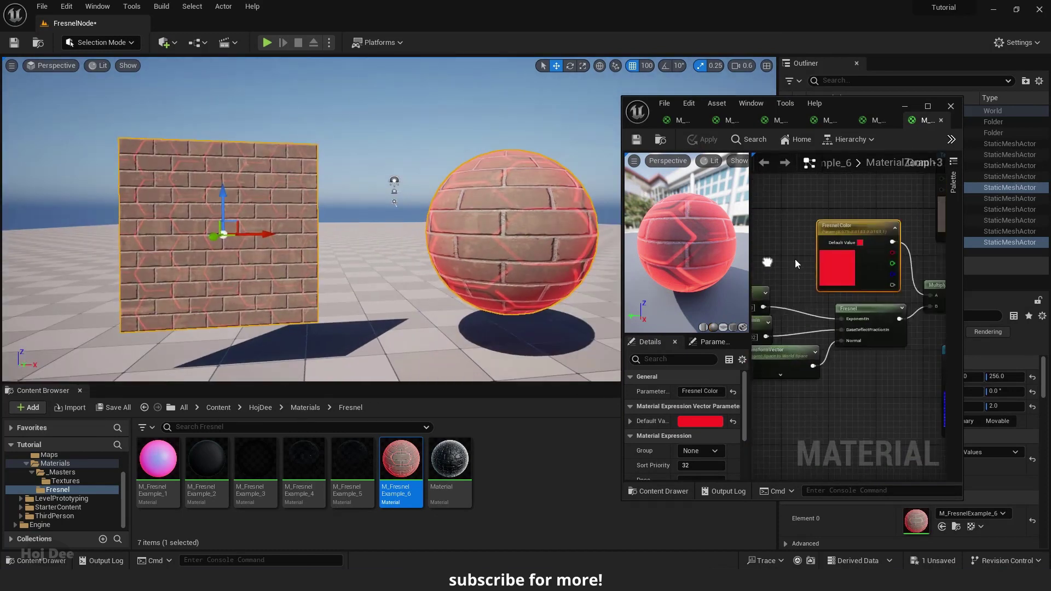
{"action": "scroll", "coordinate": [864, 258], "scroll_direction": "up", "scroll_amount": 2}
{"action": "left_click", "coordinate": [692, 421]}
{"action": "mouse_move", "coordinate": [733, 377]}
{"action": "left_mouse_down"}
{"action": "mouse_move", "coordinate": [758, 359]}
{"action": "mouse_move", "coordinate": [771, 392]}
{"action": "mouse_move", "coordinate": [745, 415]}
{"action": "mouse_move", "coordinate": [791, 402]}
{"action": "mouse_move", "coordinate": [724, 373]}
{"action": "mouse_move", "coordinate": [745, 338]}
{"action": "mouse_move", "coordinate": [800, 353]}
{"action": "mouse_move", "coordinate": [803, 387]}
{"action": "mouse_move", "coordinate": [792, 411]}
{"action": "mouse_move", "coordinate": [748, 400]}
{"action": "mouse_move", "coordinate": [729, 348]}
{"action": "mouse_move", "coordinate": [715, 351]}
{"action": "mouse_move", "coordinate": [756, 329]}
{"action": "mouse_move", "coordinate": [710, 353]}
{"action": "left_mouse_up"}
{"action": "left_click", "coordinate": [848, 550]}
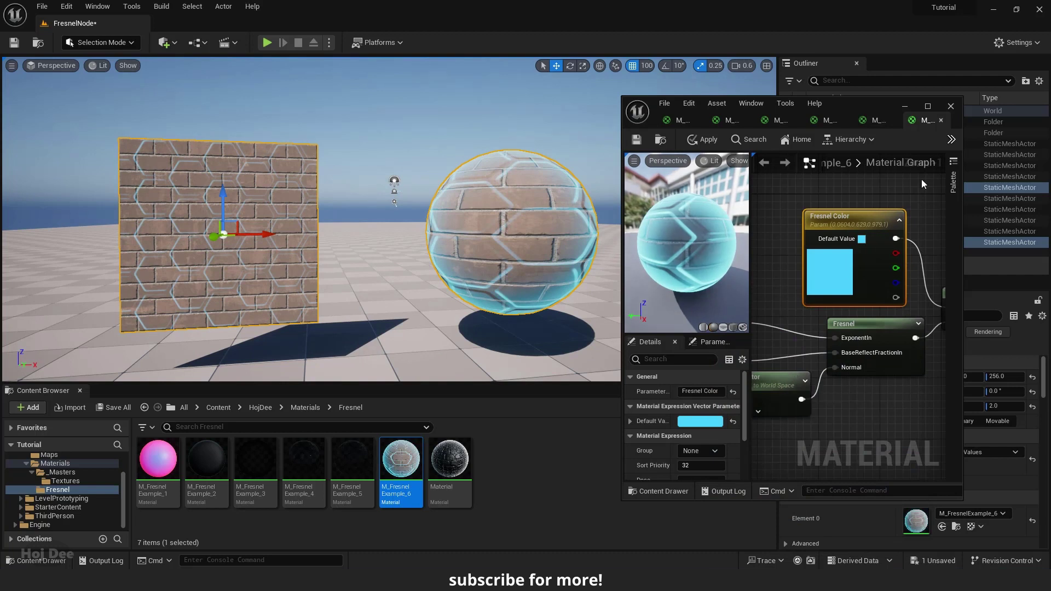
Maximize the material editor and add a TextureCoordinate node with a Divide node beside it in an empty graph area
{"action": "left_click", "coordinate": [928, 107]}
{"action": "right_click_drag", "start_coordinate": [471, 222], "coordinate": [697, 228]}
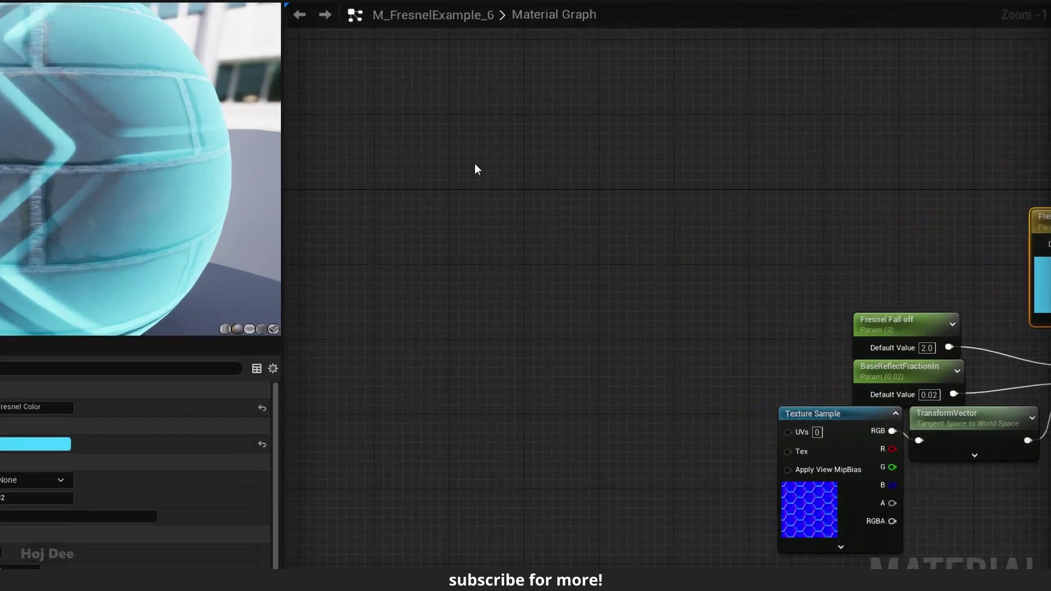
{"action": "right_click", "coordinate": [459, 160]}
{"action": "type", "text": "texture coordi"}
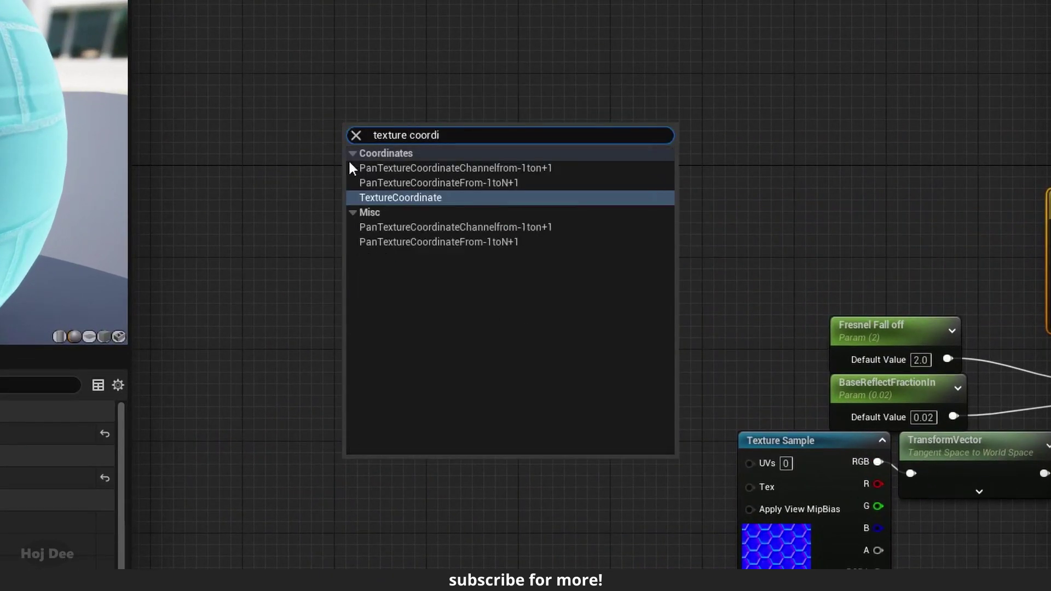
{"action": "left_click", "coordinate": [399, 198]}
{"action": "right_click", "coordinate": [553, 165]}
{"action": "type", "text": "divide"}
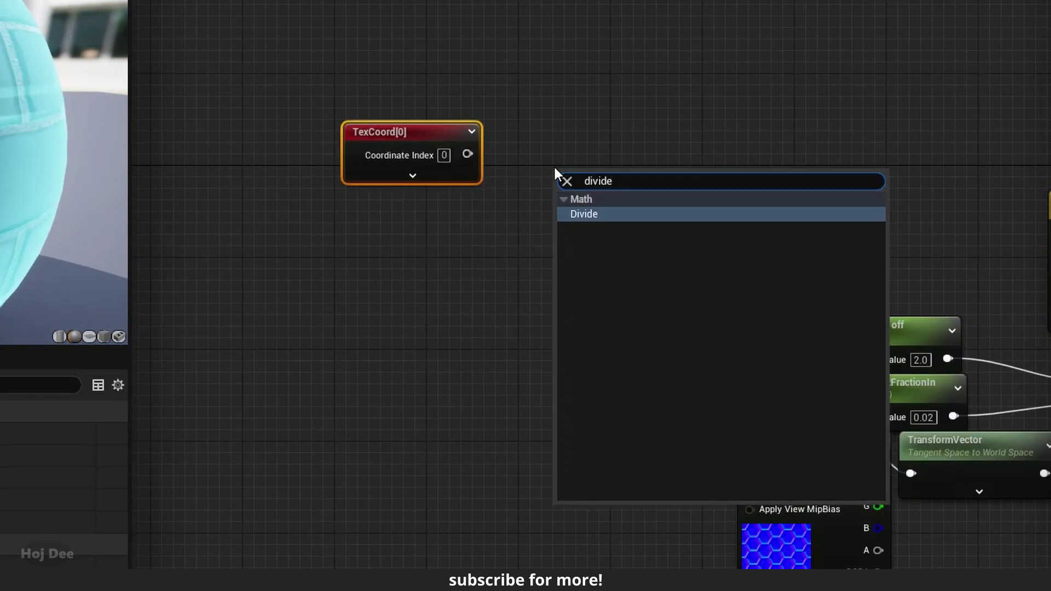
{"action": "key", "text": "Return"}
{"action": "left_click_drag", "start_coordinate": [577, 191], "coordinate": [542, 178]}
Divide the texture coordinates by a new scalar parameter named Texture Size with a default value of 1
{"action": "left_click", "coordinate": [389, 252]}
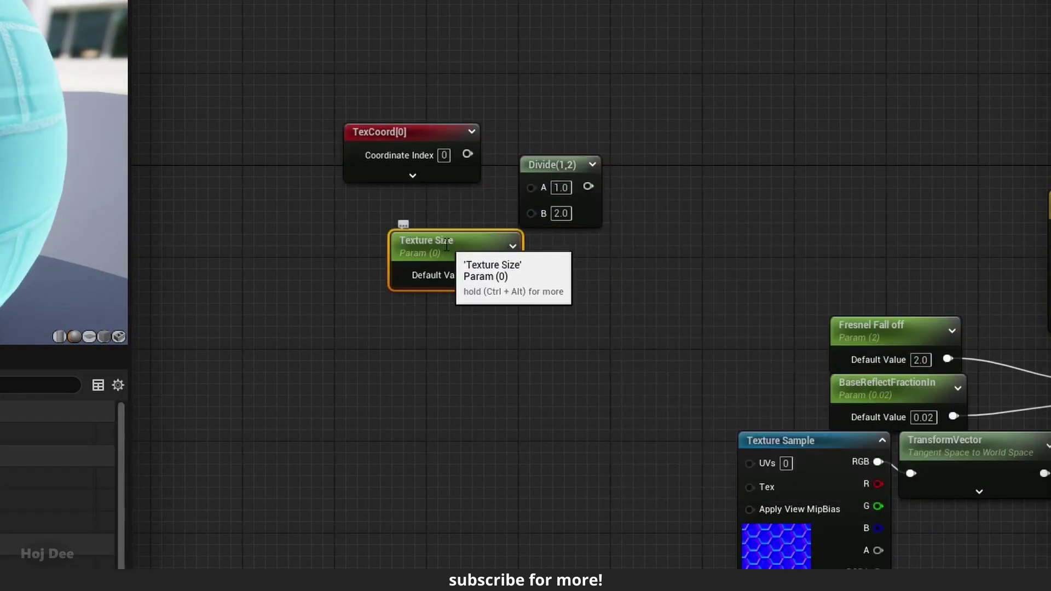
{"action": "left_click_drag", "start_coordinate": [447, 244], "coordinate": [404, 215]}
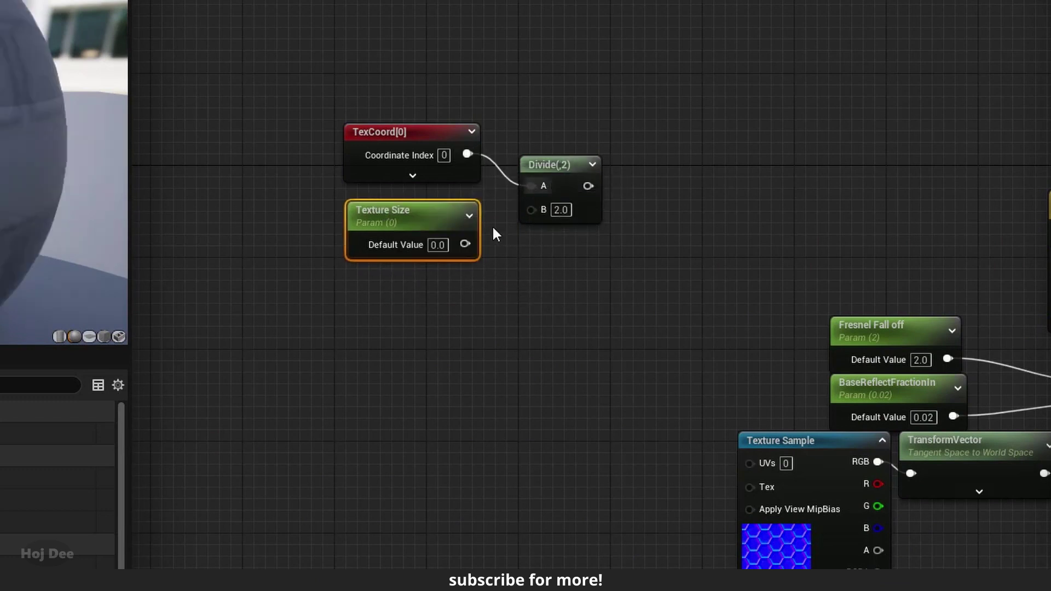
{"action": "type", "text": "1"}
{"action": "key", "text": "Return"}
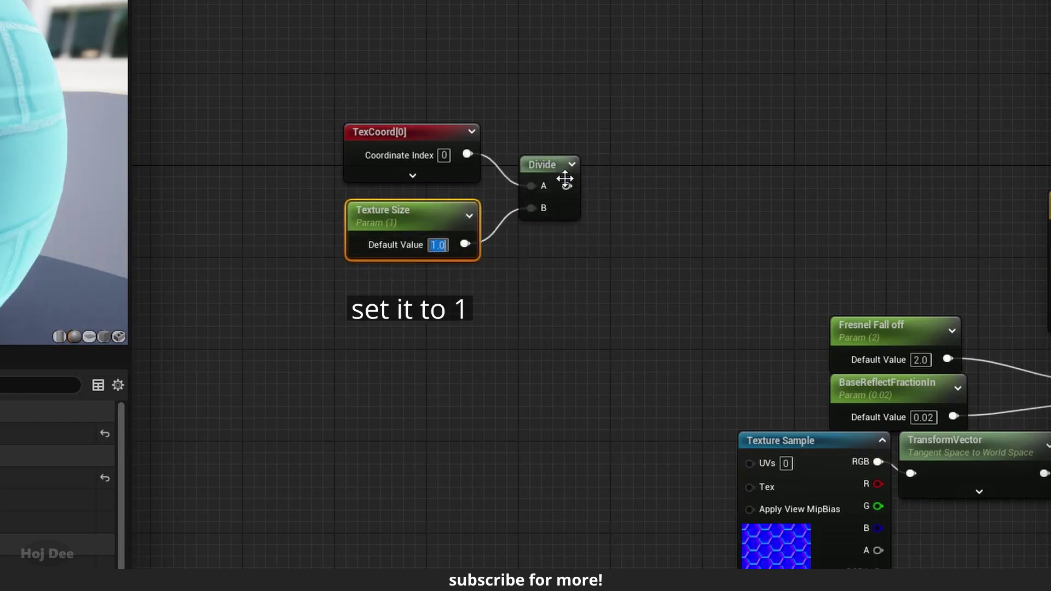
Add a named reroute declaration called Texture Size to the Divide node's output and align it with the node
{"action": "left_click_drag", "start_coordinate": [567, 186], "coordinate": [620, 182]}
{"action": "type", "text": "named reroute"}
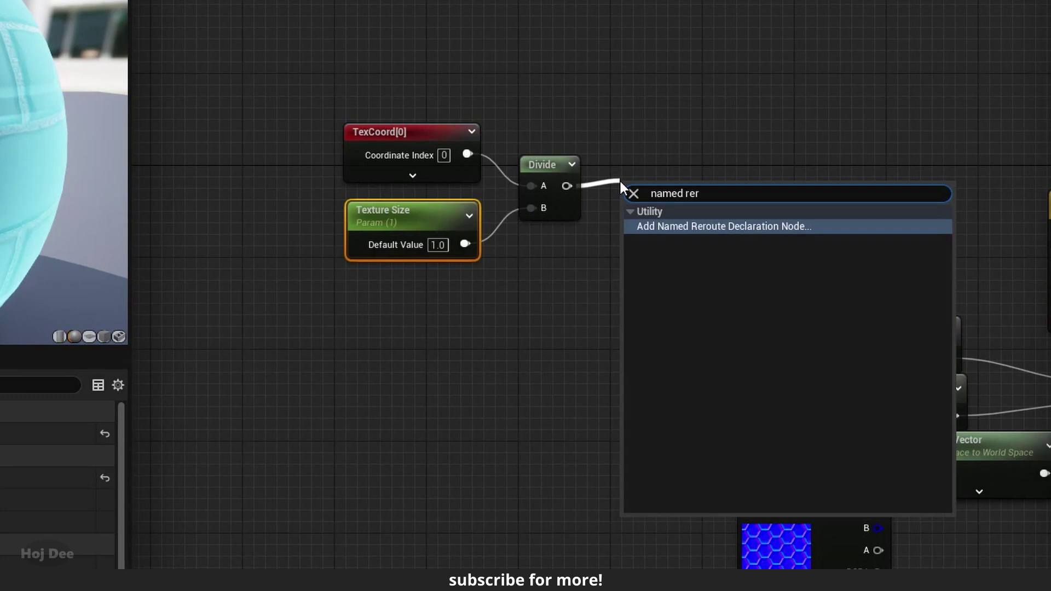
{"action": "key", "text": "Return"}
{"action": "type", "text": "Texture Size"}
{"action": "key", "text": "Return"}
{"action": "left_click_drag", "start_coordinate": [649, 190], "coordinate": [639, 165]}
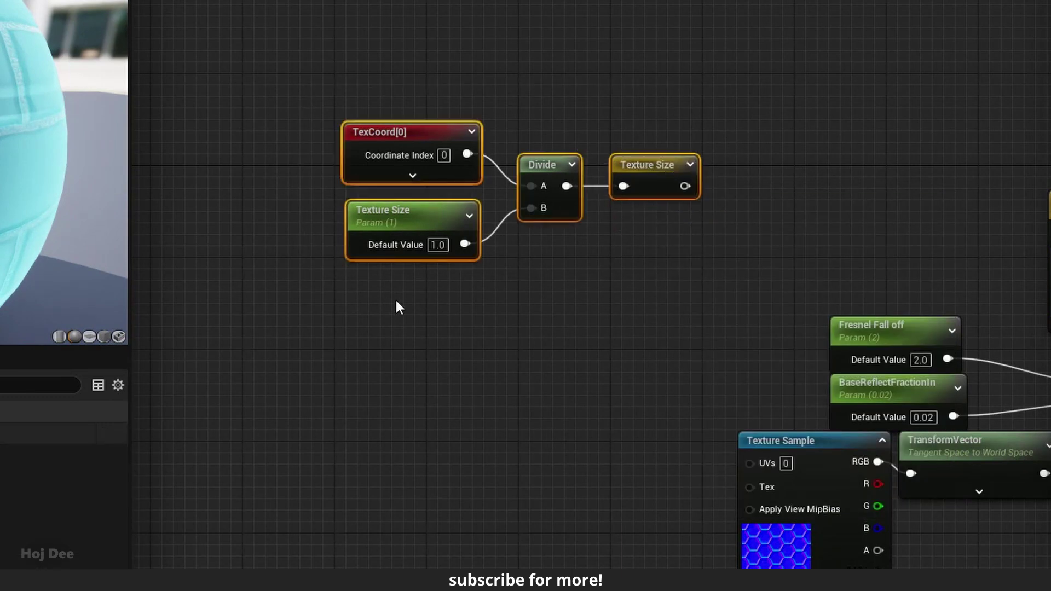
Move the whole Texture Size node group farther away from the hexagon texture and Fresnel nodes
{"action": "left_click_drag", "start_coordinate": [723, 110], "coordinate": [372, 284]}
{"action": "scroll", "coordinate": [373, 285], "scroll_direction": "down", "scroll_amount": 2}
{"action": "right_click_drag", "start_coordinate": [411, 303], "coordinate": [566, 288]}
{"action": "left_click_drag", "start_coordinate": [547, 157], "coordinate": [374, 145]}
{"action": "left_click", "coordinate": [807, 119]}
Add a Texture Size reroute node next to the brick color texture sample and connect it to its UVs
{"action": "right_click_drag", "start_coordinate": [807, 119], "coordinate": [405, 117]}
{"action": "right_click", "coordinate": [705, 95]}
{"action": "left_click", "coordinate": [714, 114]}
{"action": "left_click", "coordinate": [734, 137]}
{"action": "left_click_drag", "start_coordinate": [759, 115], "coordinate": [836, 113]}
Add a Texture Size reroute node next to the brick normal texture sample and connect it to its UVs
{"action": "right_click_drag", "start_coordinate": [739, 461], "coordinate": [727, 312]}
{"action": "right_click", "coordinate": [727, 312]}
{"action": "left_click", "coordinate": [740, 342]}
{"action": "left_click", "coordinate": [758, 356]}
{"action": "left_click_drag", "start_coordinate": [833, 262], "coordinate": [833, 258]}
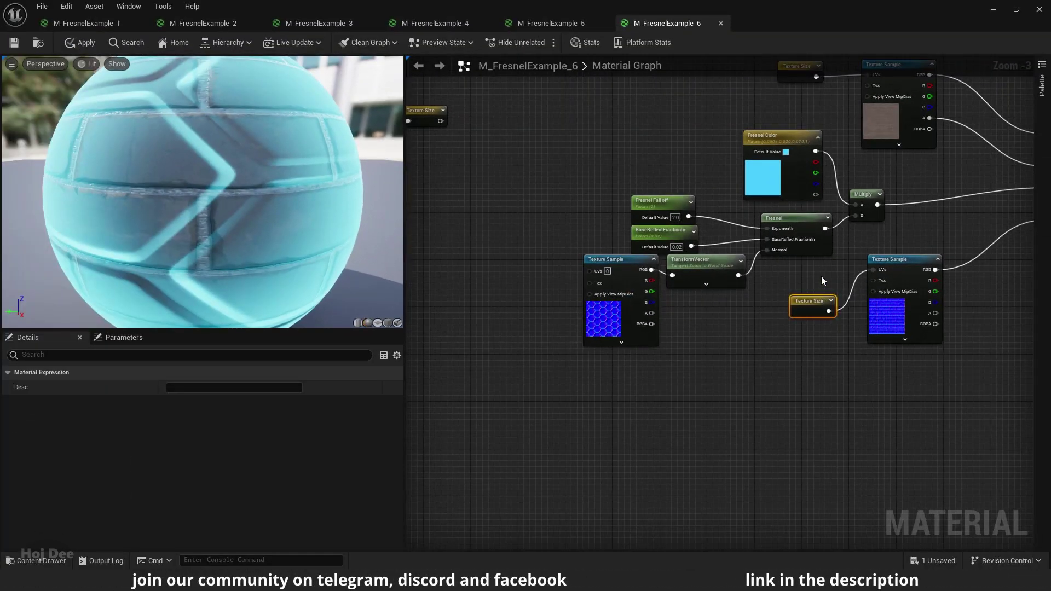
Paste a copy of the TexCoord, Texture Size and Divide nodes and connect it to the hexagon texture's UVs
{"action": "right_click_drag", "start_coordinate": [738, 302], "coordinate": [951, 320]}
{"action": "scroll", "coordinate": [636, 286], "scroll_direction": "up", "scroll_amount": 1}
{"action": "key", "text": "ctrl+v"}
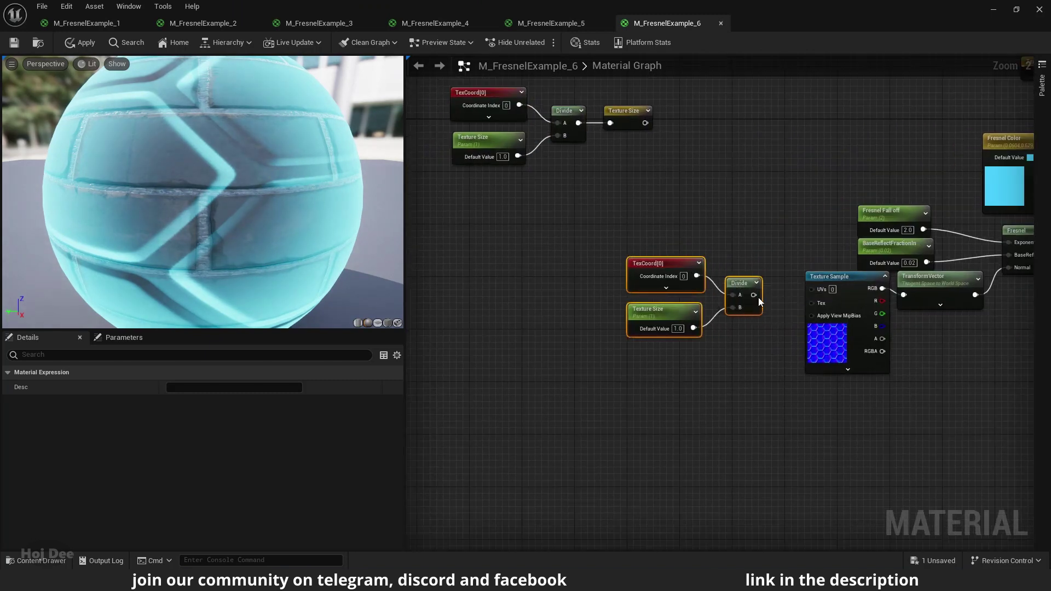
{"action": "left_click_drag", "start_coordinate": [813, 290], "coordinate": [812, 290]}
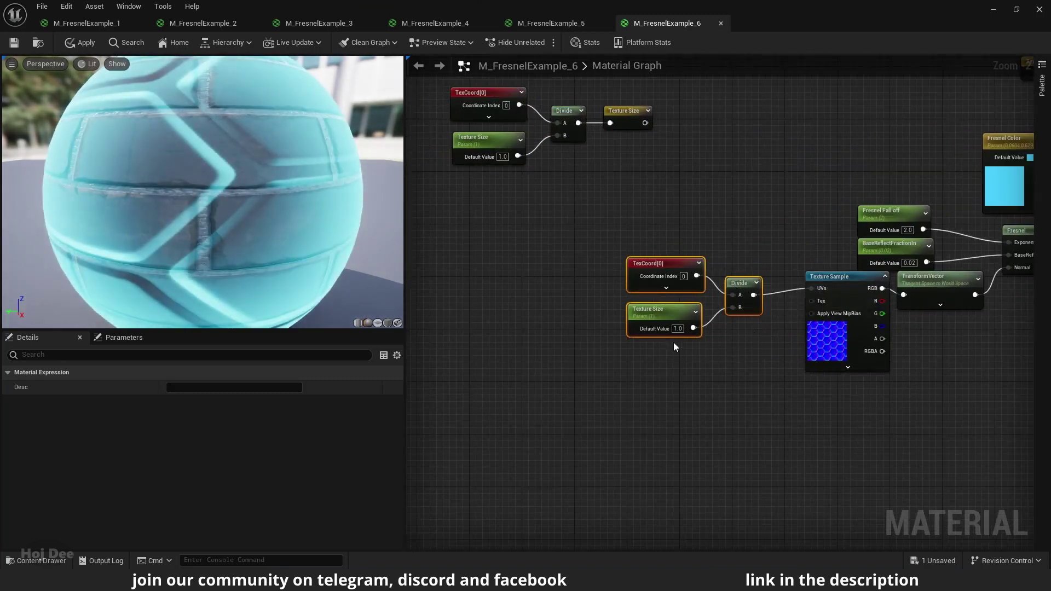
Rename the copied scalar parameter to Fresnel Normal Size, and apply and save the material
{"action": "scroll", "coordinate": [672, 341], "scroll_direction": "up", "scroll_amount": 2}
{"action": "left_click", "coordinate": [648, 312]}
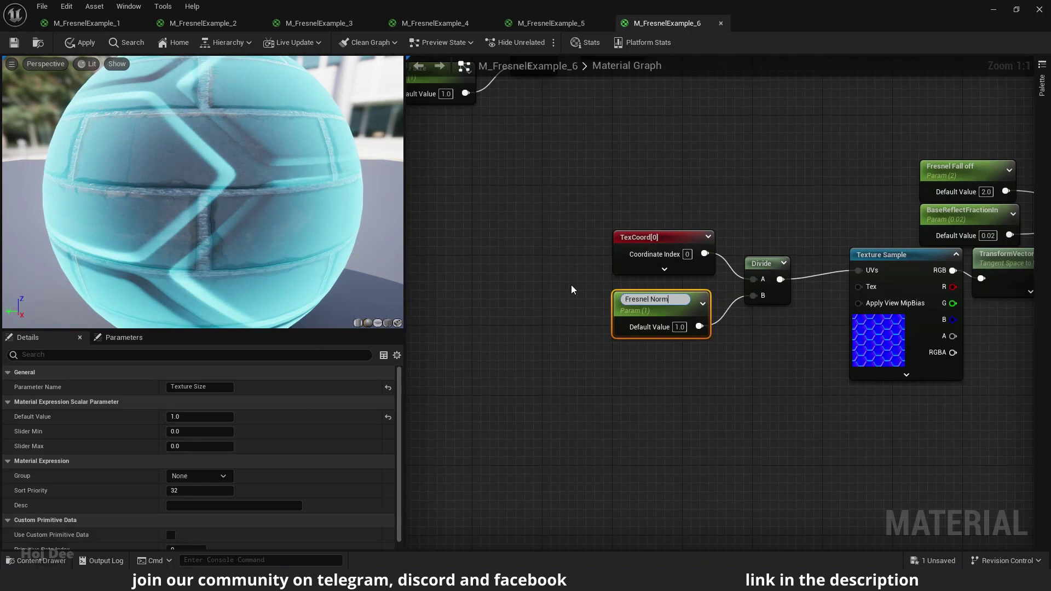
{"action": "type", "text": "Size"}
{"action": "key", "text": "Return"}
{"action": "left_click", "coordinate": [76, 47]}
{"action": "left_click", "coordinate": [15, 44]}
Float the material editor beside the level viewport and set the Texture Size parameter's default value to 0.5
{"action": "left_click_drag", "start_coordinate": [766, 23], "coordinate": [865, 123]}
{"action": "scroll", "coordinate": [873, 268], "scroll_direction": "down", "scroll_amount": 3}
{"action": "right_click_drag", "start_coordinate": [880, 269], "coordinate": [925, 334]}
{"action": "scroll", "coordinate": [923, 312], "scroll_direction": "up", "scroll_amount": 3}
{"action": "type", "text": ".5"}
{"action": "key", "text": "Return"}
Set the Fresnel Normal Size parameter's default value to 0.2
{"action": "right_click_drag", "start_coordinate": [934, 392], "coordinate": [833, 255]}
{"action": "scroll", "coordinate": [836, 258], "scroll_direction": "down", "scroll_amount": 3}
{"action": "scroll", "coordinate": [949, 334], "scroll_direction": "up", "scroll_amount": 3}
{"action": "key", "text": "Return"}
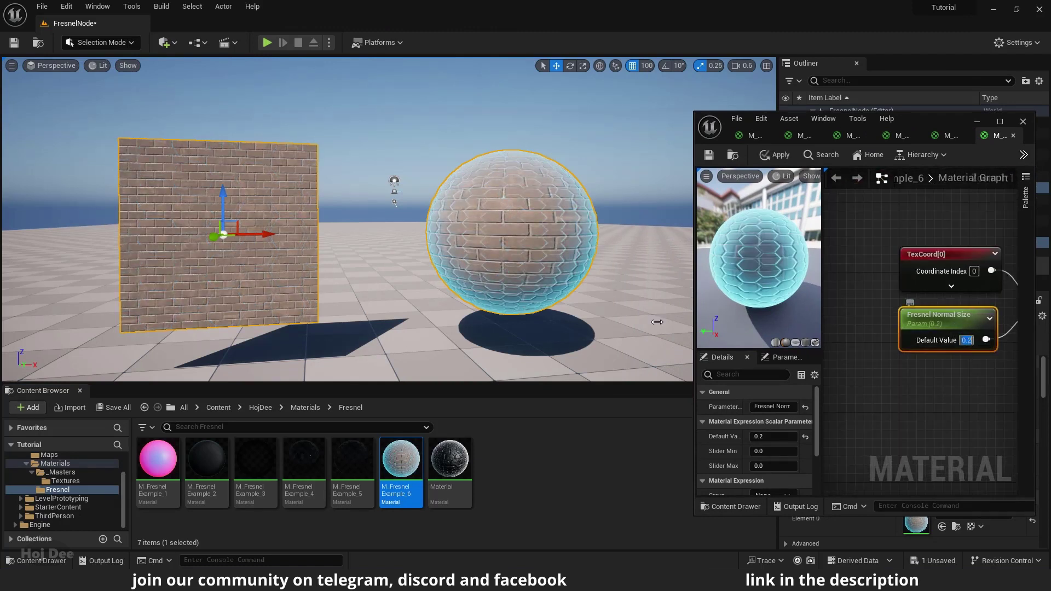
Examine the hexagonal Fresnel effect on the brick plane and sphere from different camera positions
{"action": "key", "text": "w"}
{"action": "mouse_move", "coordinate": [605, 298]}
{"action": "right_mouse_down"}
{"action": "mouse_move", "coordinate": [465, 298]}
{"action": "mouse_move", "coordinate": [605, 298]}
{"action": "right_mouse_up"}
{"action": "key", "text": "d"}
{"action": "key", "text": "a"}
{"action": "key", "text": "s"}
{"action": "key", "text": "w"}
{"action": "key", "text": "s"}
{"action": "key", "text": "a"}
{"action": "key", "text": "d"}
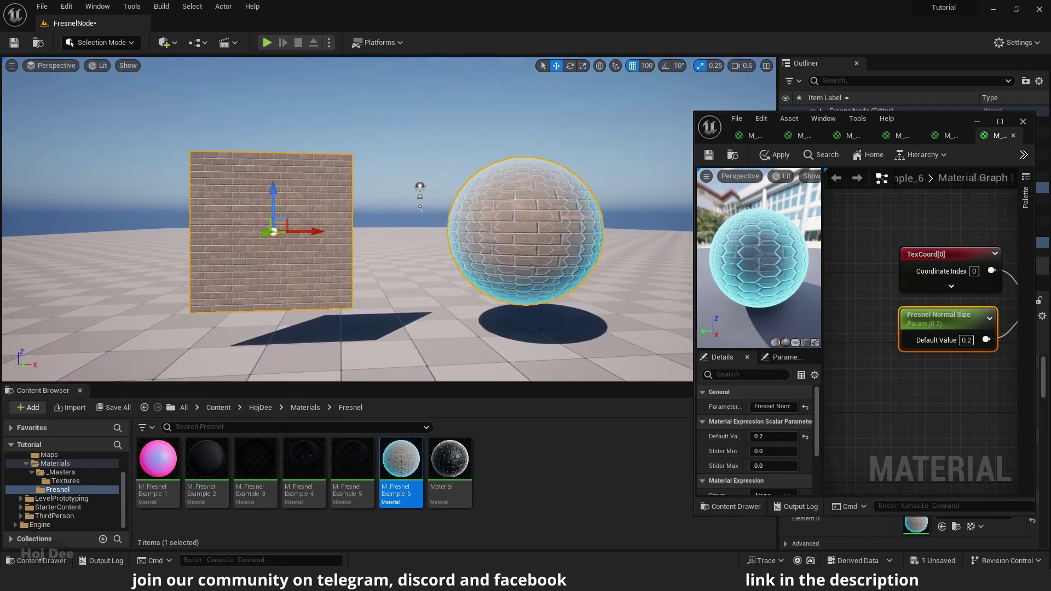
Maximize the material editor, move the Fresnel Color node farther out, and add a Multiply node beside it
{"action": "double_click", "coordinate": [920, 122]}
{"action": "right_click_drag", "start_coordinate": [593, 257], "coordinate": [414, 481]}
{"action": "left_click_drag", "start_coordinate": [835, 212], "coordinate": [633, 140]}
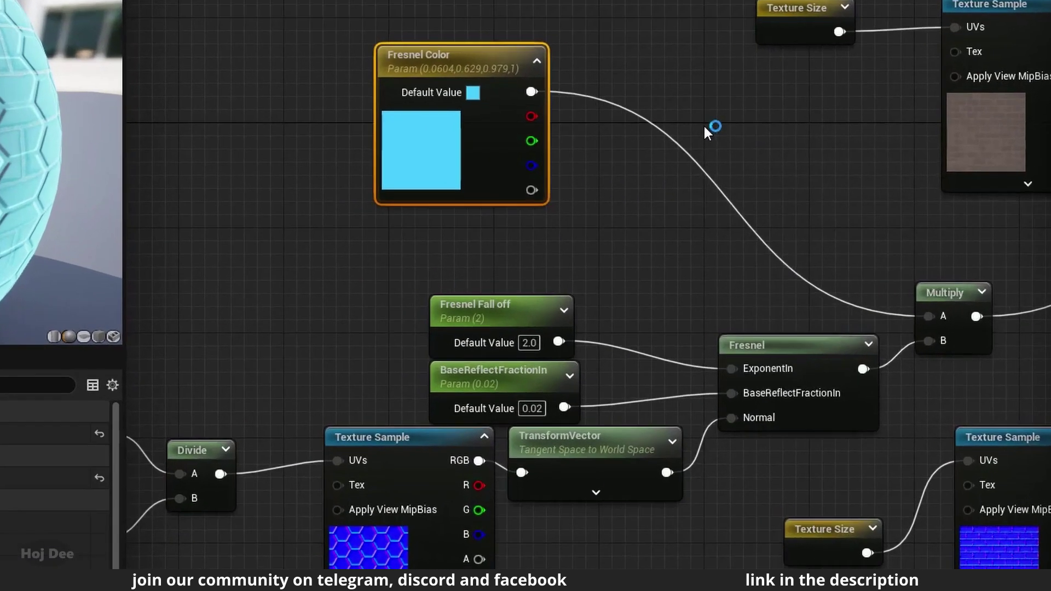
{"action": "right_click", "coordinate": [795, 185]}
{"action": "type", "text": "multiply"}
{"action": "key", "text": "Return"}
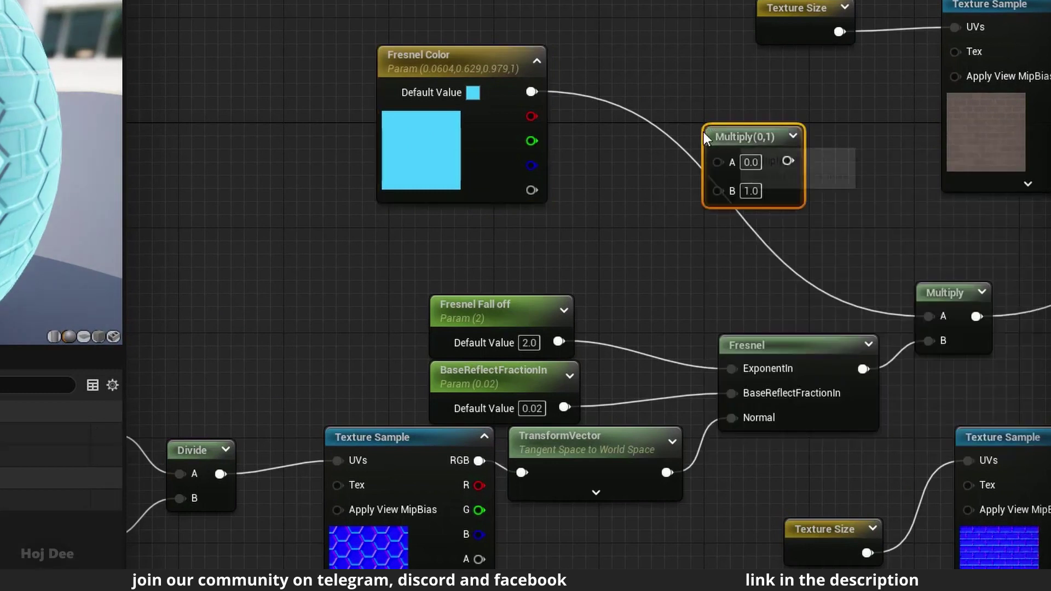
{"action": "left_click_drag", "start_coordinate": [692, 127], "coordinate": [678, 114]}
Add a scalar parameter named Fresnel Intensity below the new Multiply node, with a default value of 1
{"action": "left_click", "coordinate": [575, 218]}
{"action": "type", "text": "Fresnel Intensity"}
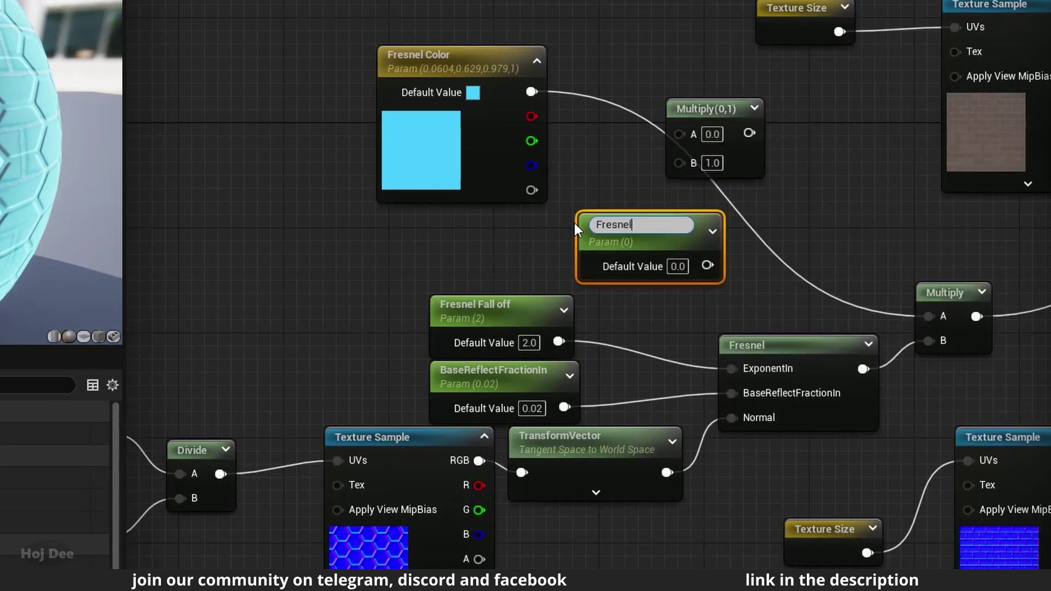
{"action": "key", "text": "Return"}
{"action": "left_click_drag", "start_coordinate": [674, 238], "coordinate": [617, 241]}
{"action": "left_click", "coordinate": [621, 265]}
{"action": "key", "text": "Return"}
Multiply Fresnel Color by Fresnel Intensity, feed the product into the existing Multiply's A input, and save the material
{"action": "left_click_drag", "start_coordinate": [585, 263], "coordinate": [679, 163]}
{"action": "left_click_drag", "start_coordinate": [532, 92], "coordinate": [931, 316]}
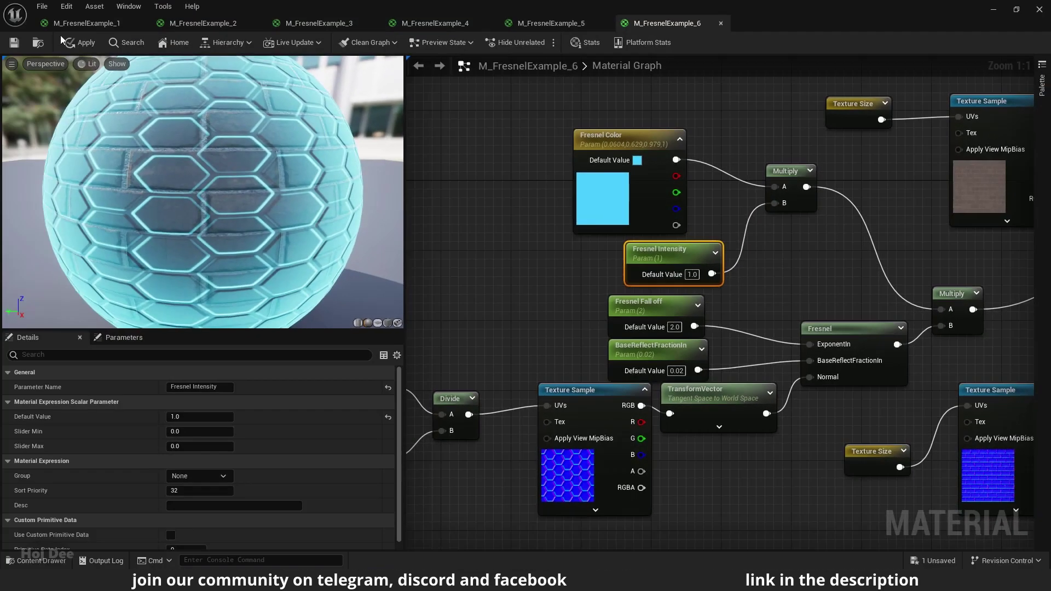
{"action": "key", "text": "ctrl+s"}
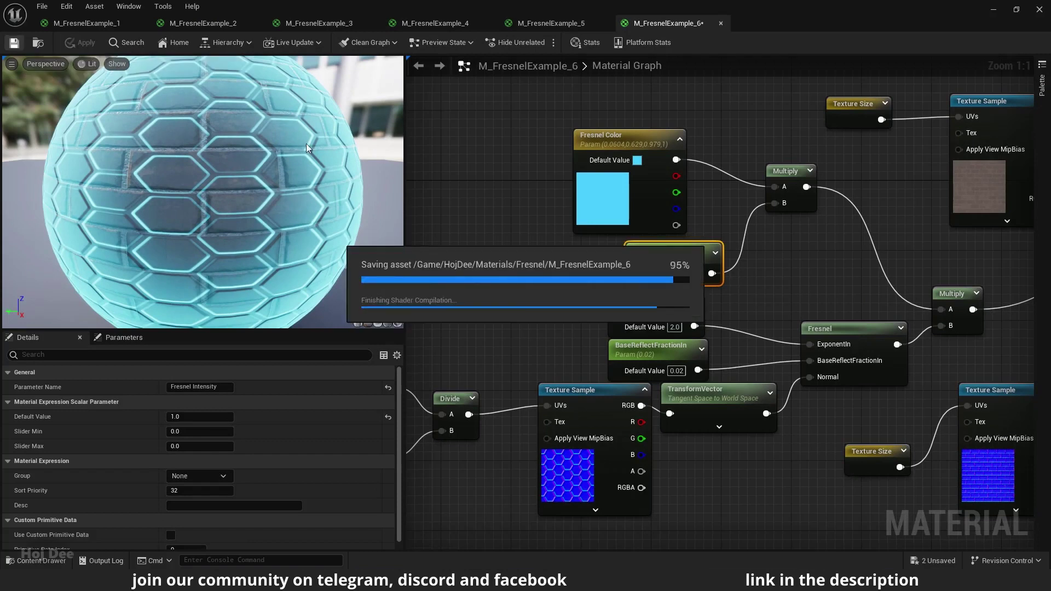
Shrink the material editor to a floating window over the level editor, keeping the brick plane and sphere in view
{"action": "left_click_drag", "start_coordinate": [800, 14], "coordinate": [868, 115]}
{"action": "left_click_drag", "start_coordinate": [474, 242], "coordinate": [647, 241], "text": "alt"}
{"action": "right_click_drag", "start_coordinate": [1008, 371], "coordinate": [830, 304]}
{"action": "scroll", "coordinate": [913, 304], "scroll_direction": "down", "scroll_amount": 1}
{"action": "scroll", "coordinate": [949, 315], "scroll_direction": "up", "scroll_amount": 1}
Try Fresnel Intensity default values of 0 and 0.2 on the brick material
{"action": "left_click", "coordinate": [934, 311]}
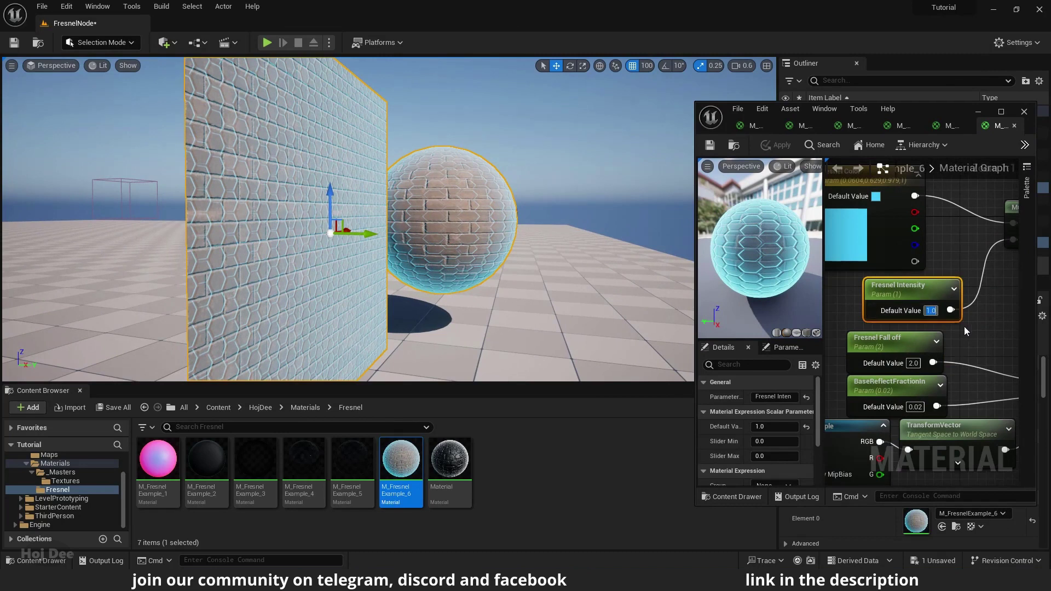
{"action": "type", "text": "0"}
{"action": "key", "text": "Return"}
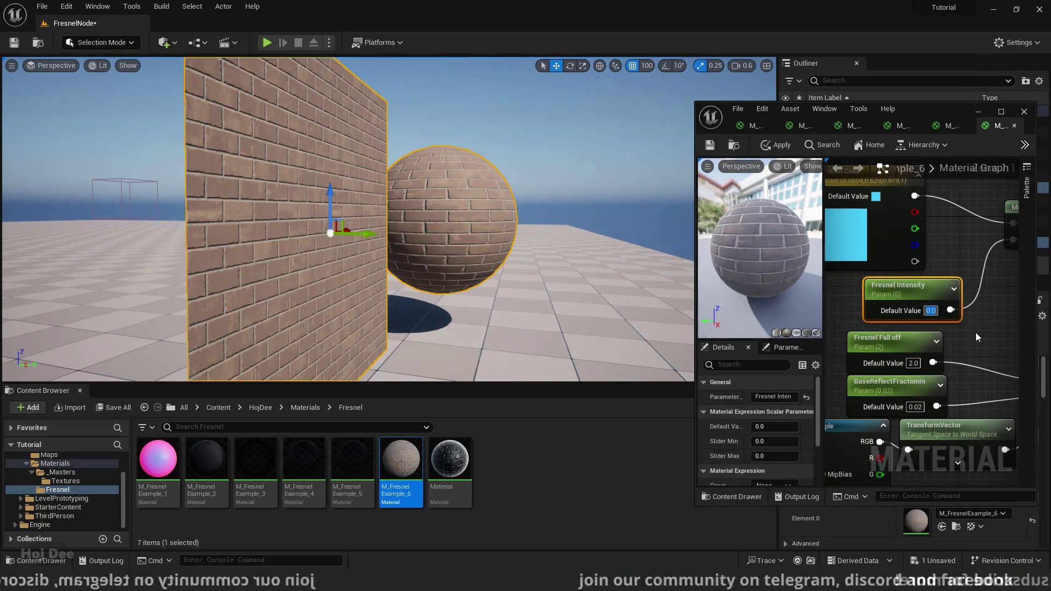
{"action": "type", "text": ".2"}
{"action": "key", "text": "Return"}
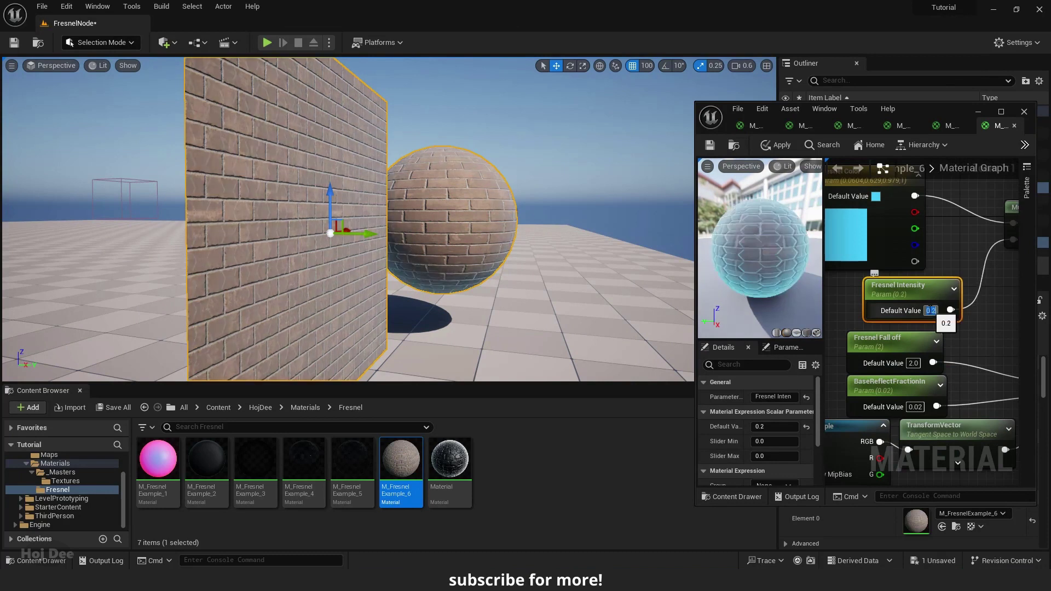
Raise the Fresnel Intensity default value through 0.6, 1 and 2, ending at 3
{"action": "left_click_drag", "start_coordinate": [936, 310], "coordinate": [932, 314]}
{"action": "type", "text": ".6"}
{"action": "key", "text": "Return"}
{"action": "type", "text": "1"}
{"action": "key", "text": "Return"}
{"action": "type", "text": "22"}
{"action": "key", "text": "Return"}
{"action": "type", "text": "3"}
{"action": "key", "text": "Return"}
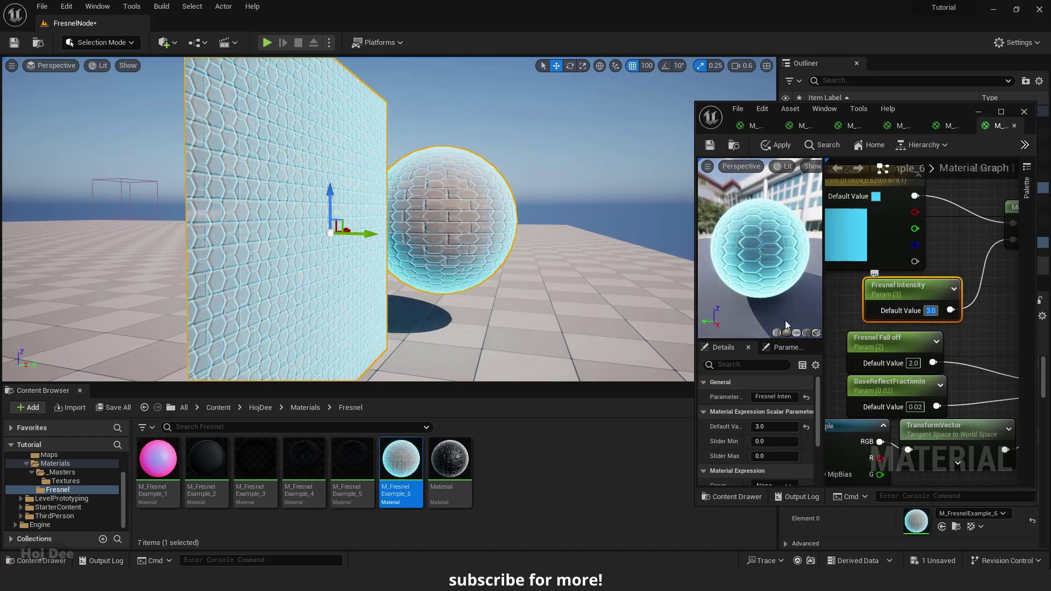